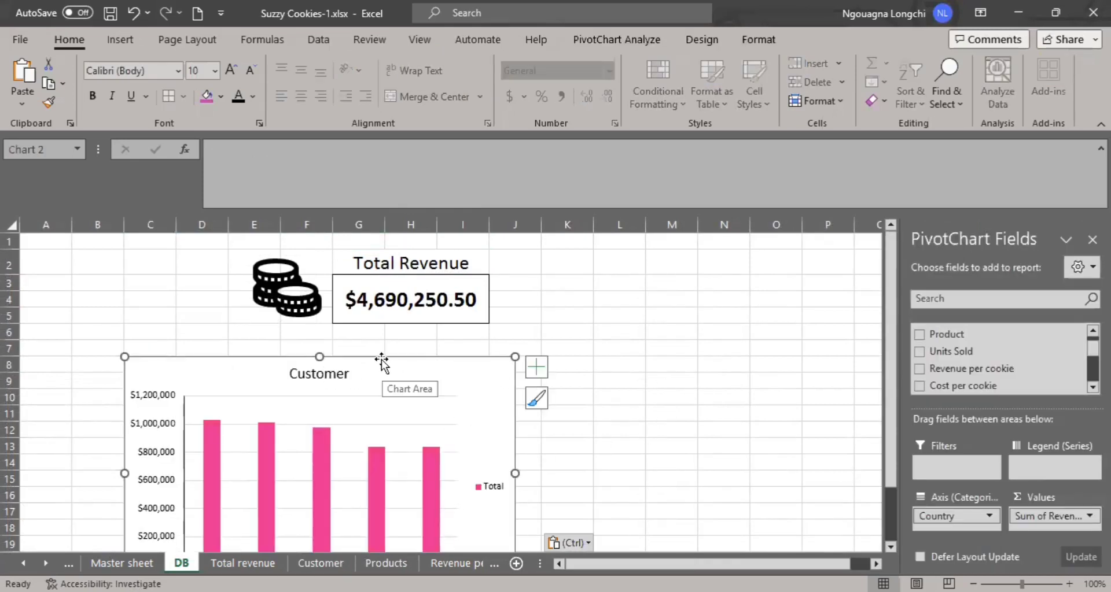
Move the Customer chart directly beneath the Total Revenue box and shrink it to end around row 17.
drag(379, 364, 379, 325)
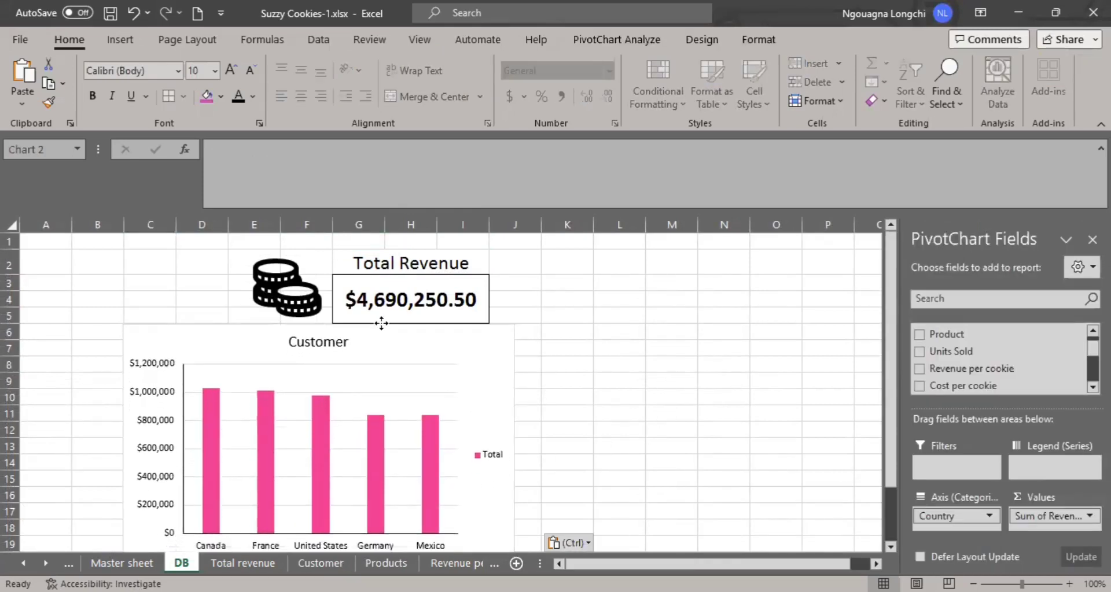
scroll(453, 474, down, 2)
drag(509, 461, 491, 417)
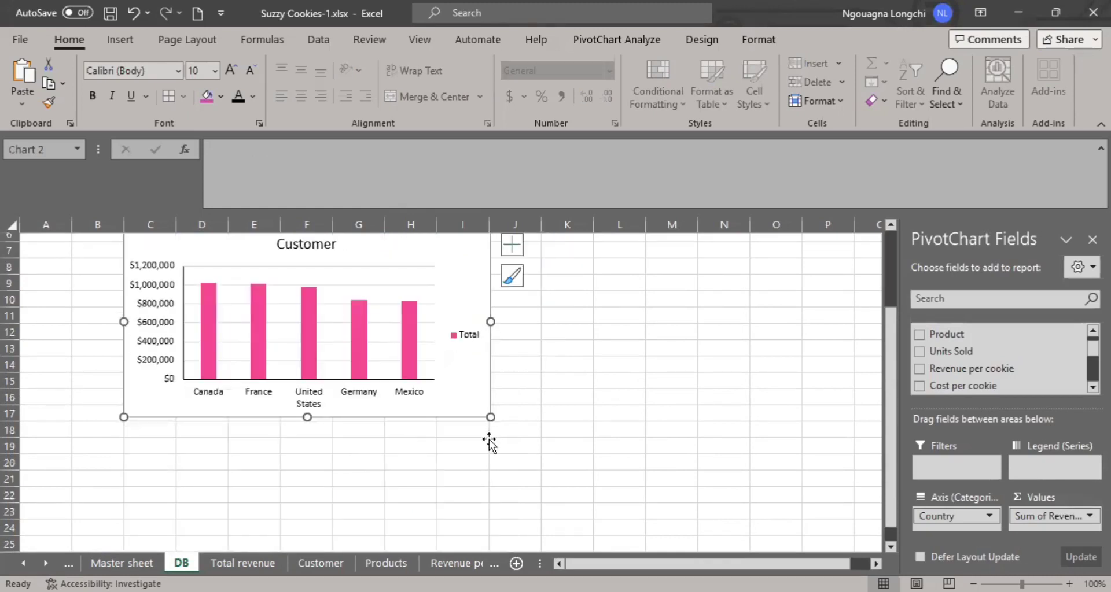
scroll(590, 442, up, 2)
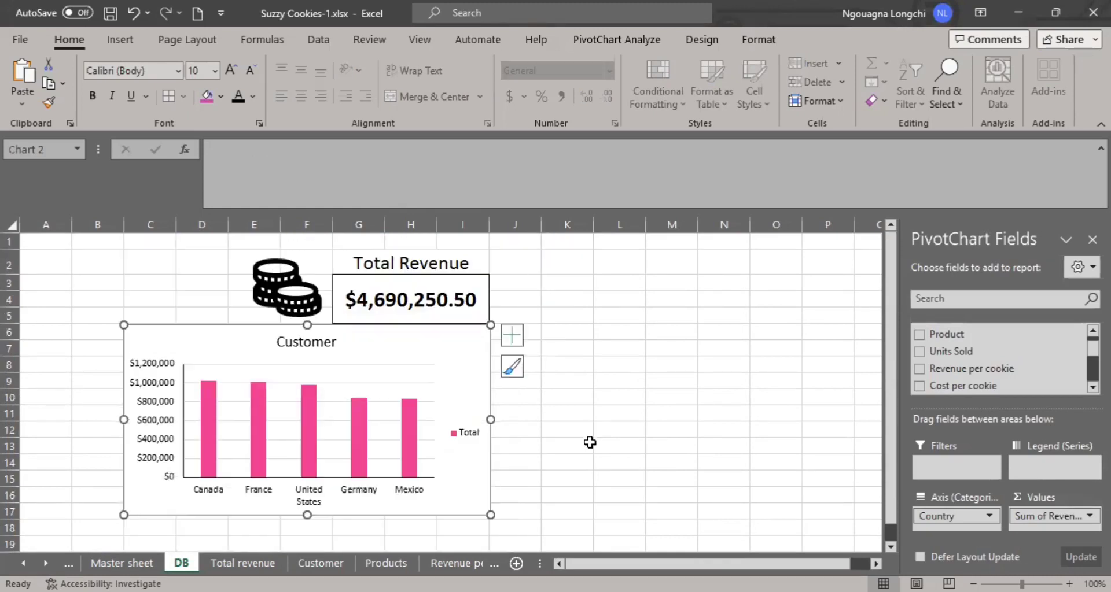
Copy the Country map chart from the Customer sheet onto the DB sheet beside the Customer column chart.
click(447, 560)
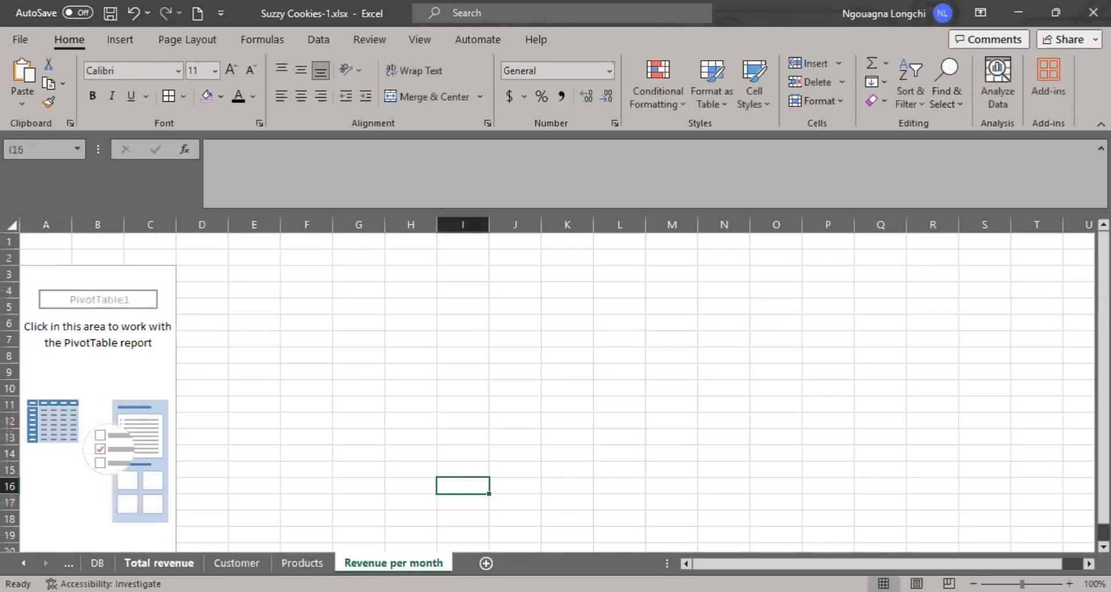
click(159, 563)
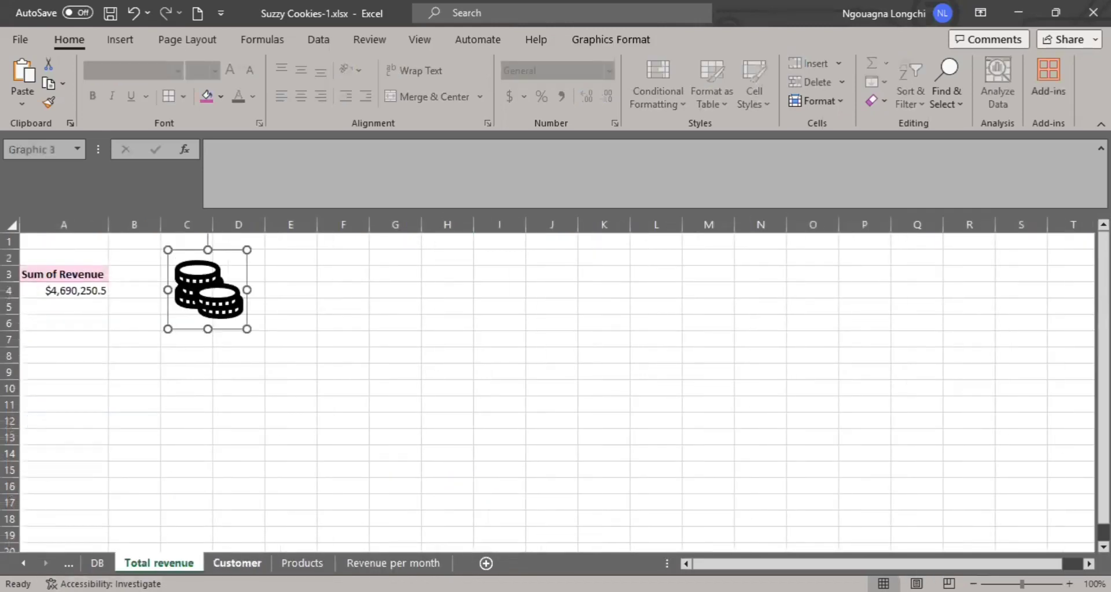
click(237, 563)
click(671, 344)
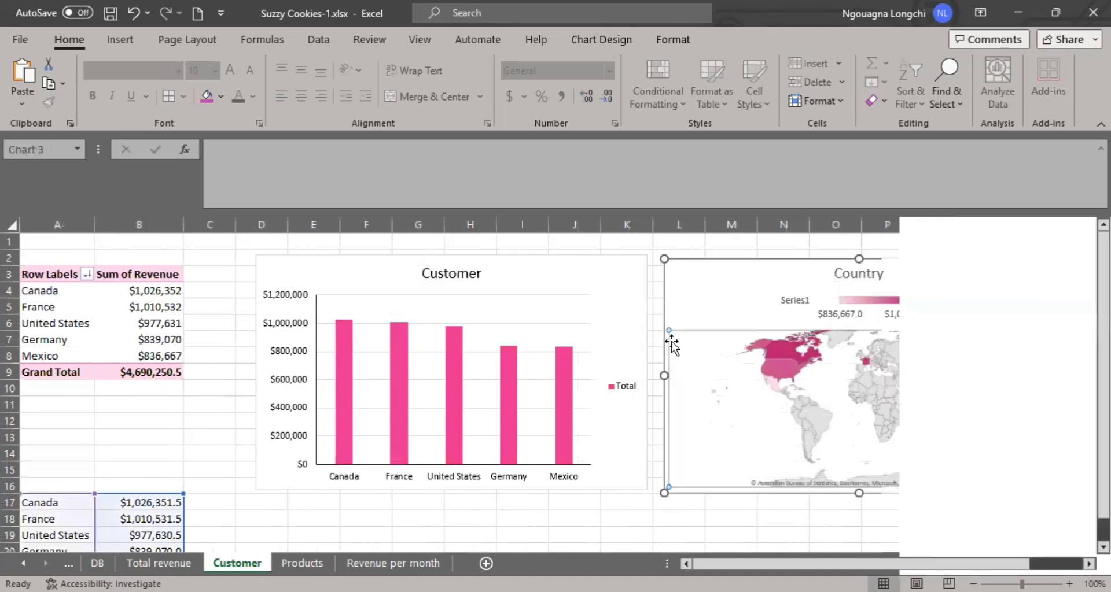
click(959, 488)
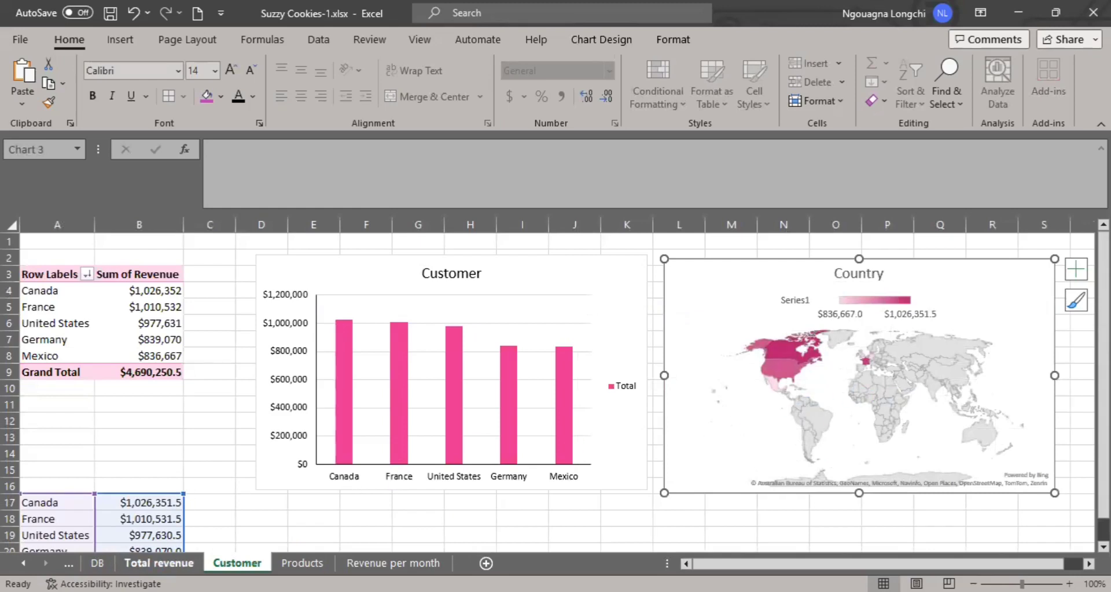
click(97, 563)
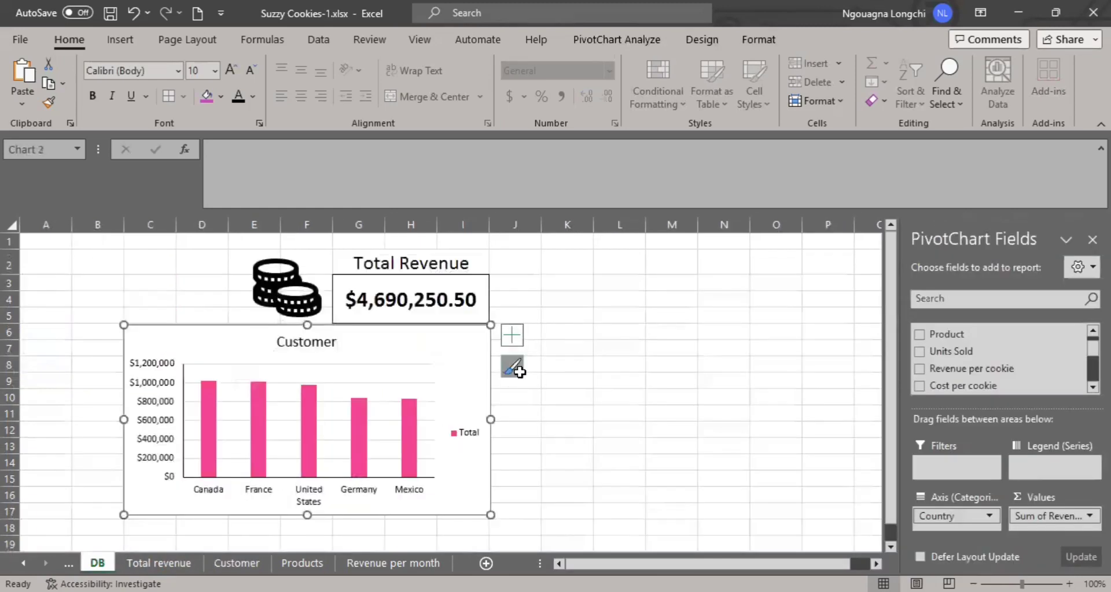
click(565, 266)
click(528, 325)
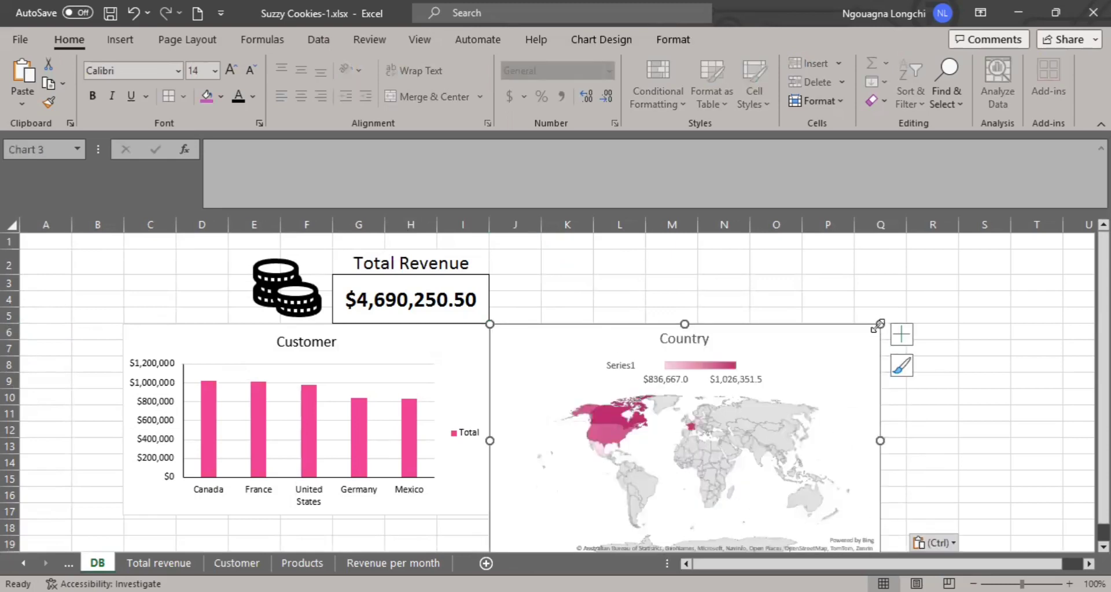
Shrink the Country map chart on the DB sheet and align it beside the Customer chart, ending at row 17.
drag(878, 325, 856, 363)
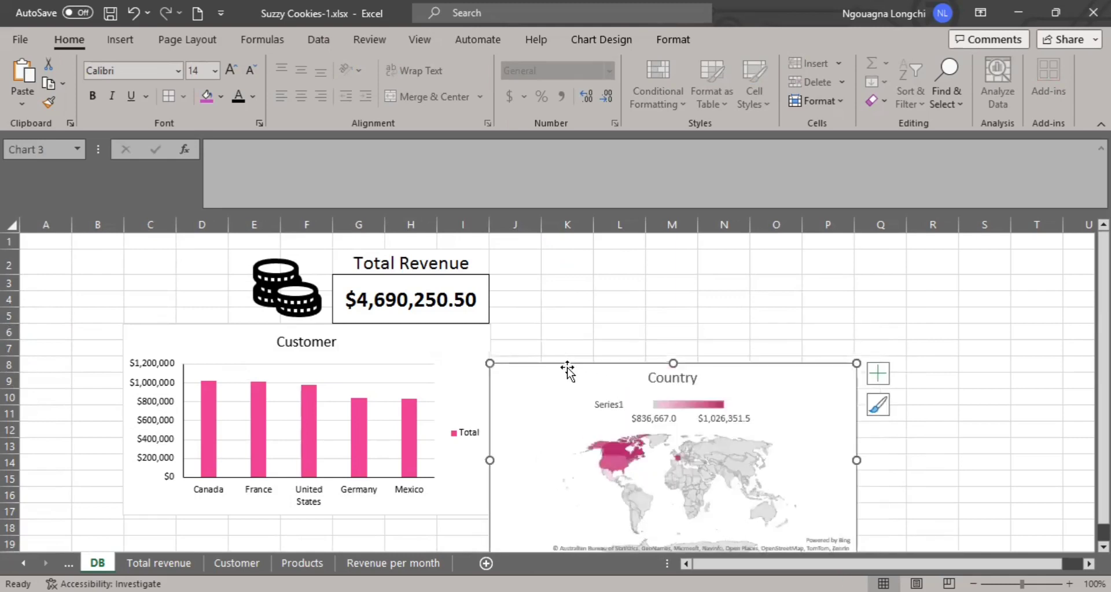
drag(567, 371, 572, 326)
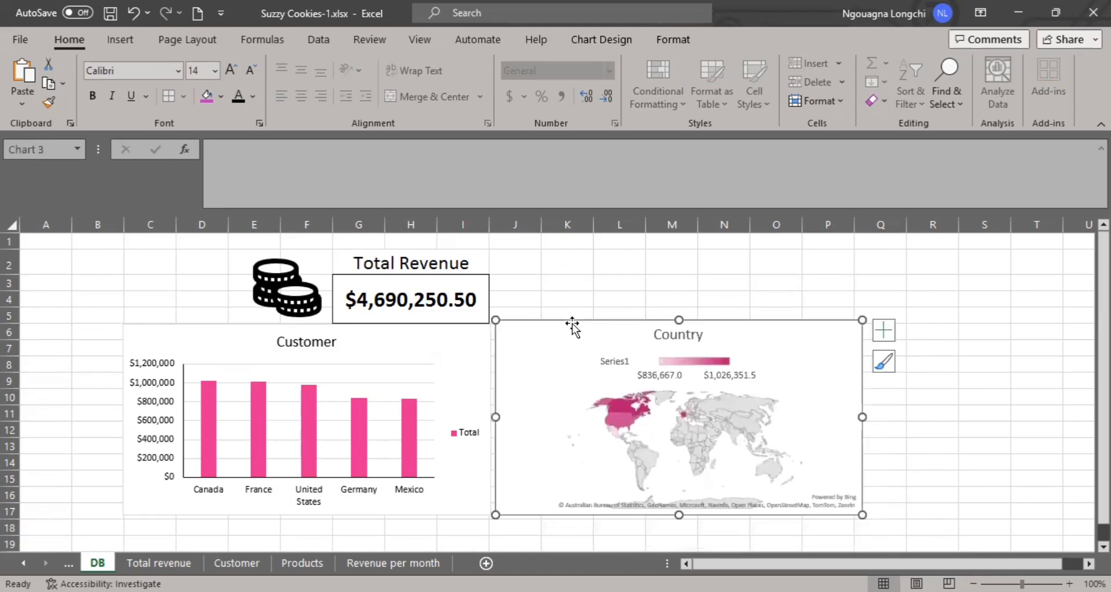
mouse_move(585, 415)
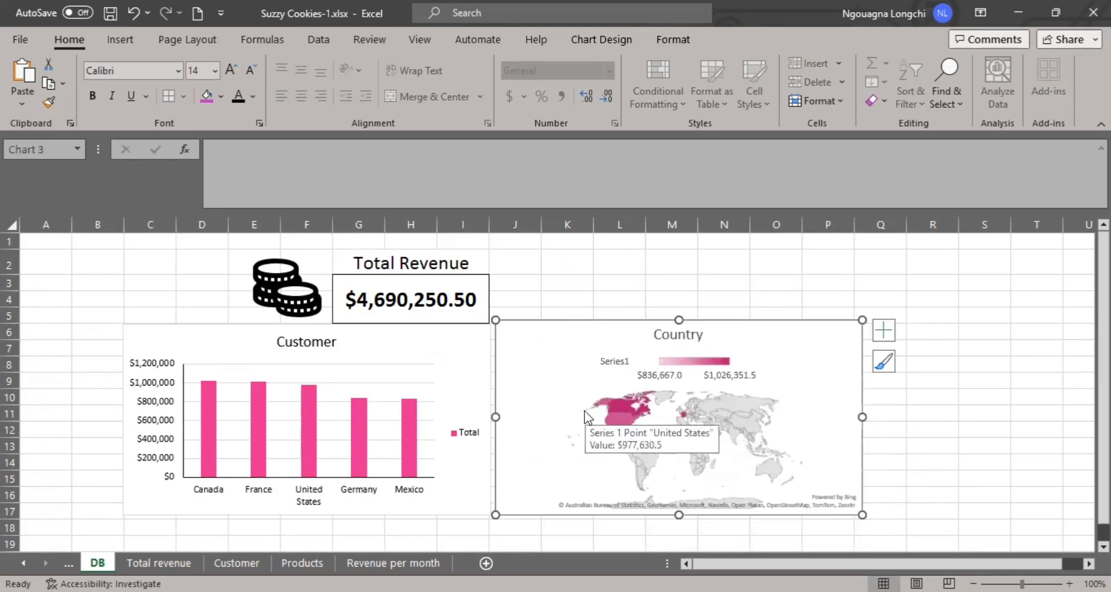
drag(532, 255, 827, 297)
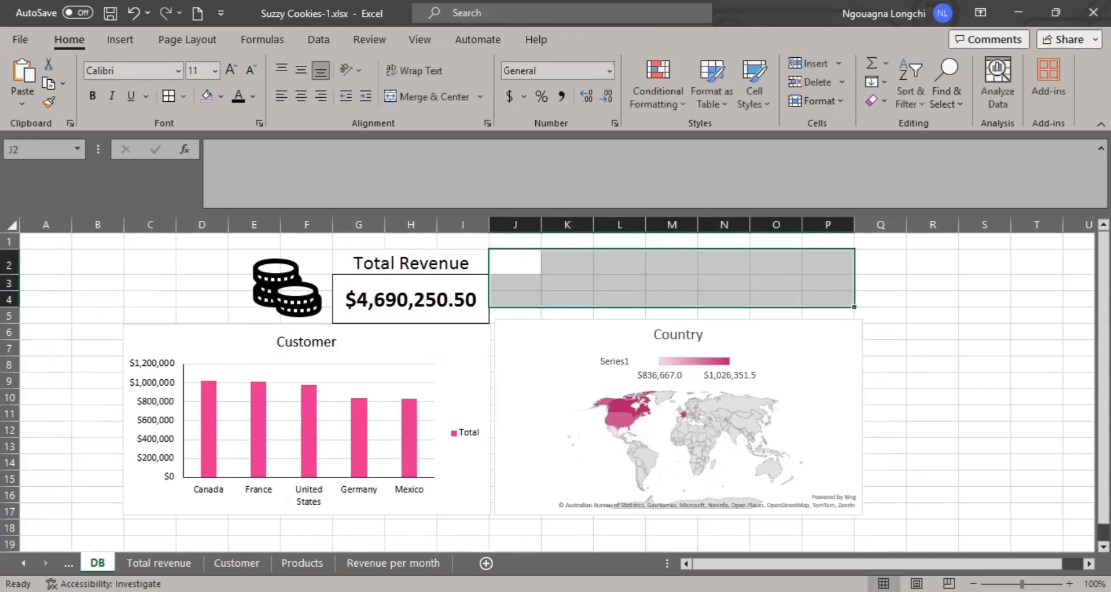
Add the Date field to the rows of the empty pivot table on the Revenue per month sheet.
click(302, 563)
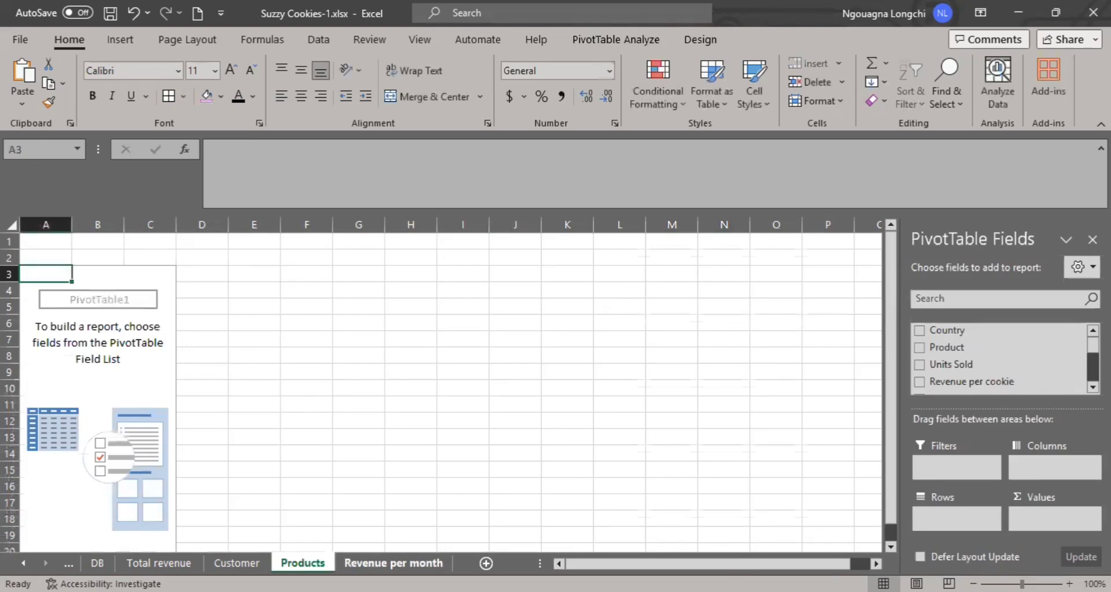
click(393, 563)
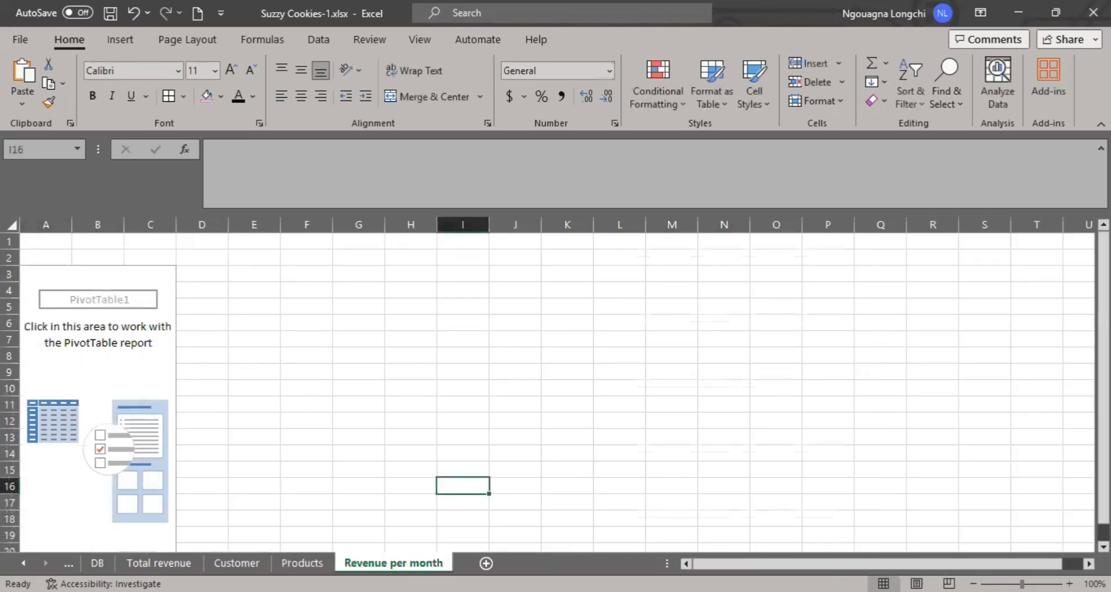
click(67, 354)
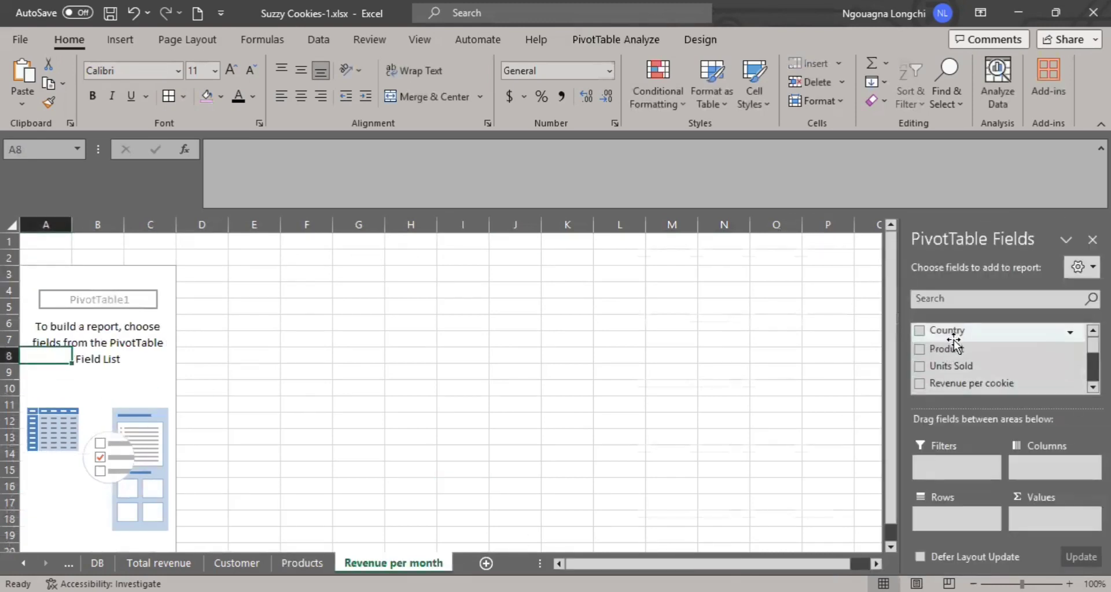
scroll(970, 379, down, 1)
scroll(971, 379, down, 3)
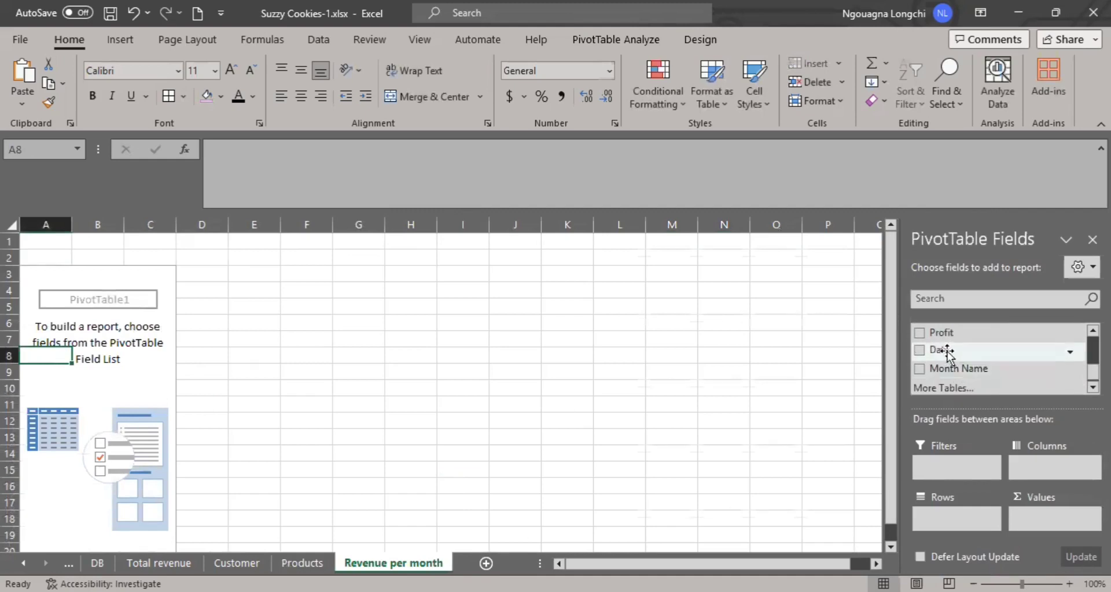
drag(945, 352, 945, 514)
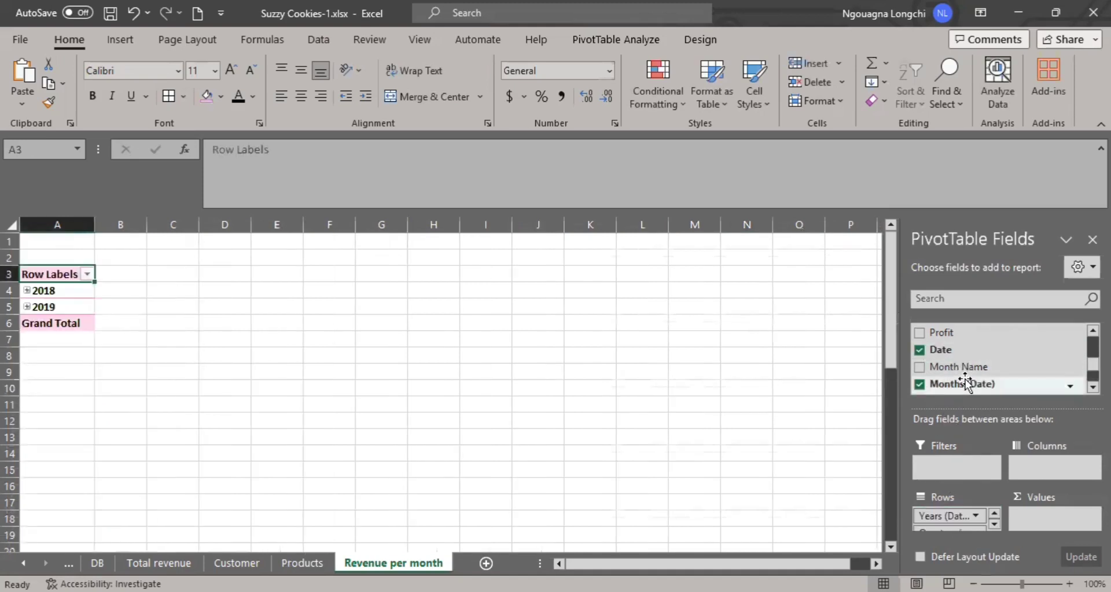
Add the Profit field to the pivot table's values as a sum.
scroll(941, 379, up, 2)
scroll(937, 377, down, 3)
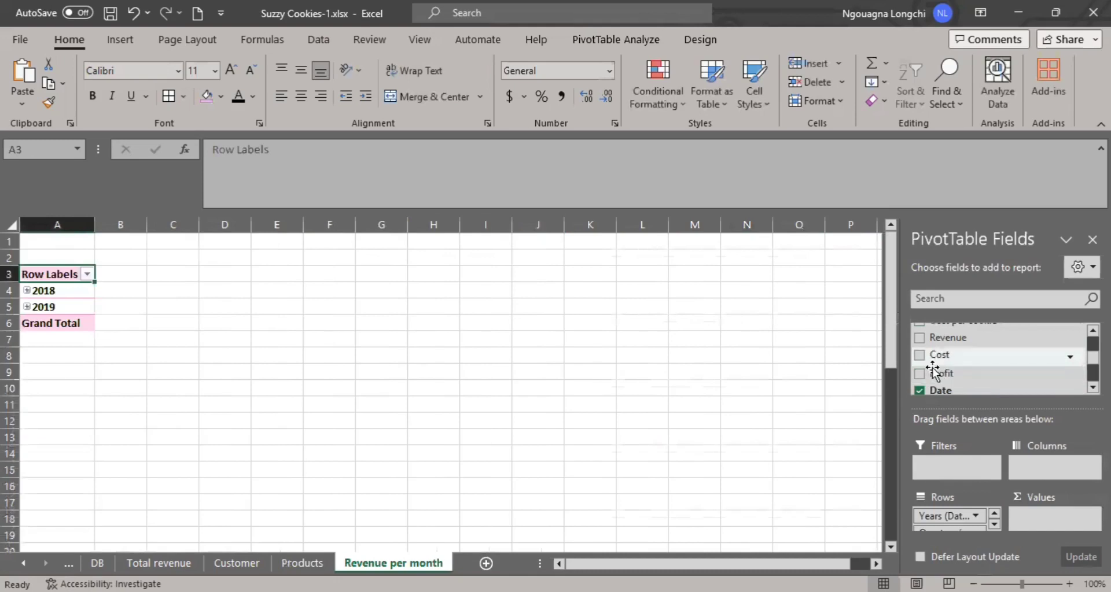
drag(923, 371, 1037, 516)
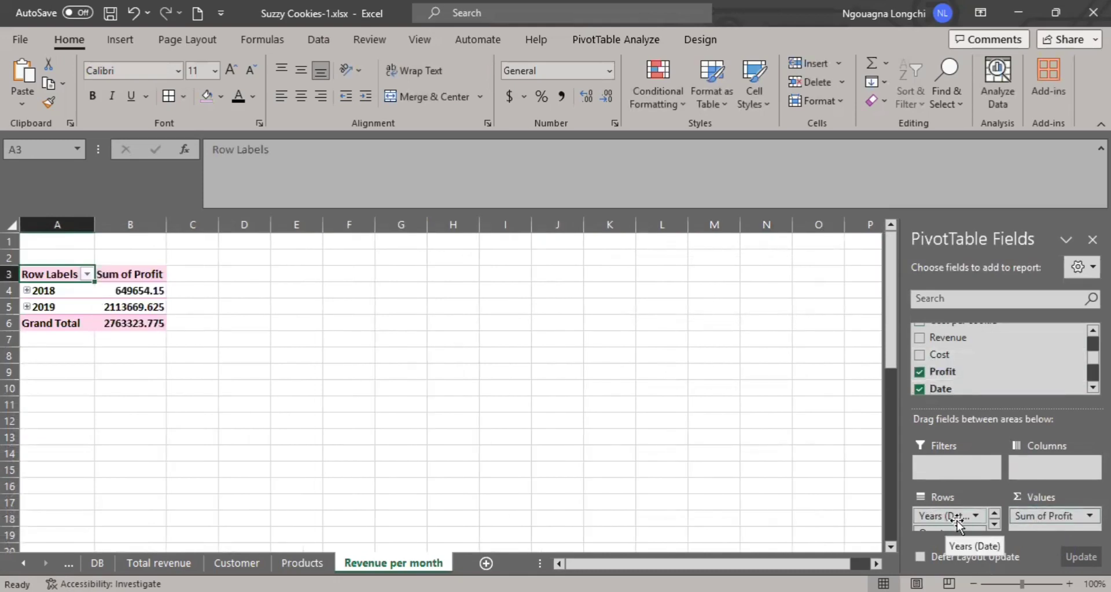
Remove the Years (Date) and Quarters (Date) fields from the pivot rows, leaving the months as the outer grouping.
scroll(975, 524, down, 2)
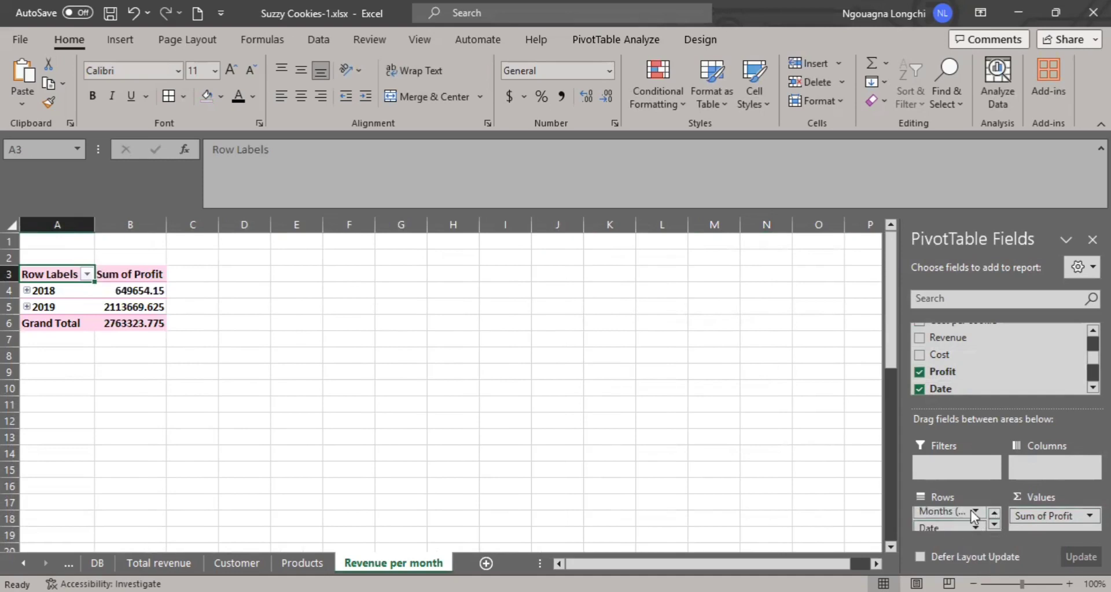
scroll(971, 511, up, 2)
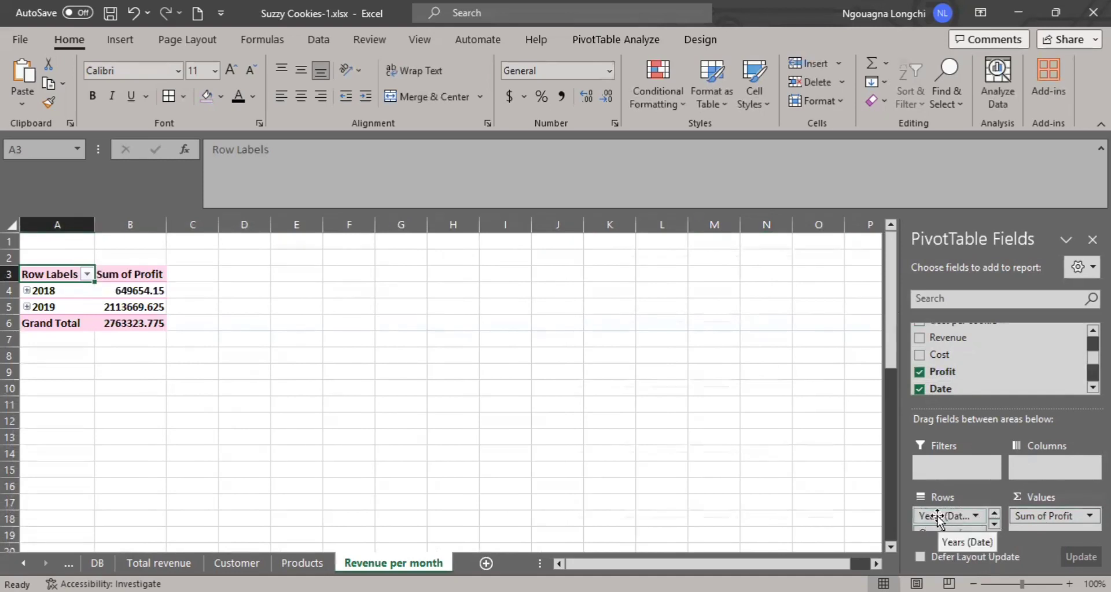
drag(937, 518, 990, 373)
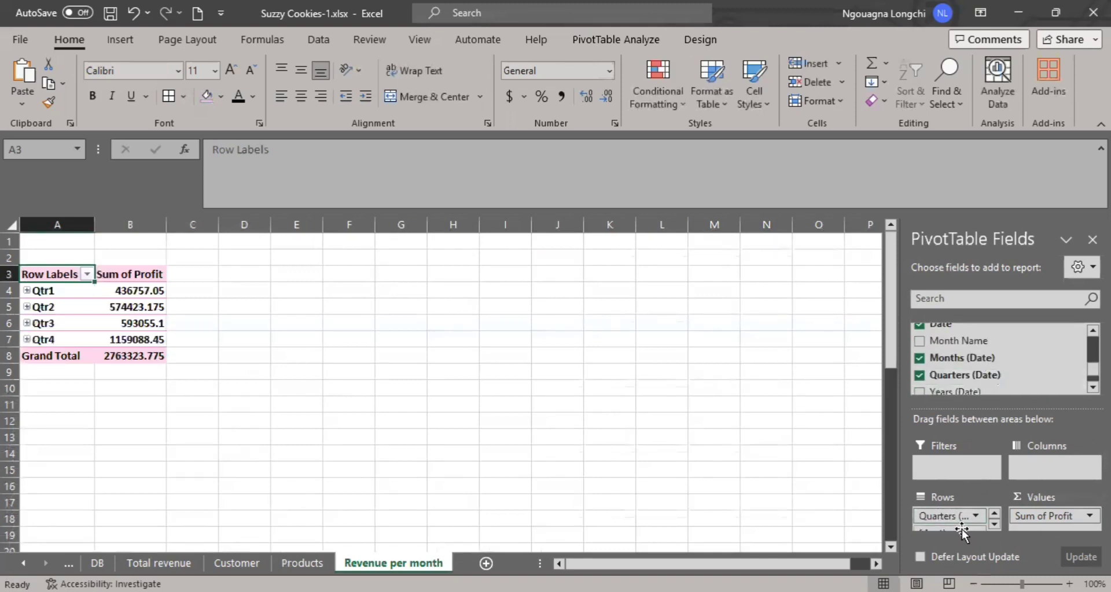
drag(938, 518, 974, 379)
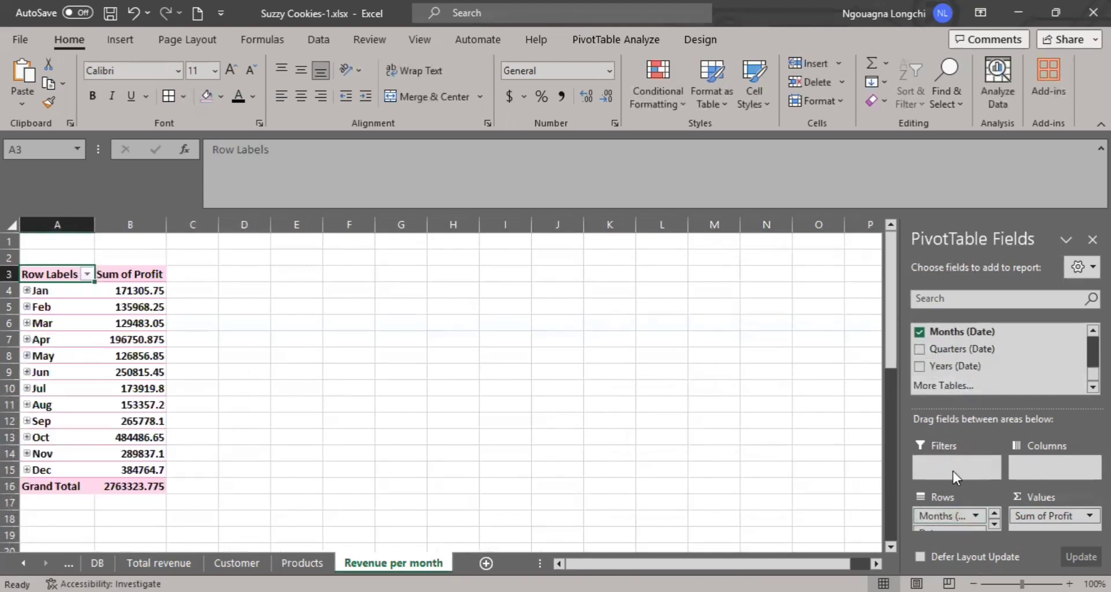
scroll(947, 518, down, 1)
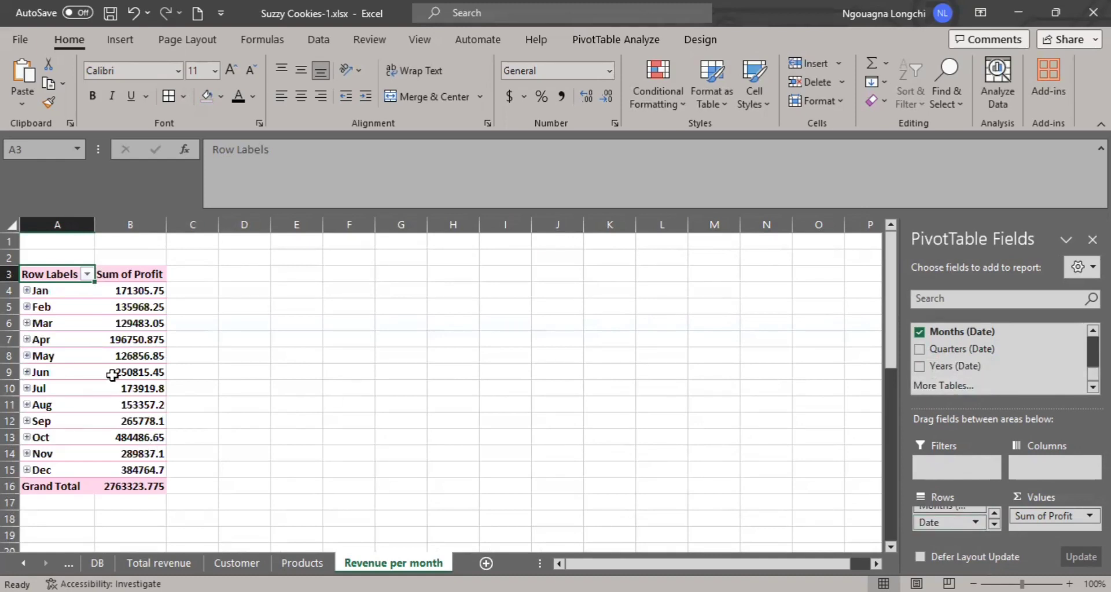
Format the January to December profit values in B4:B15 as dollar accounting amounts with one decimal place.
scroll(99, 383, down, 1)
scroll(99, 383, up, 1)
drag(145, 287, 158, 469)
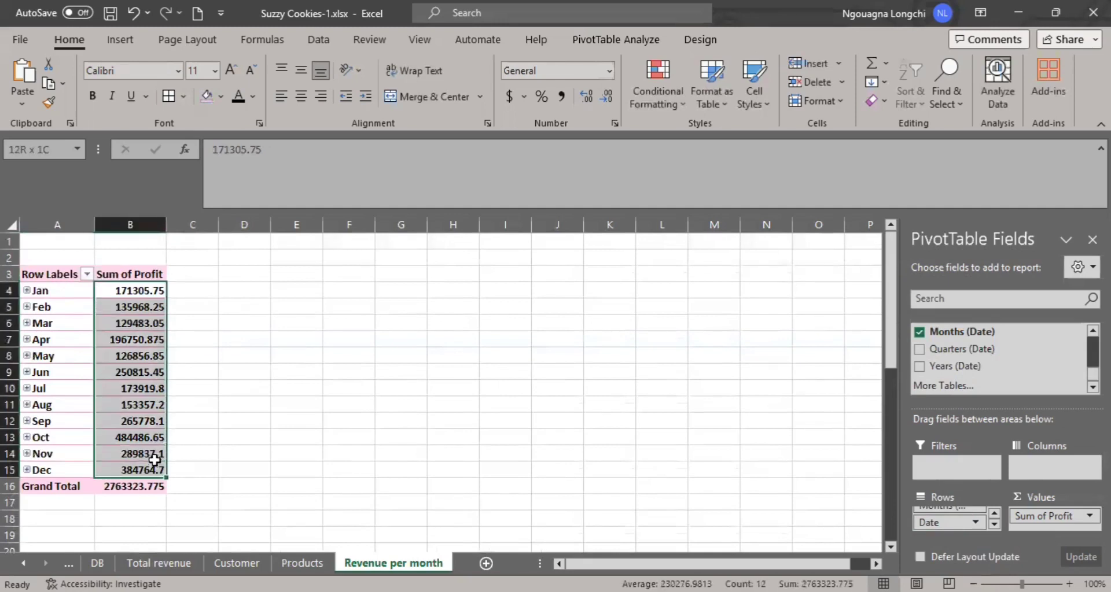
click(511, 96)
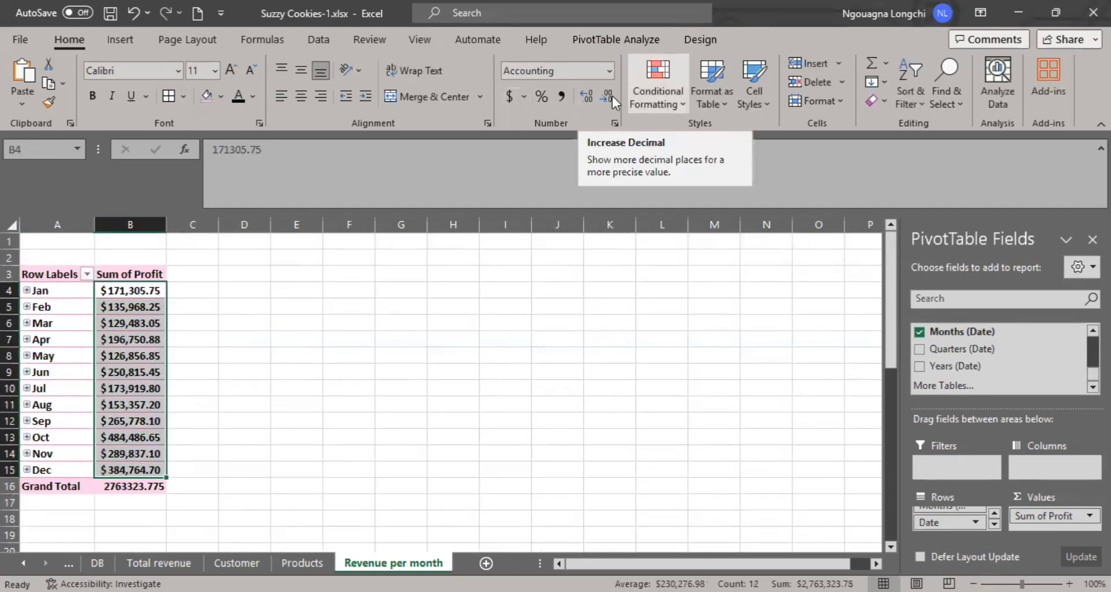
click(605, 96)
click(207, 351)
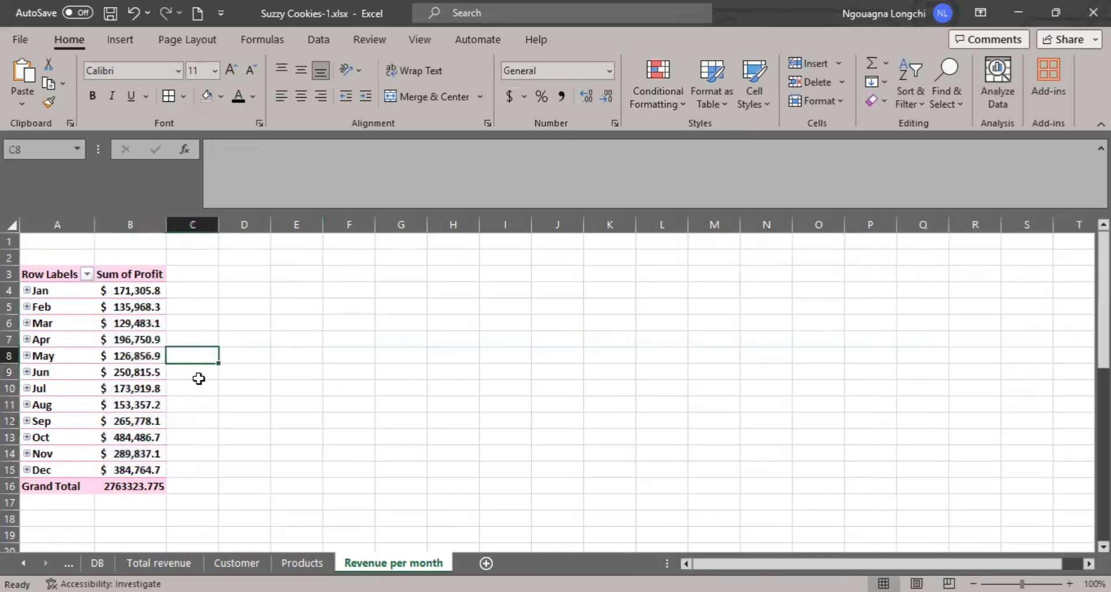
Insert a Line PivotChart based on the monthly Sum of Profit values for January to December.
click(131, 388)
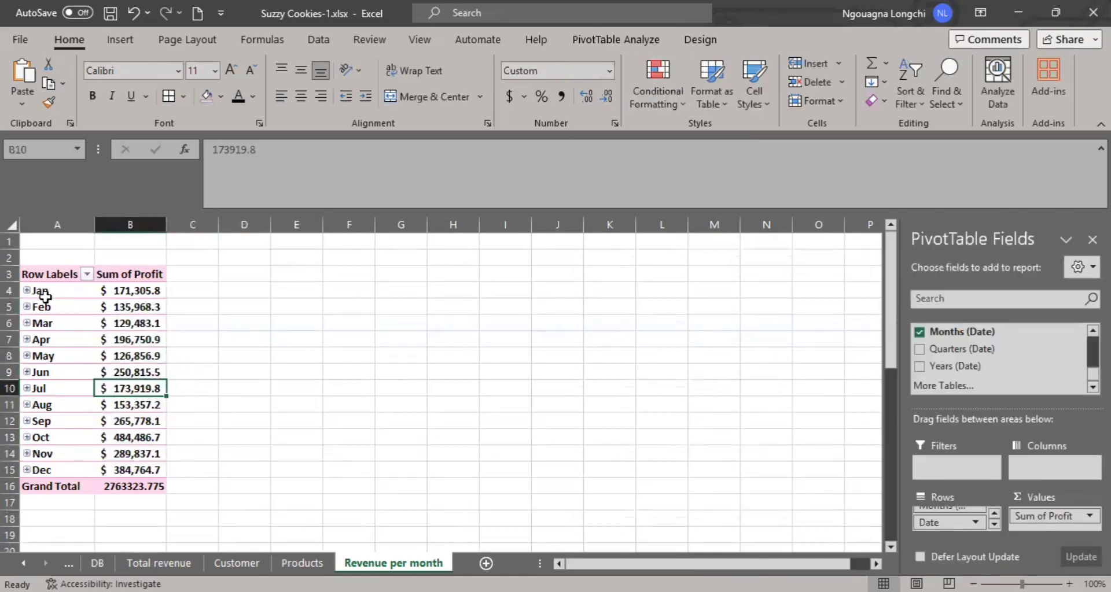
drag(46, 296, 156, 470)
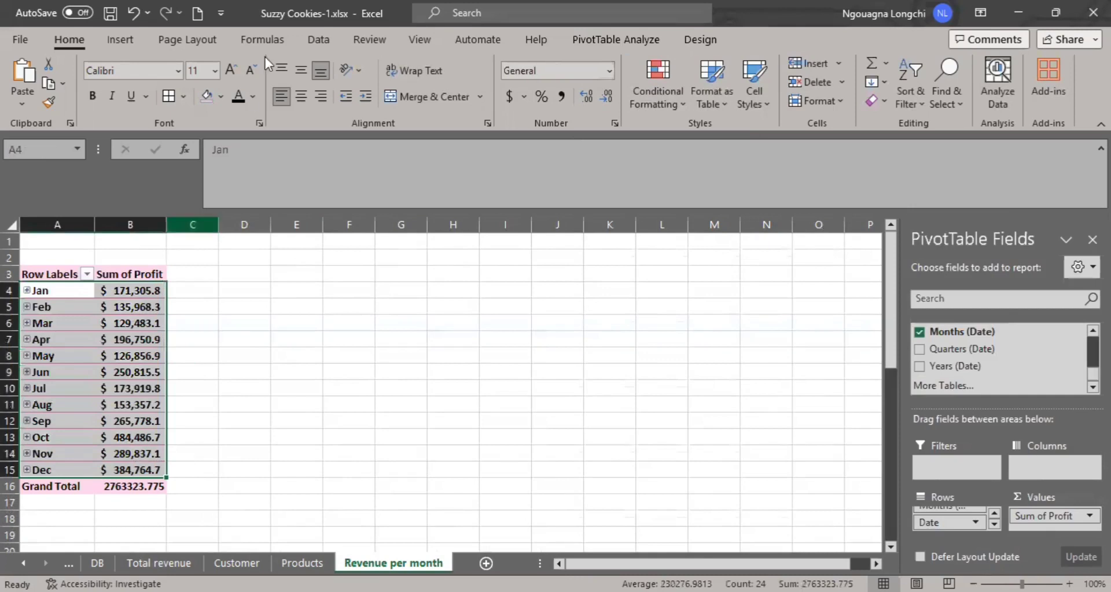
click(623, 42)
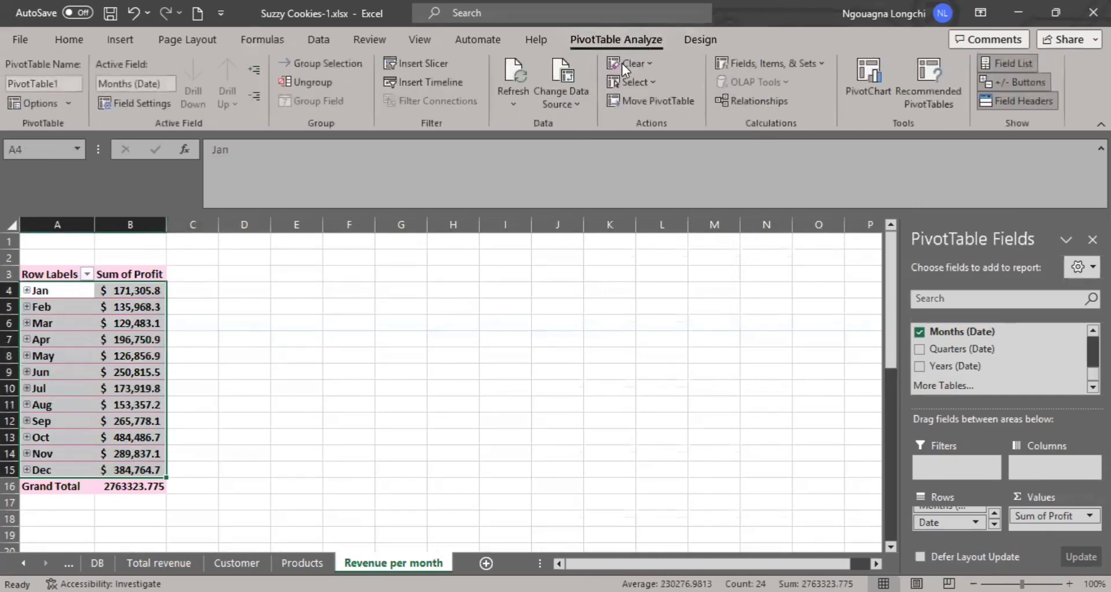
click(868, 86)
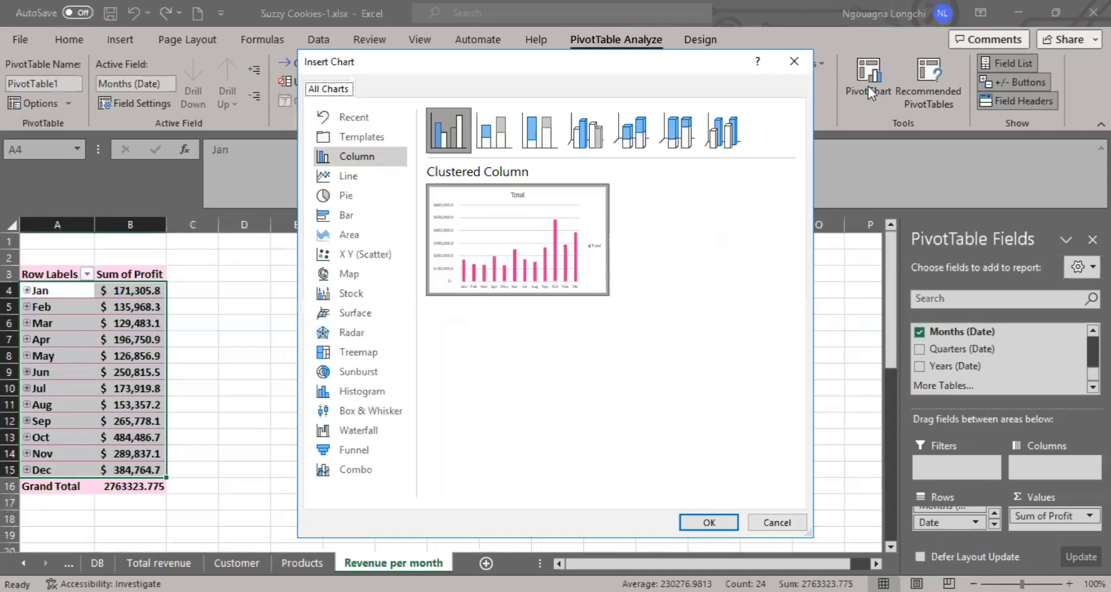
click(346, 176)
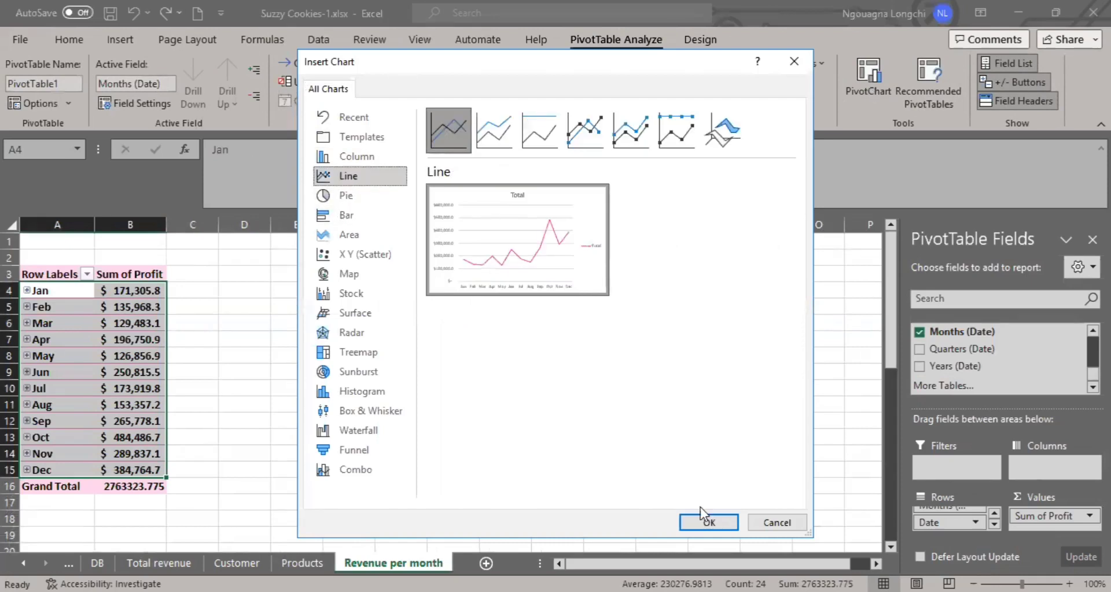
click(727, 528)
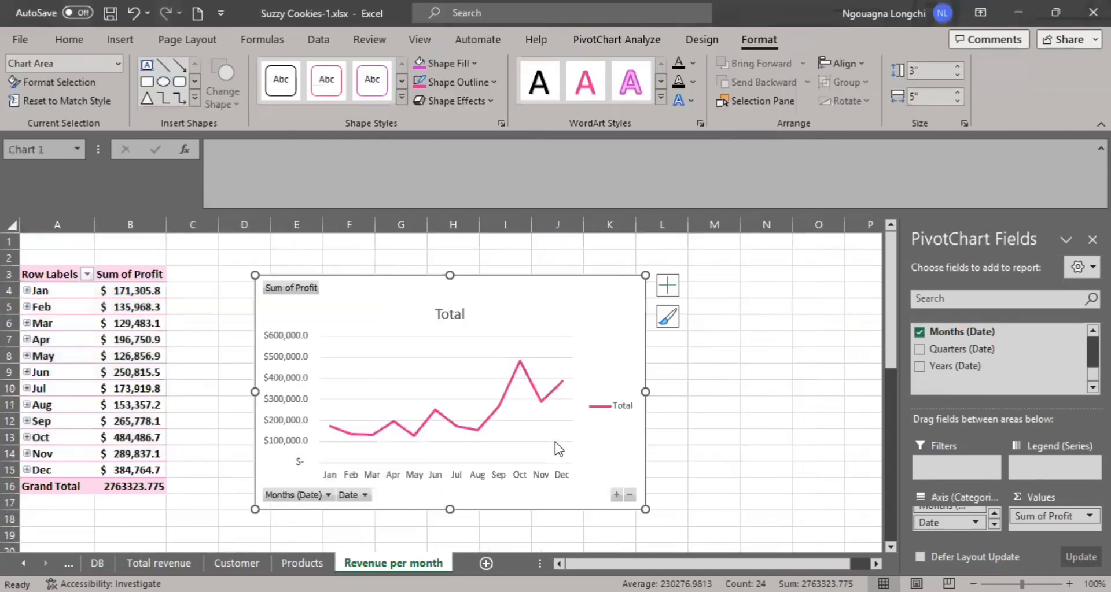
Hide all field buttons on the profit line chart and change its title to "Profit by month".
right_click(278, 296)
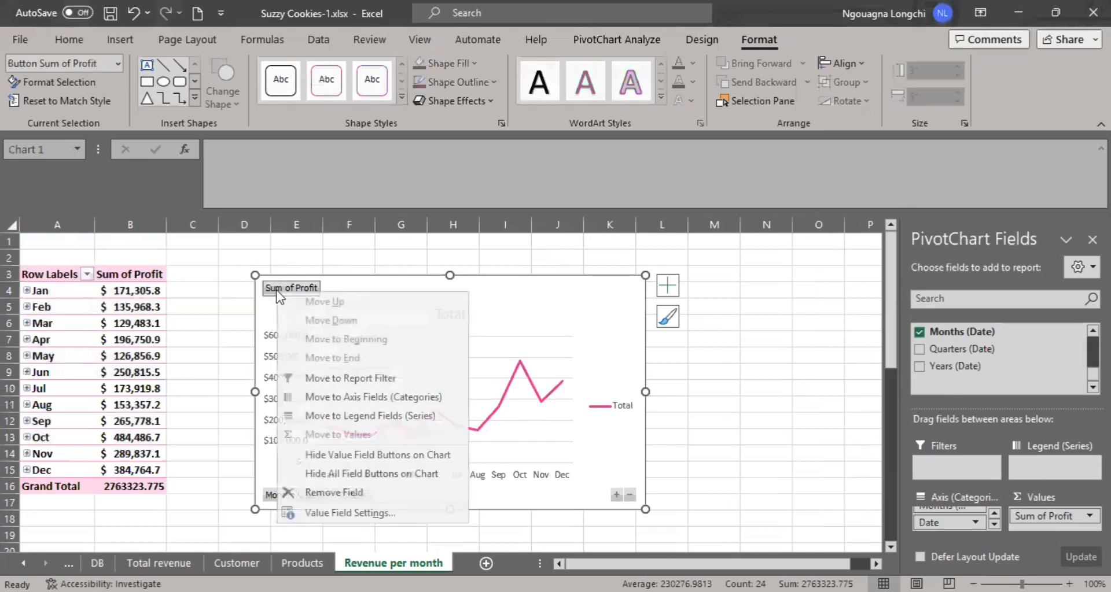
click(385, 479)
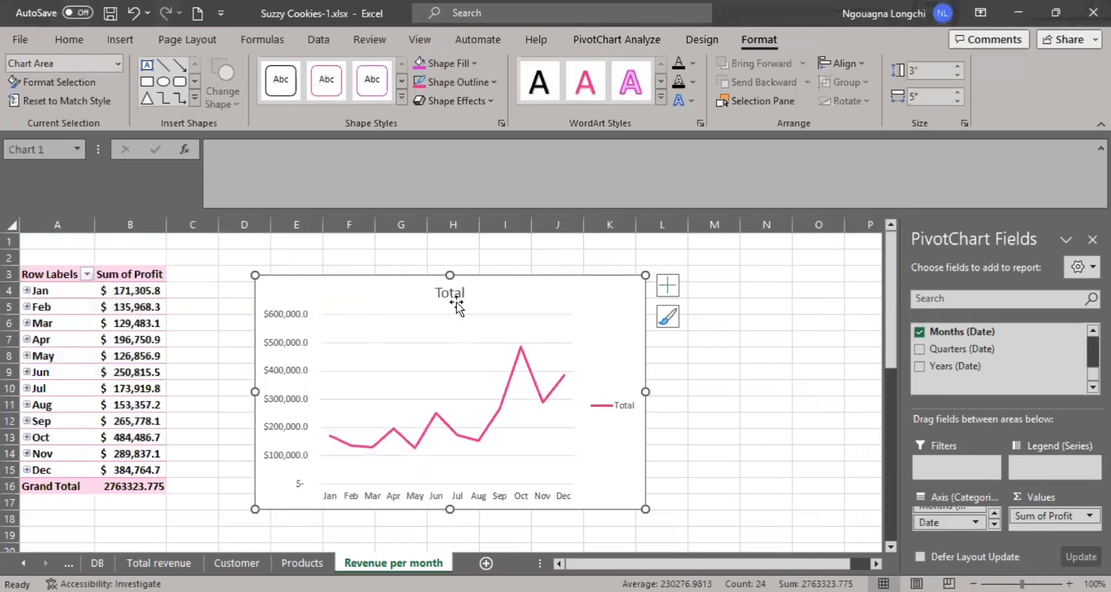
double_click(454, 296)
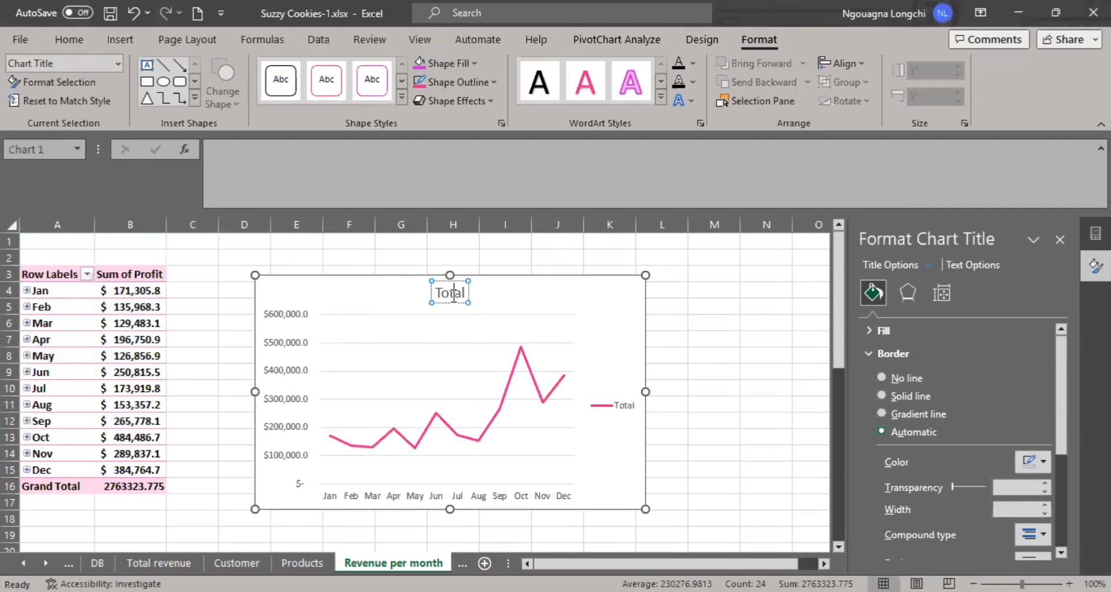
double_click(453, 294)
text(Profit)
key(BackSpace)
key(BackSpace)
key(BackSpace)
key(BackSpace)
key(BackSpace)
text(rof)
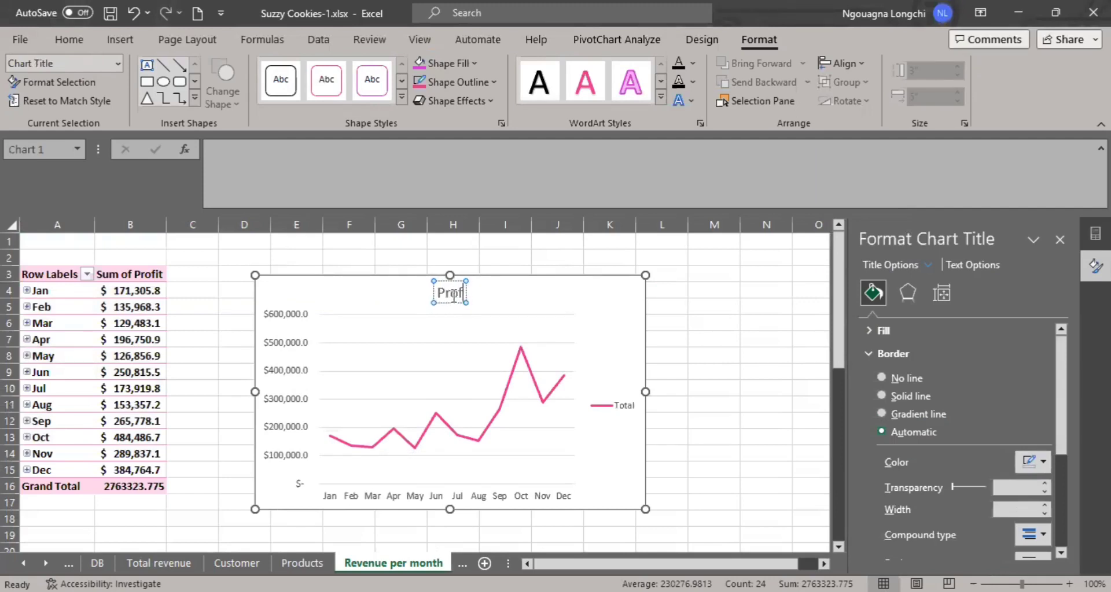
text(it by moht)
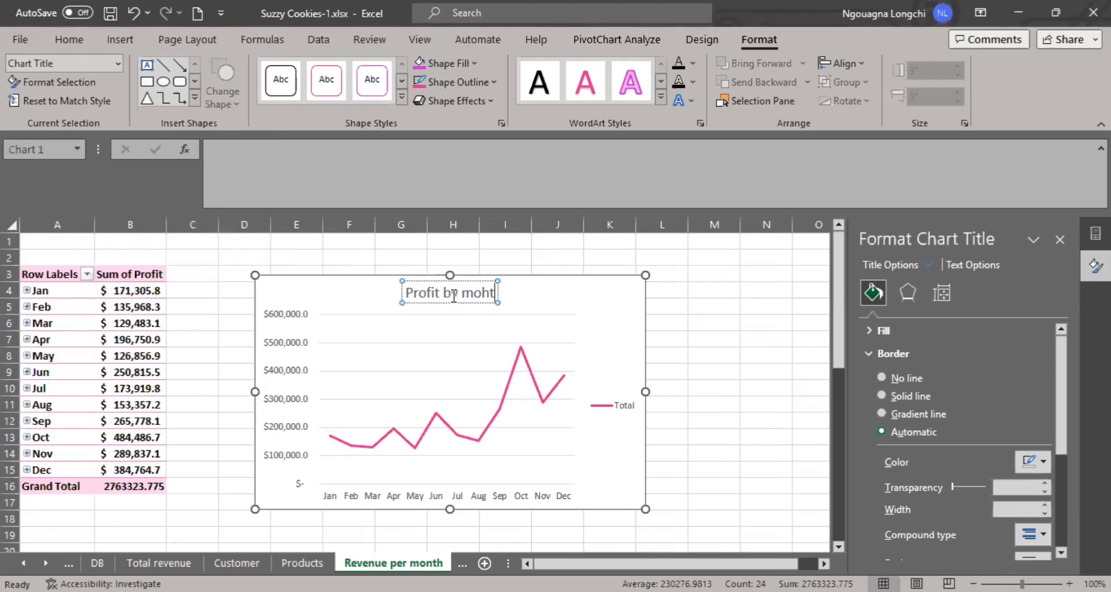
key(BackSpace)
key(BackSpace)
text(th)
key(BackSpace)
key(BackSpace)
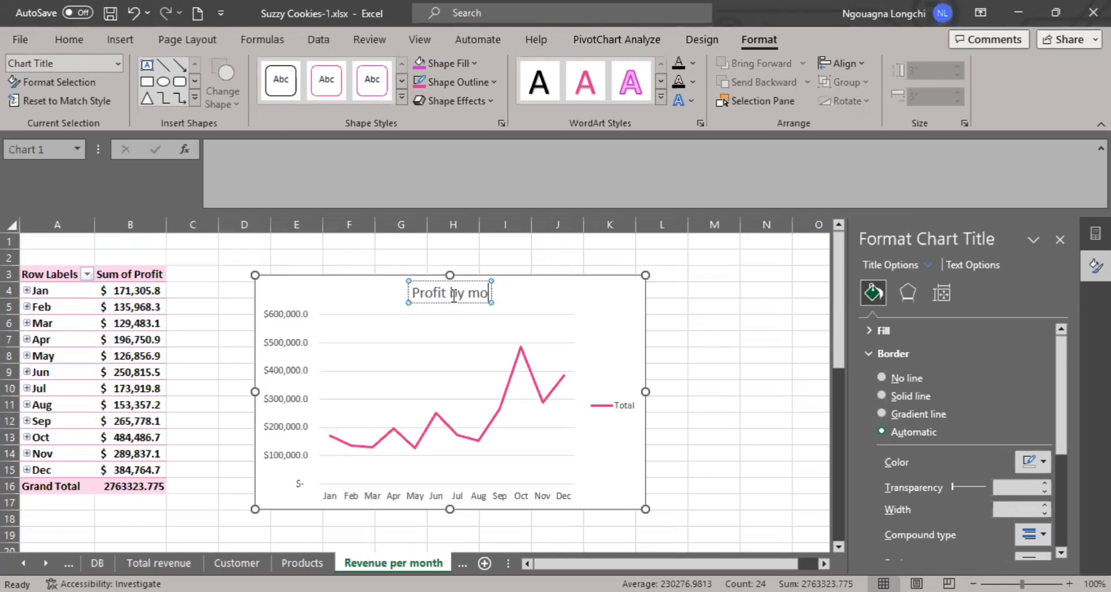
text(nth)
click(722, 369)
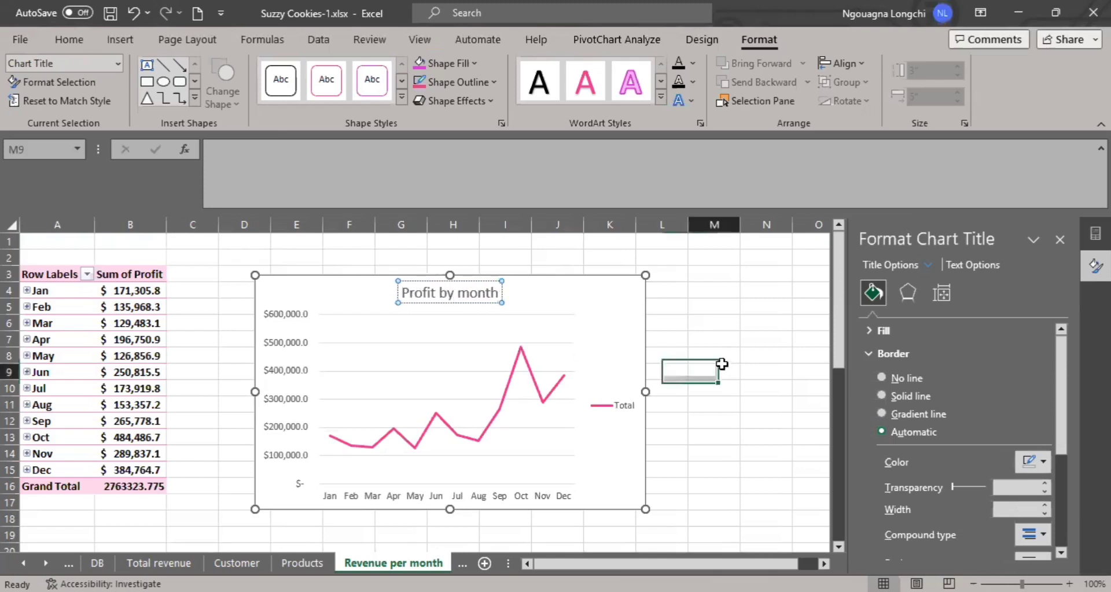
Copy the Profit by month chart to the DB sheet, pasting it at cell K2.
click(376, 278)
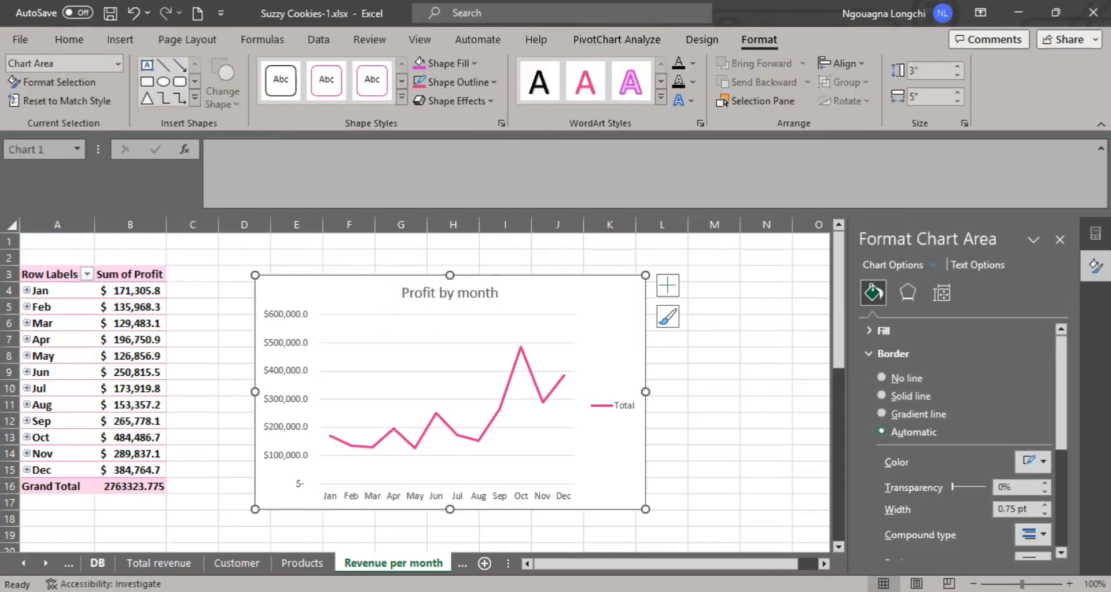
click(98, 563)
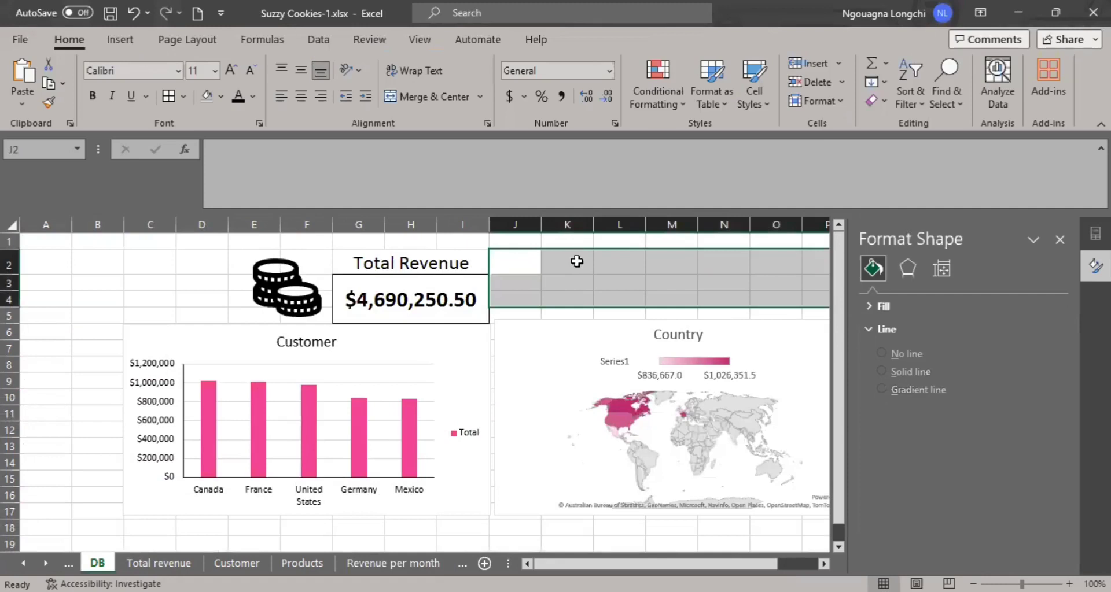
click(577, 262)
key(ctrl+v)
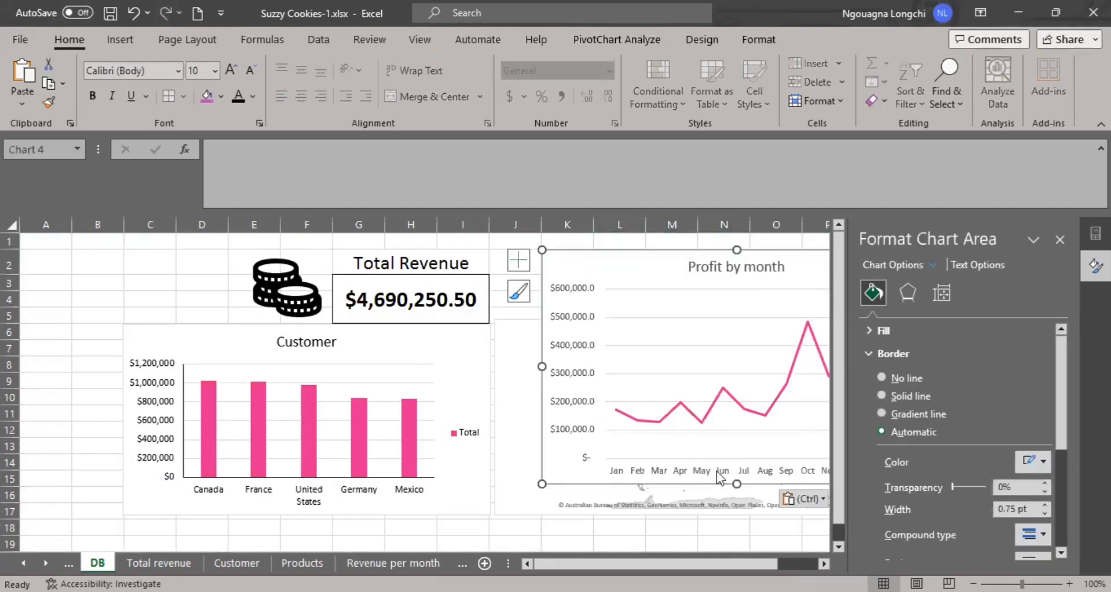
Shrink the Profit by month chart and place it beside the Total Revenue figure, directly above the Country map.
drag(736, 487, 723, 324)
drag(712, 257, 641, 256)
drag(748, 248, 642, 251)
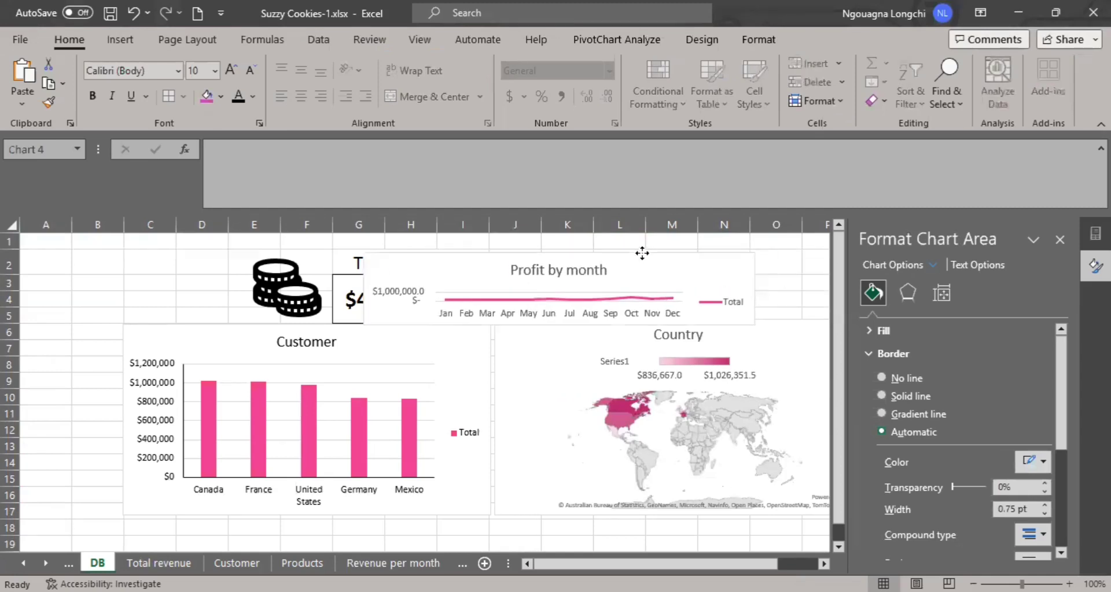
drag(751, 287, 638, 283)
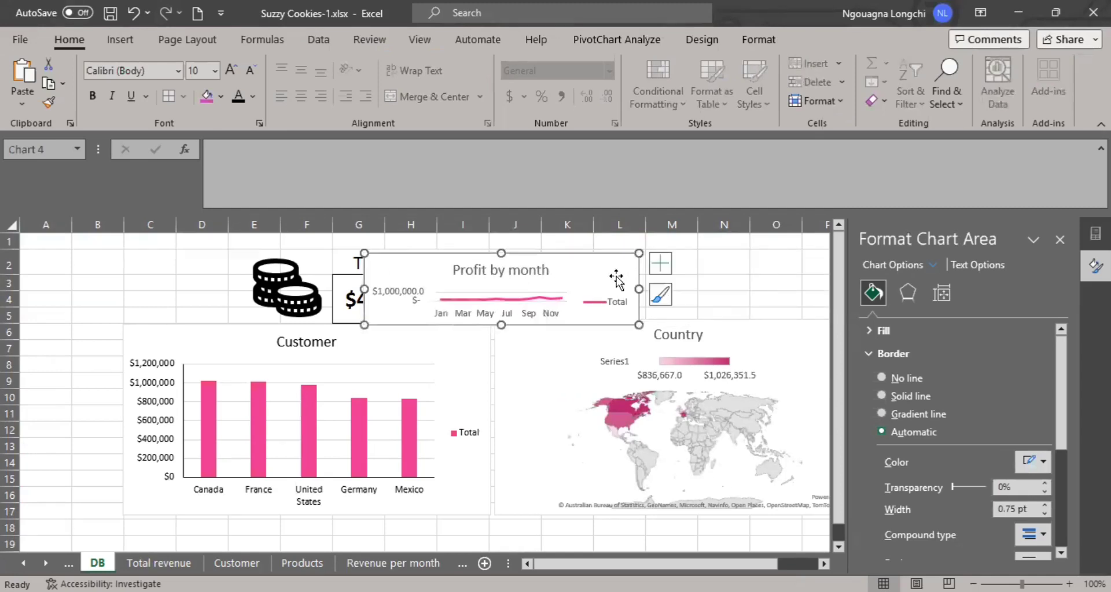
drag(558, 253, 698, 245)
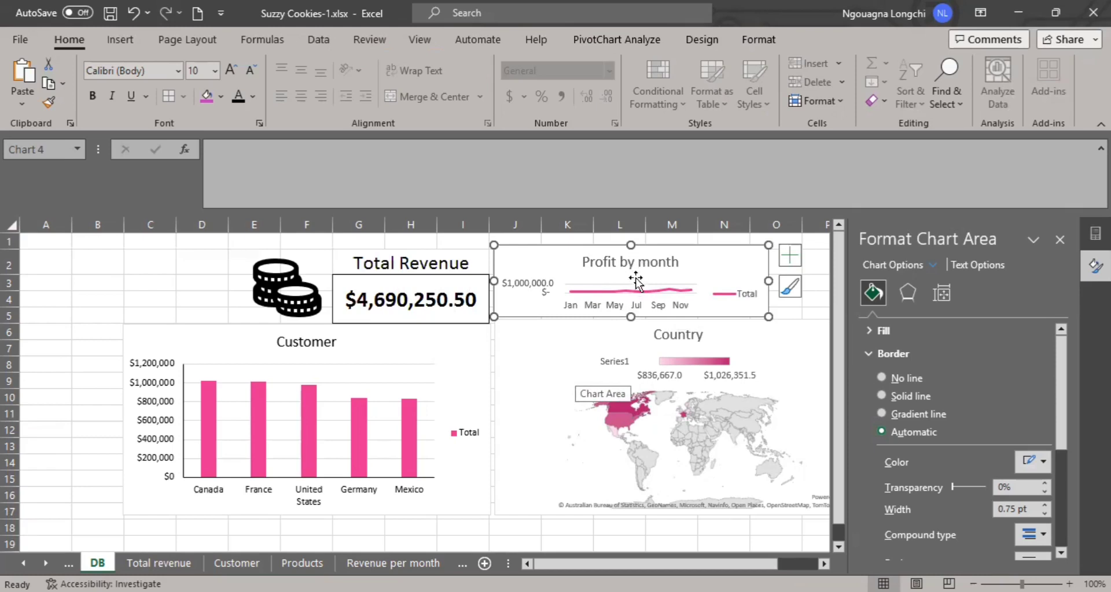
Move the Country map down to row 8 and extend the Profit by month chart's height to row 7.
scroll(569, 403, down, 1)
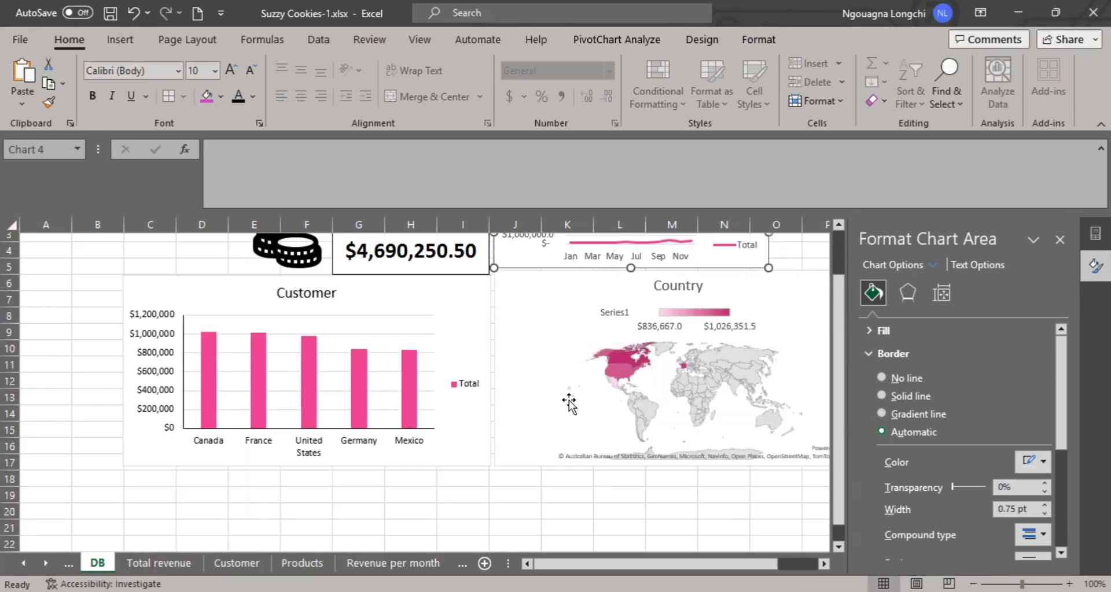
click(570, 400)
drag(601, 275, 632, 347)
scroll(623, 279, up, 1)
click(631, 317)
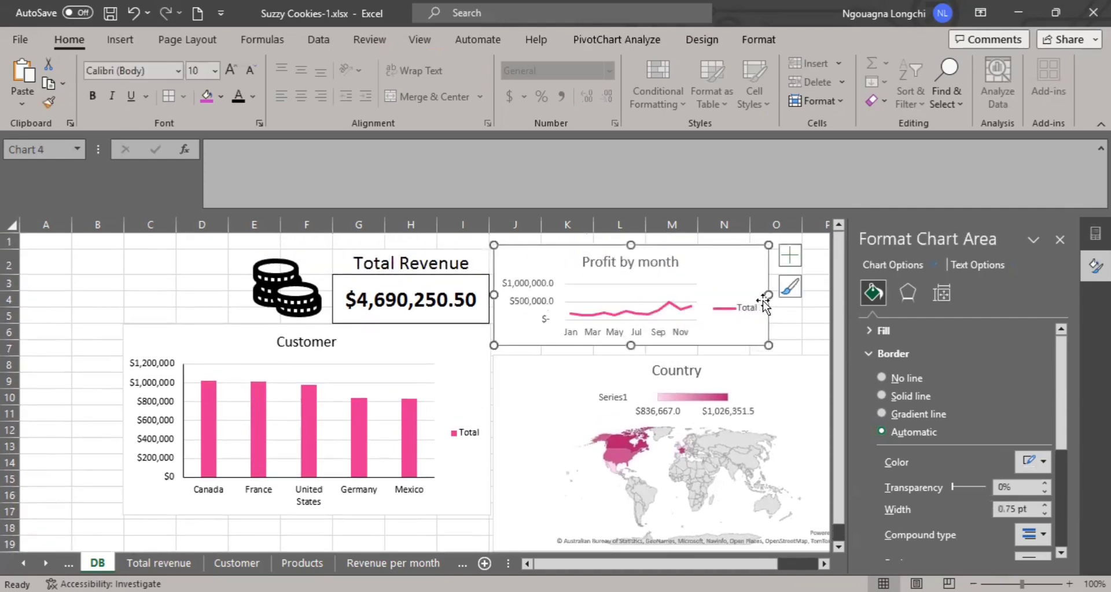
Delete the legend and the title from the Profit by month chart.
click(743, 308)
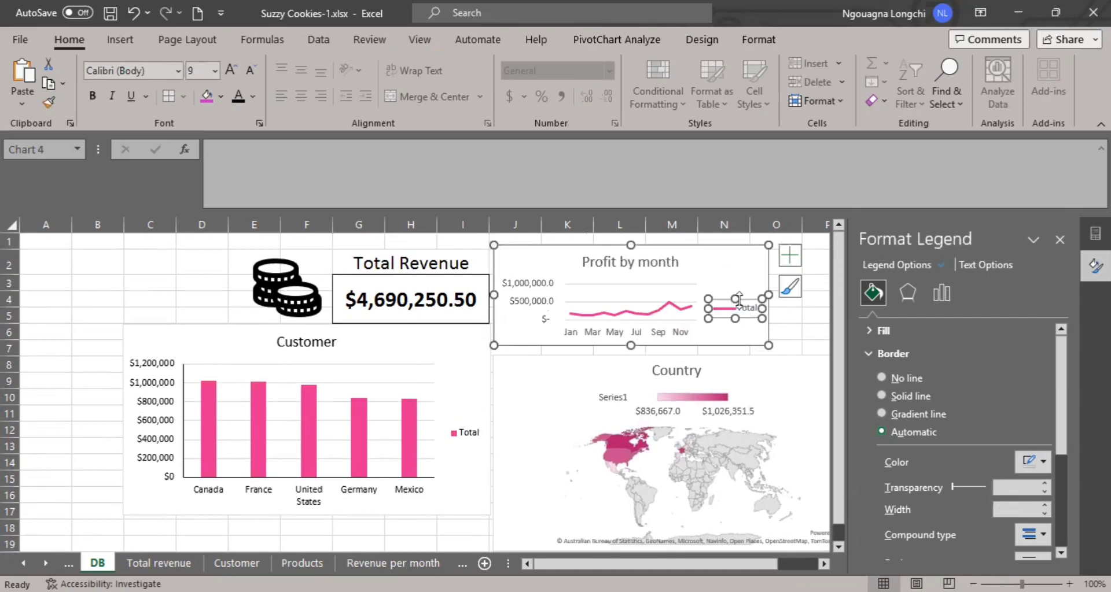
key(Delete)
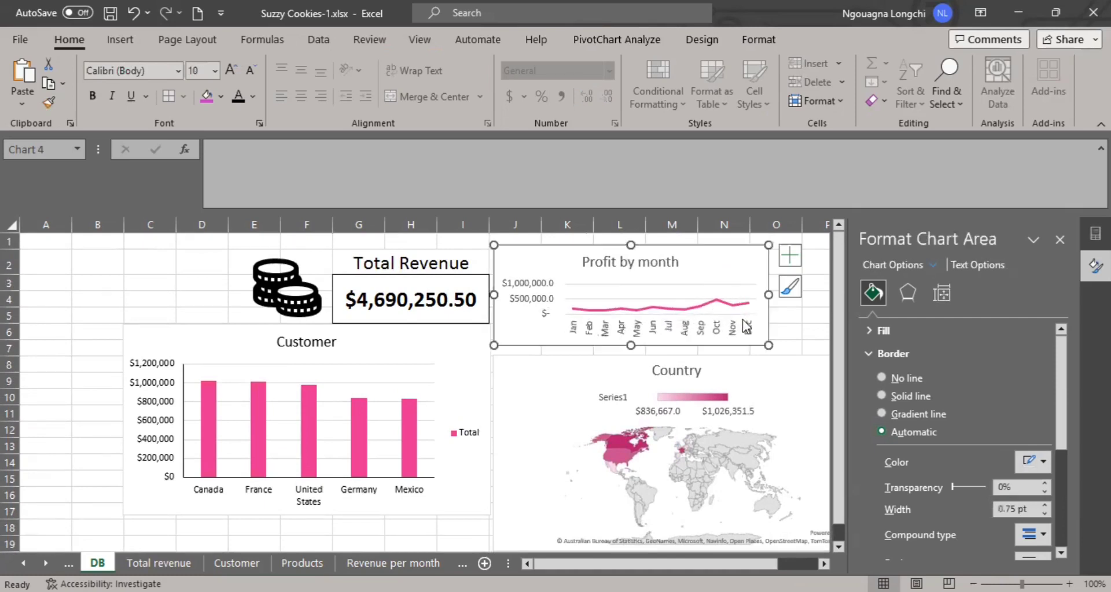
click(616, 265)
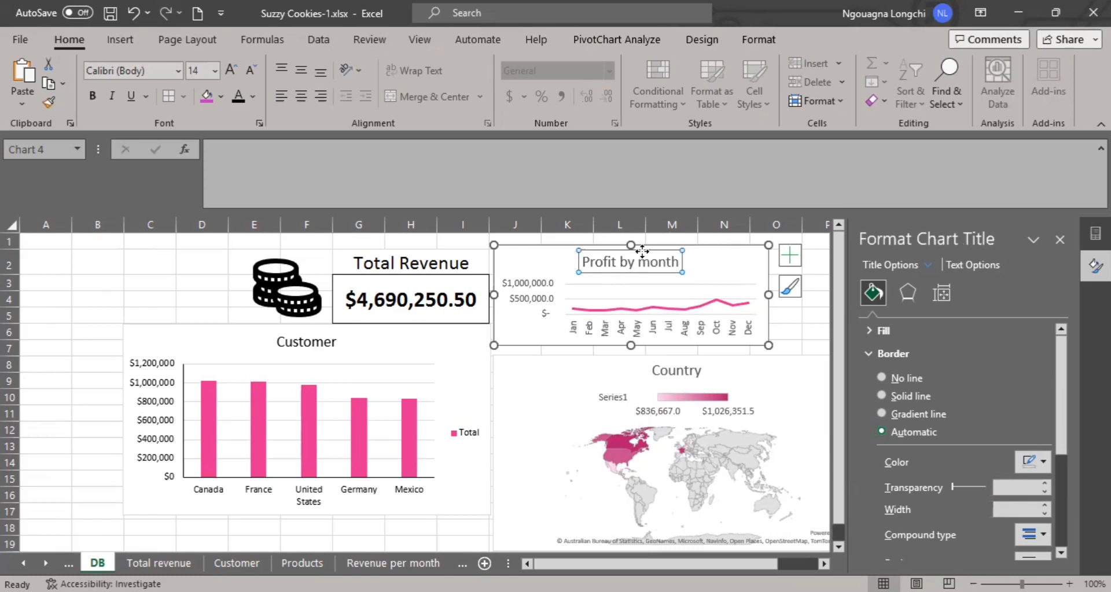
key(Delete)
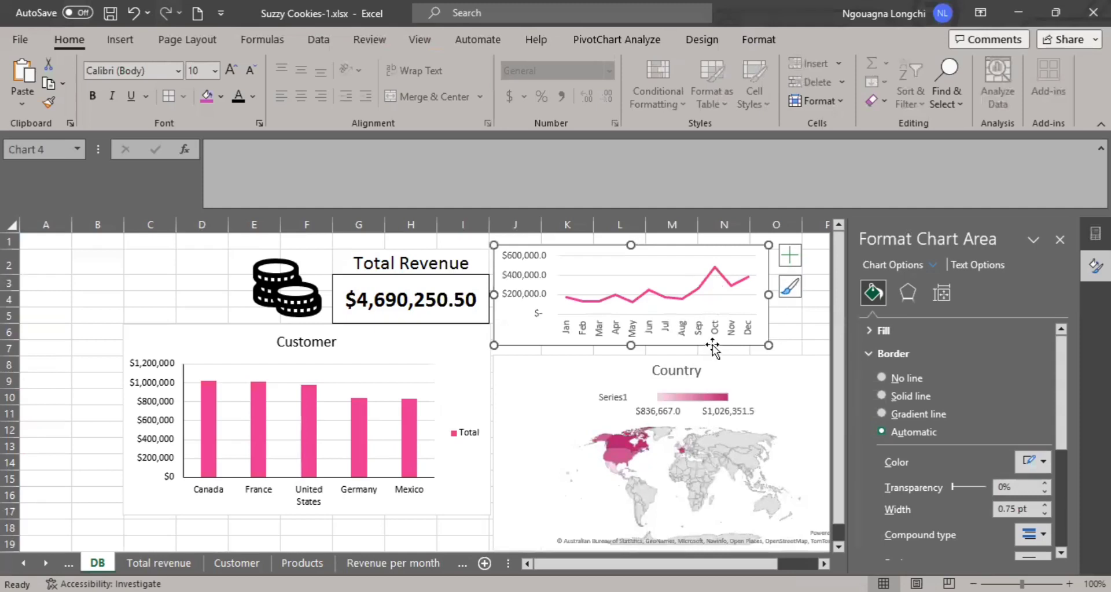
Draw a text box about 1.31" wide and 0.24" high inside the profit line chart, over the January to July part.
click(130, 43)
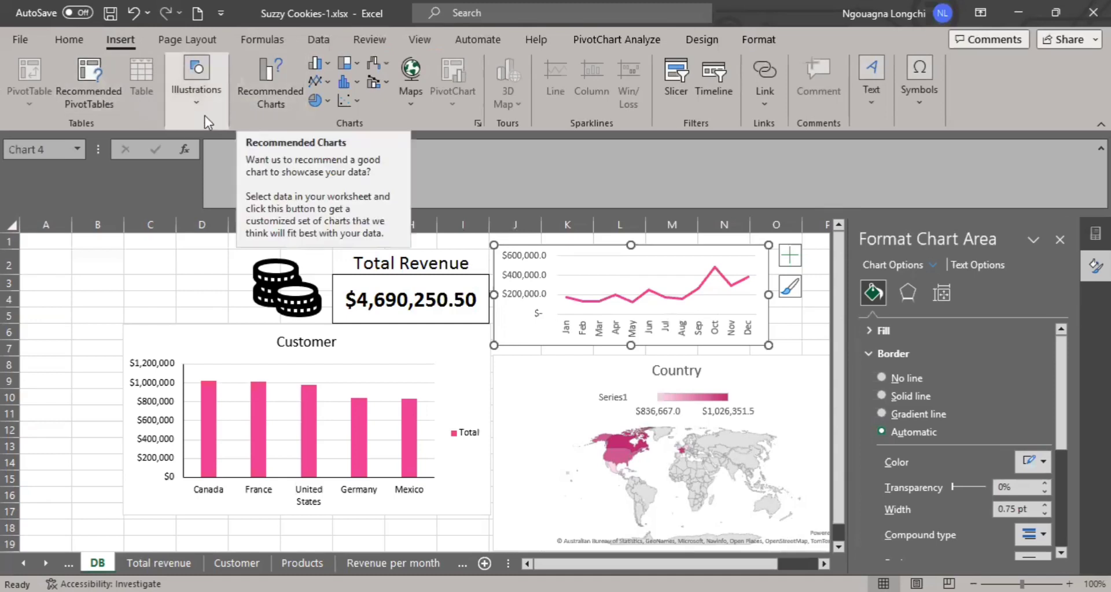
click(197, 99)
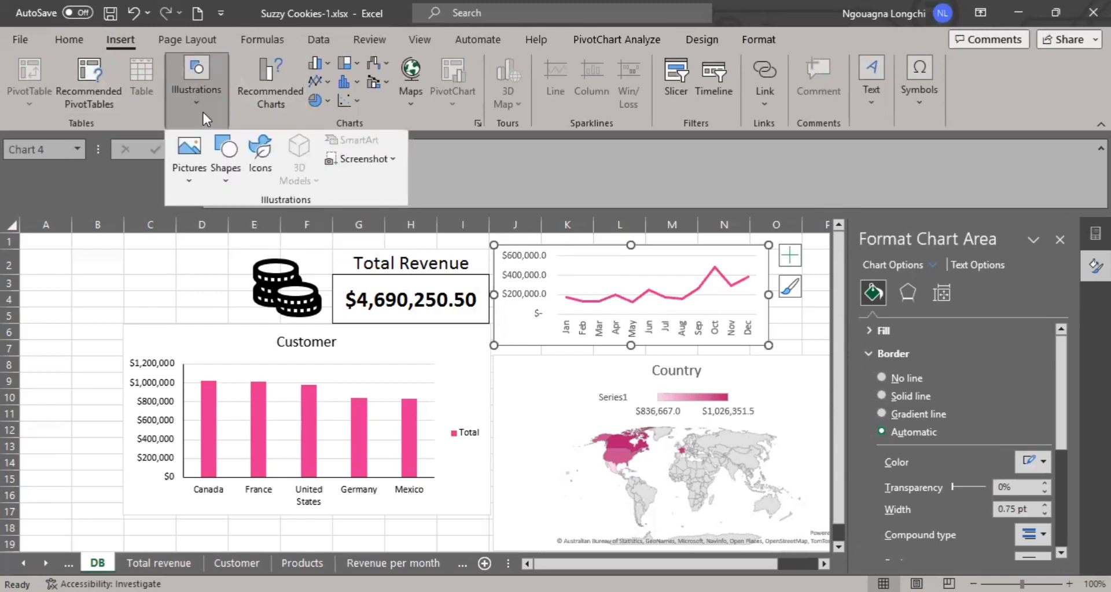
click(203, 112)
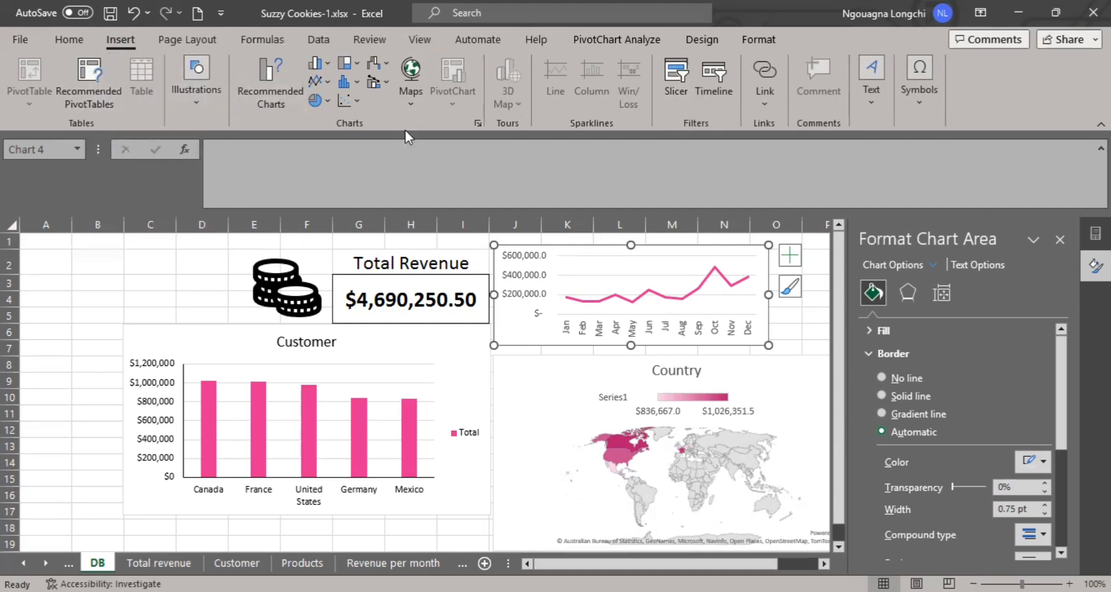
click(477, 126)
click(115, 44)
click(212, 105)
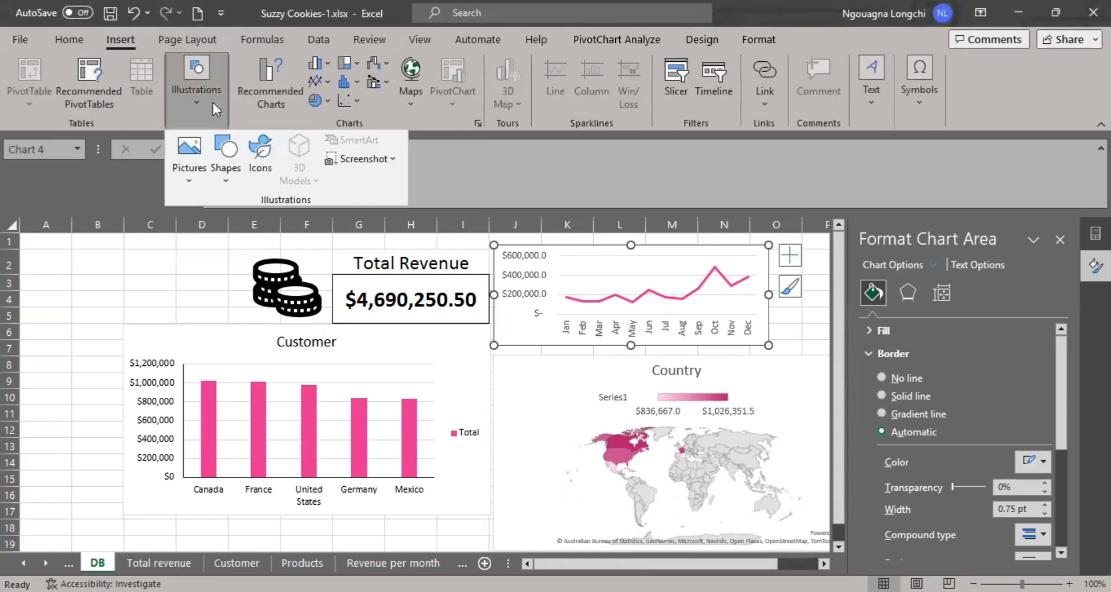
click(226, 174)
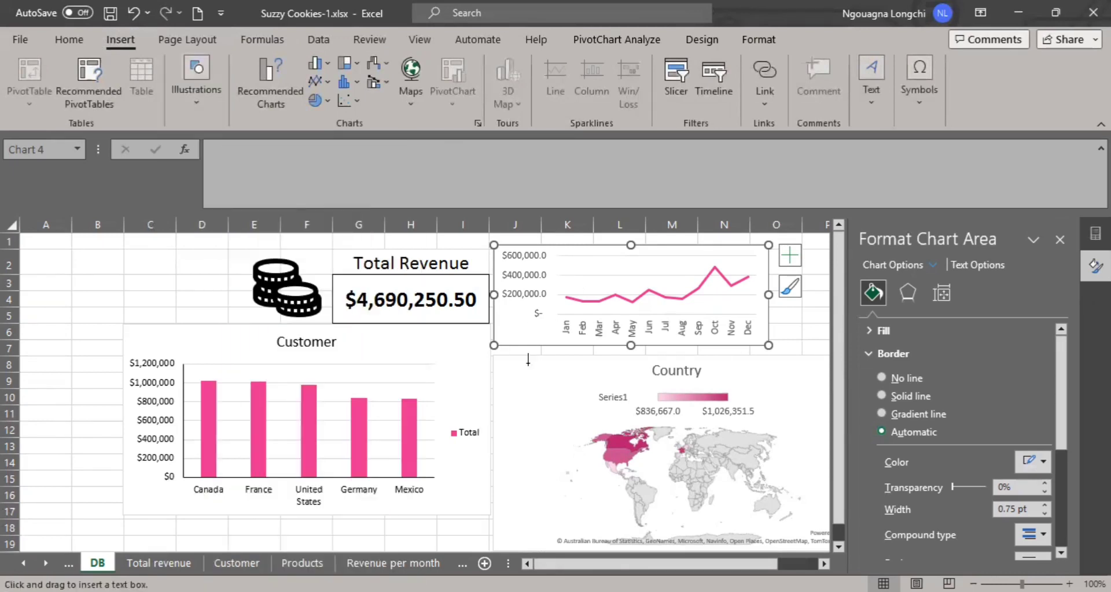
drag(564, 281, 666, 299)
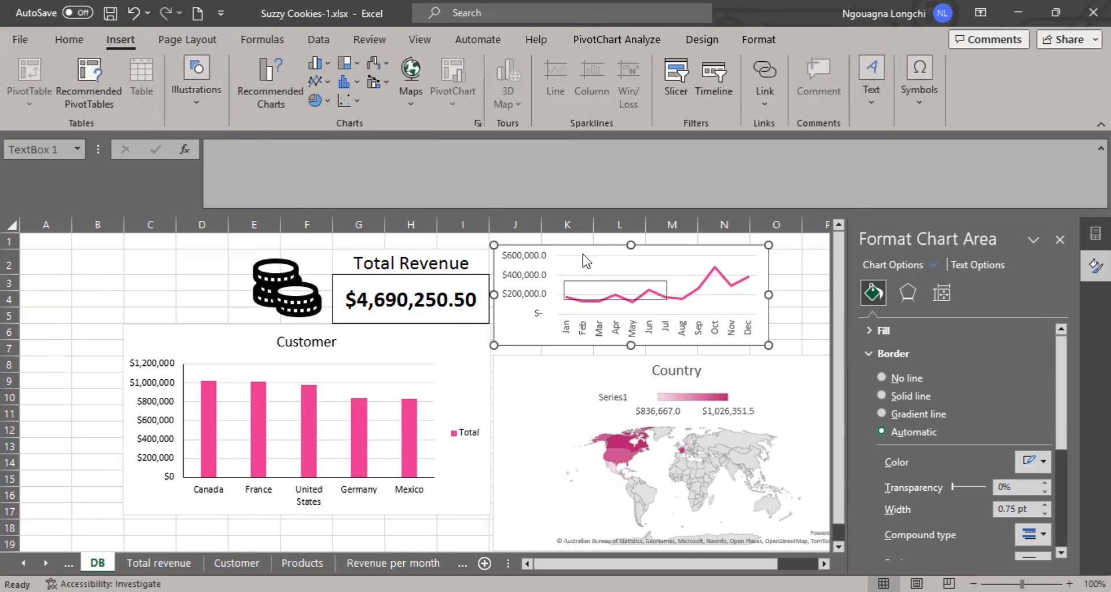
Try to move the empty text box up to the upper edge of the profit line chart.
drag(606, 282, 599, 252)
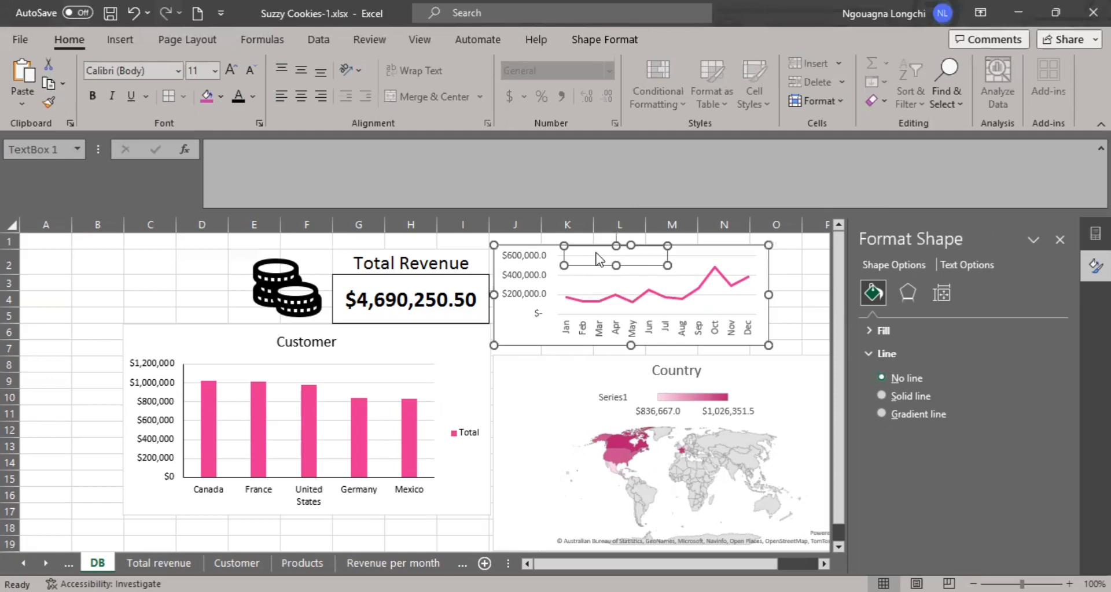
click(595, 255)
click(597, 274)
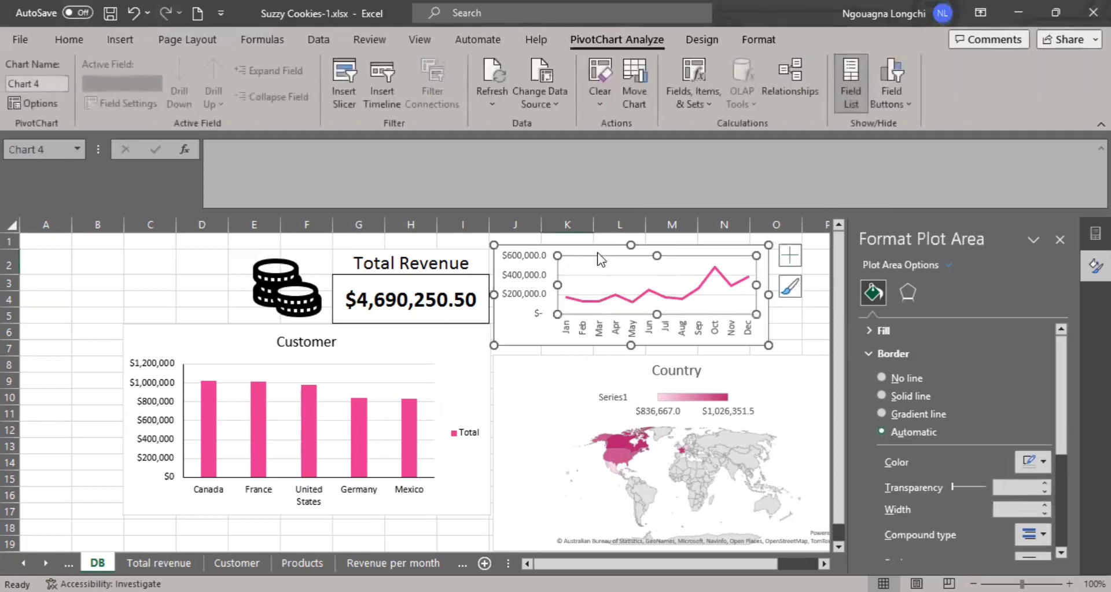
click(596, 249)
click(583, 307)
click(601, 251)
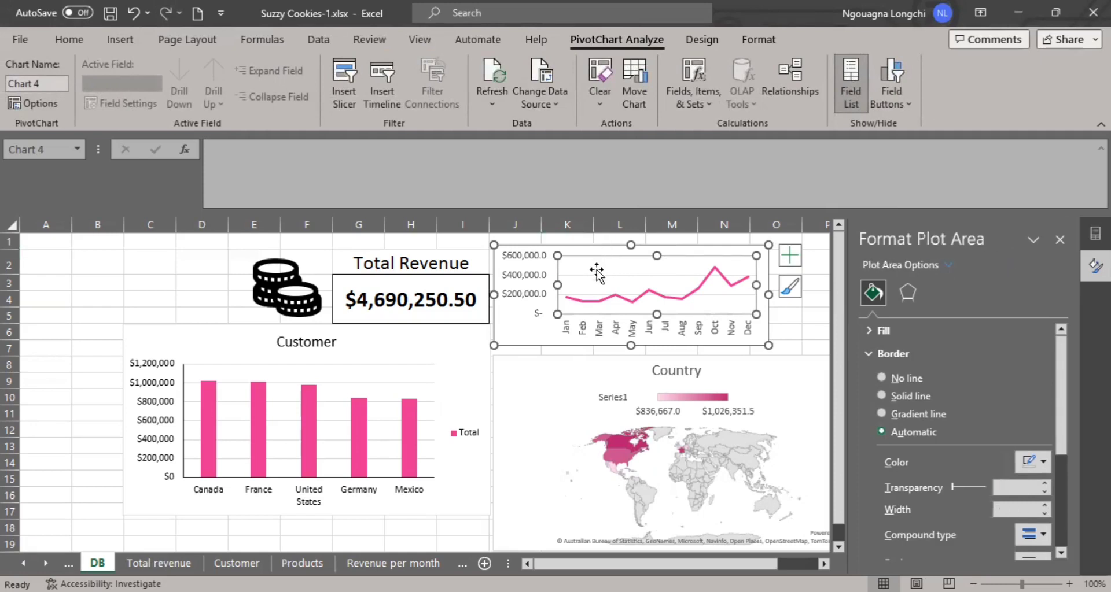
click(606, 248)
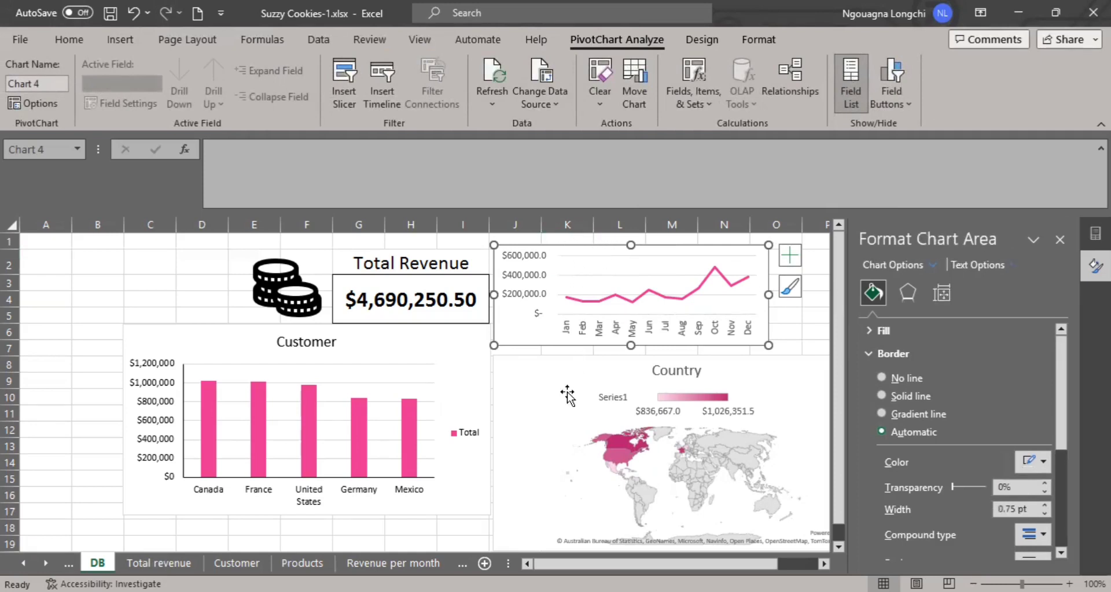
click(531, 365)
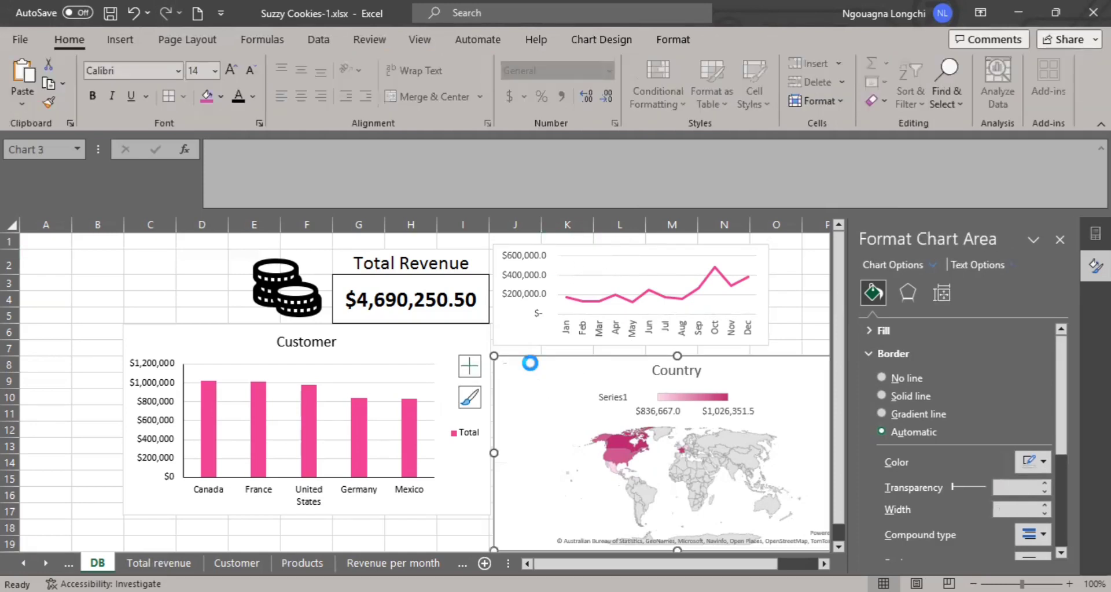
Fill the text box on the profit line chart with the magenta theme color and enter the text "Profit" in it.
click(605, 284)
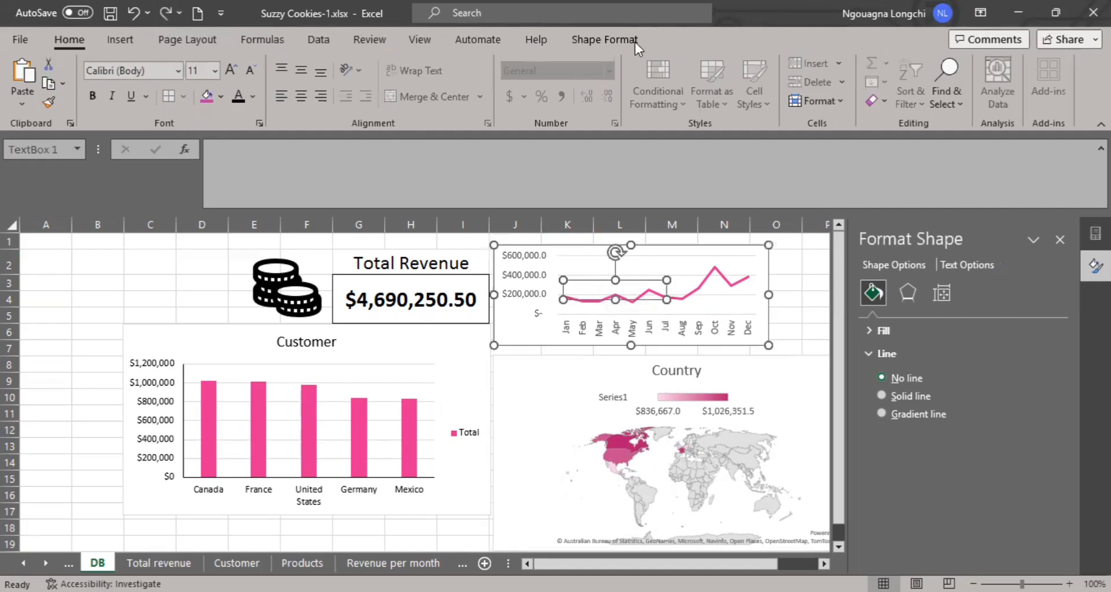
click(616, 41)
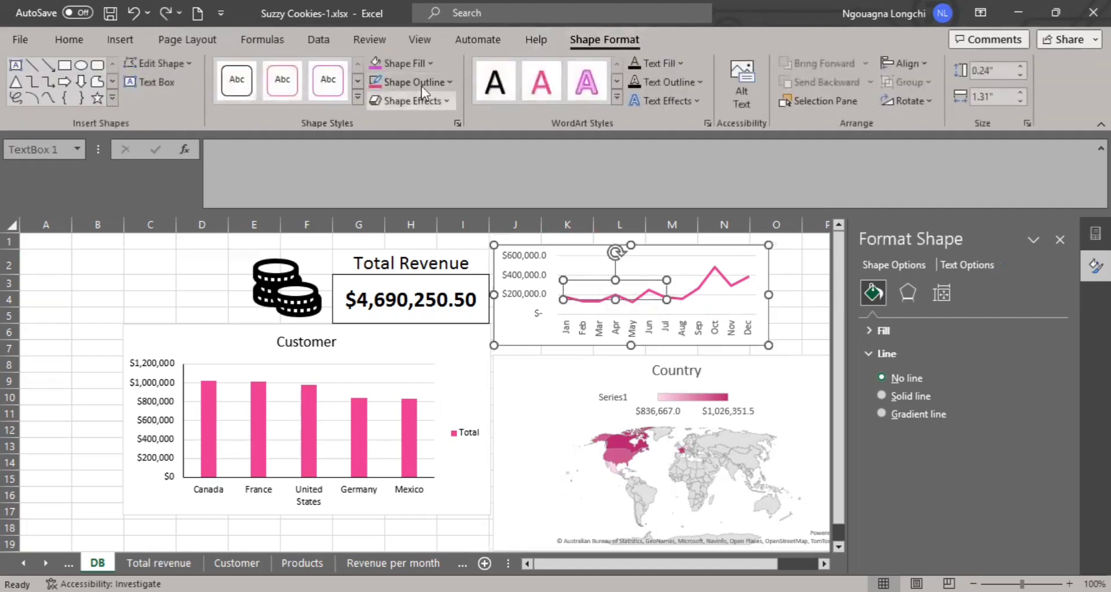
click(431, 63)
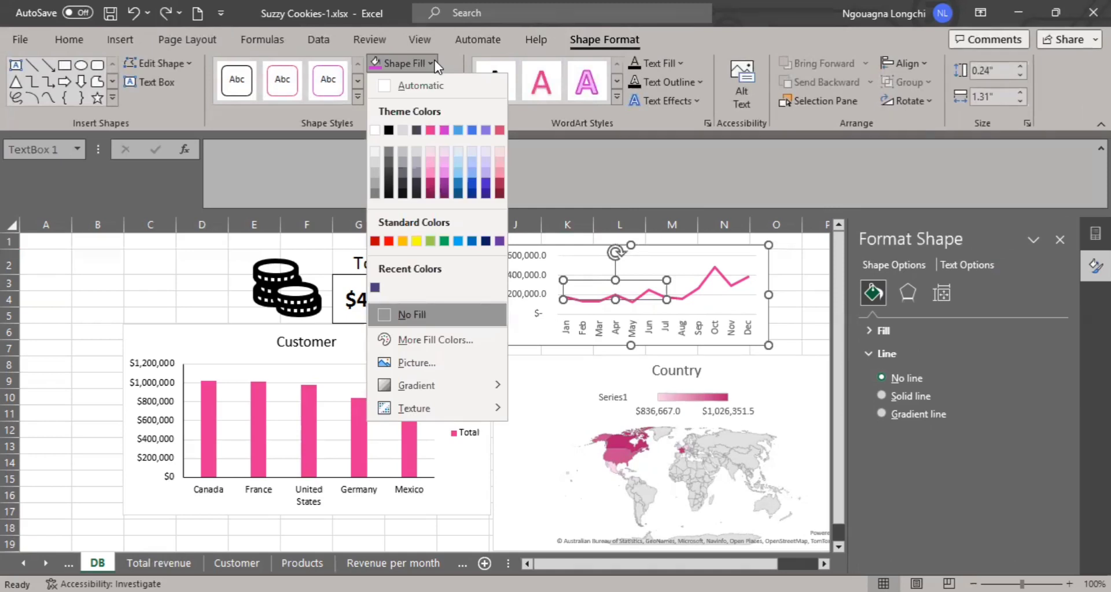
click(443, 130)
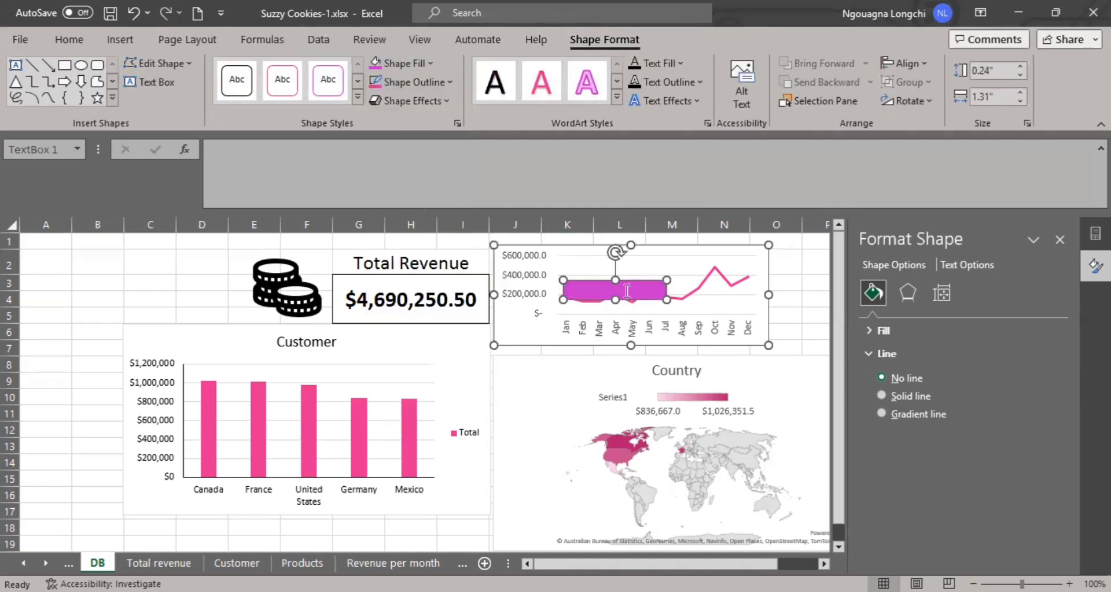
click(615, 291)
click(719, 321)
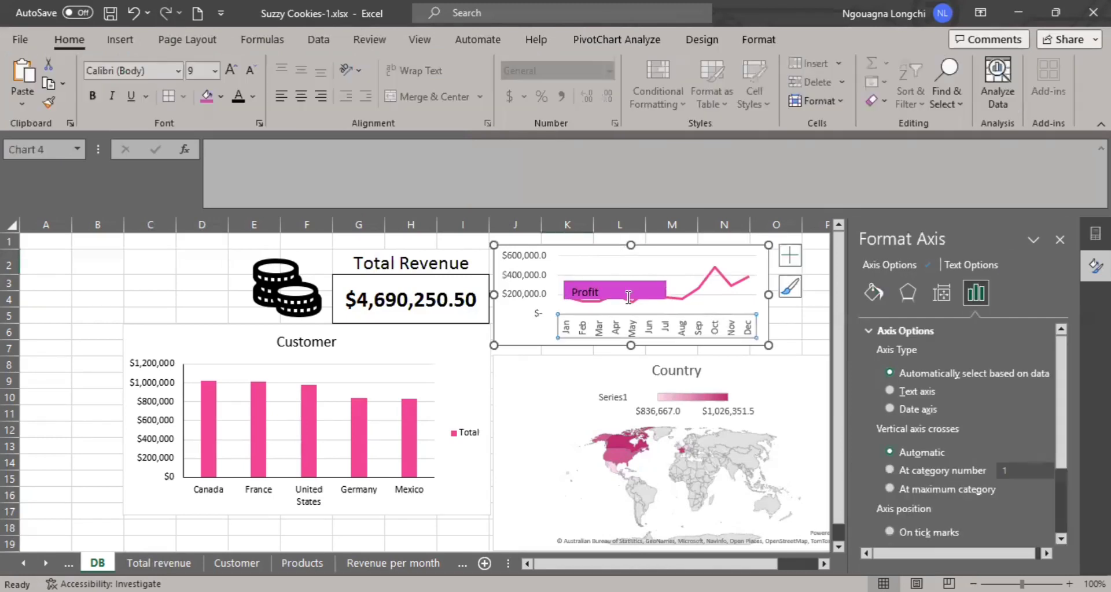
Move the Profit label to the upper edge of the profit line chart and give the chart a solid-line border.
click(631, 283)
drag(632, 281, 646, 246)
click(553, 247)
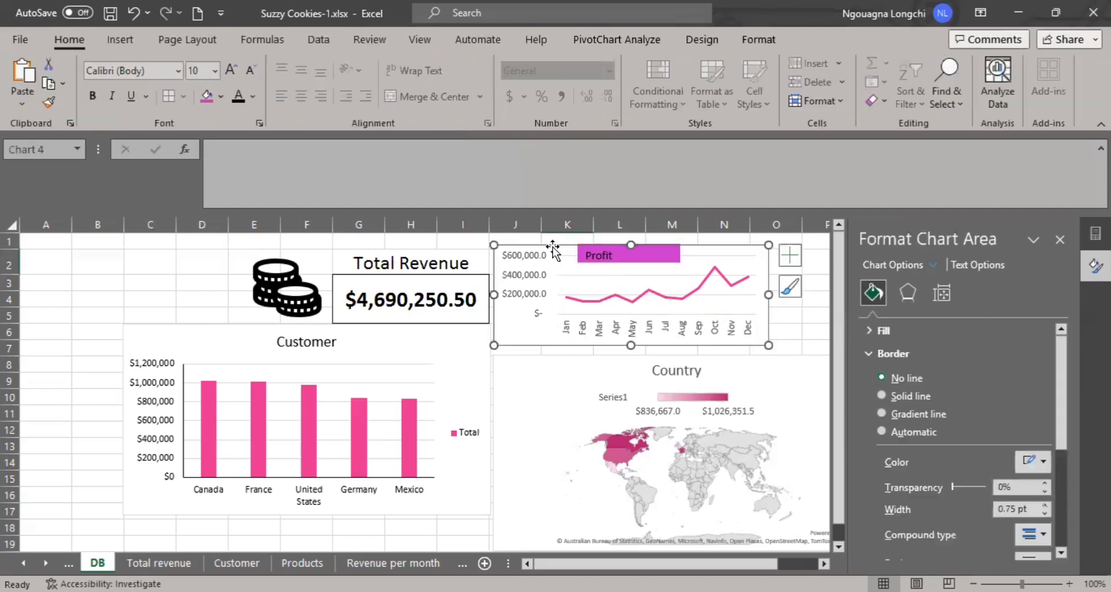
right_click(553, 247)
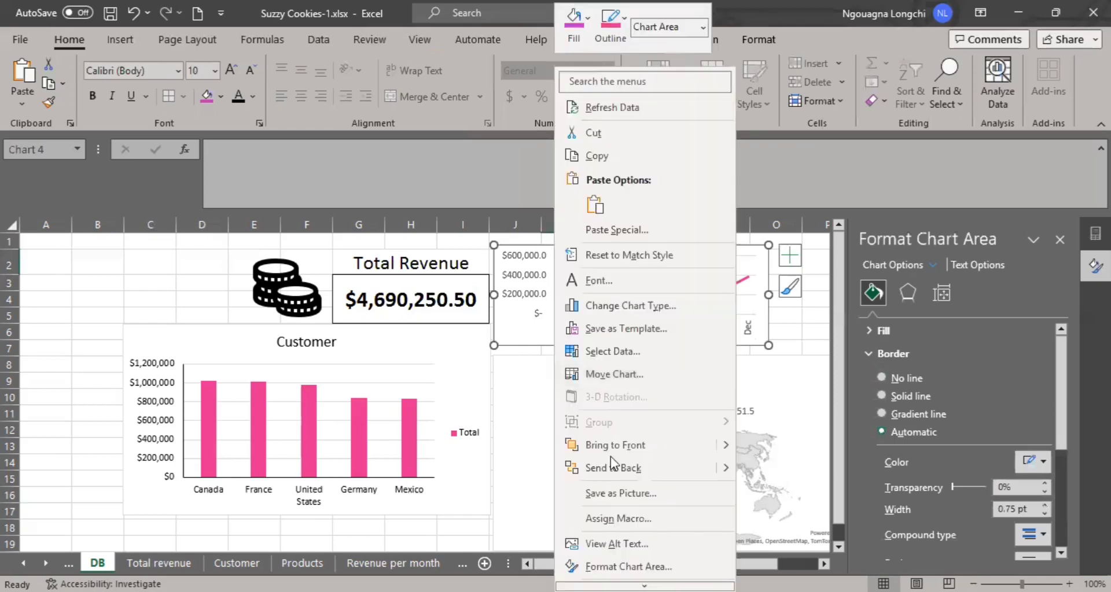
click(653, 562)
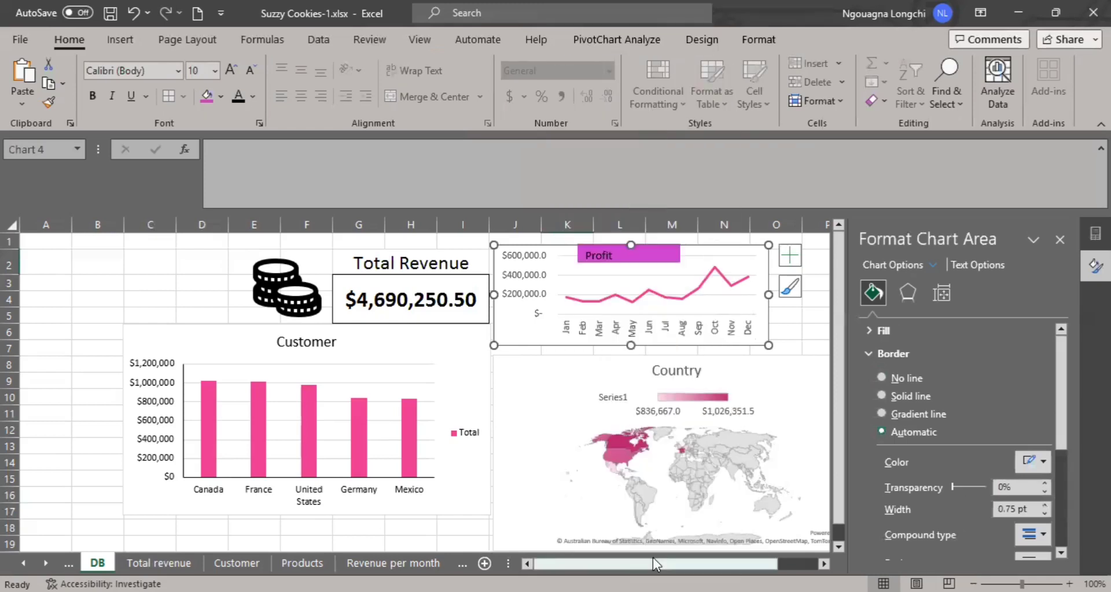
click(928, 397)
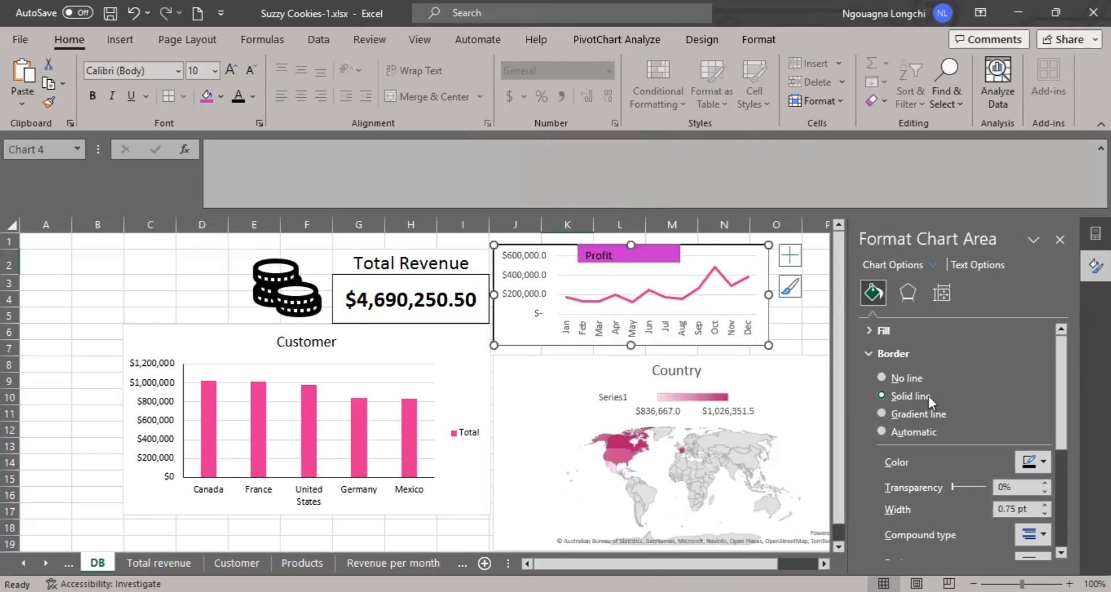
click(769, 396)
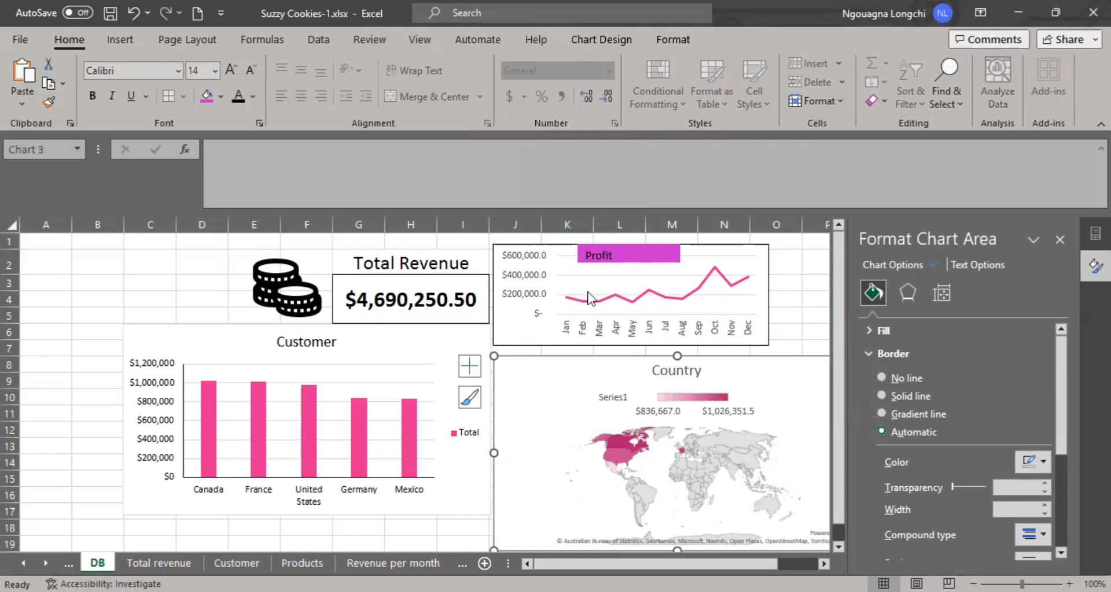
click(608, 264)
click(615, 253)
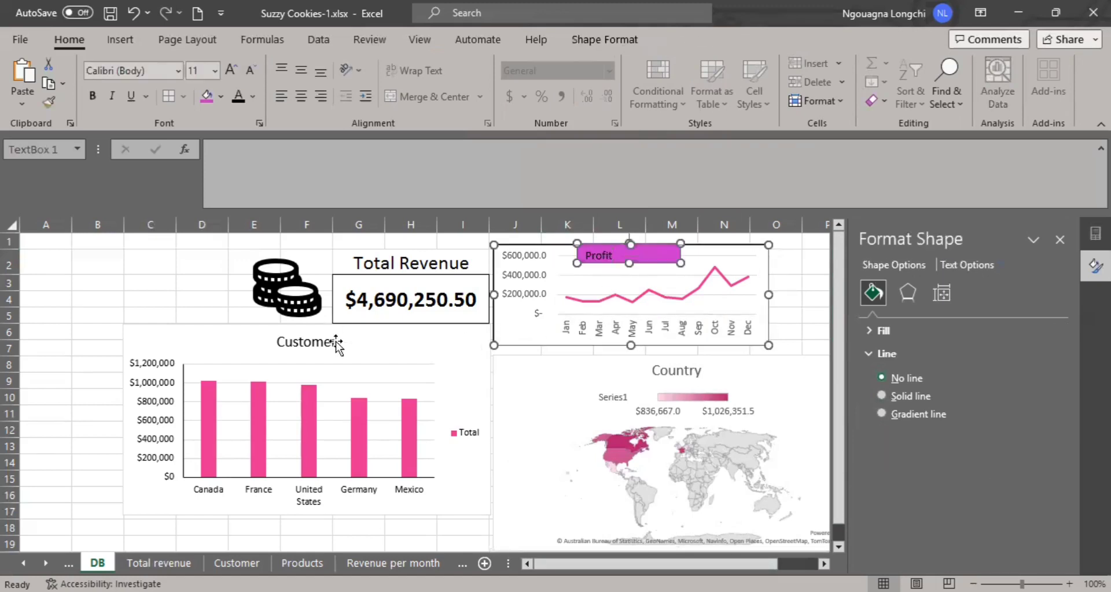
click(698, 381)
click(810, 347)
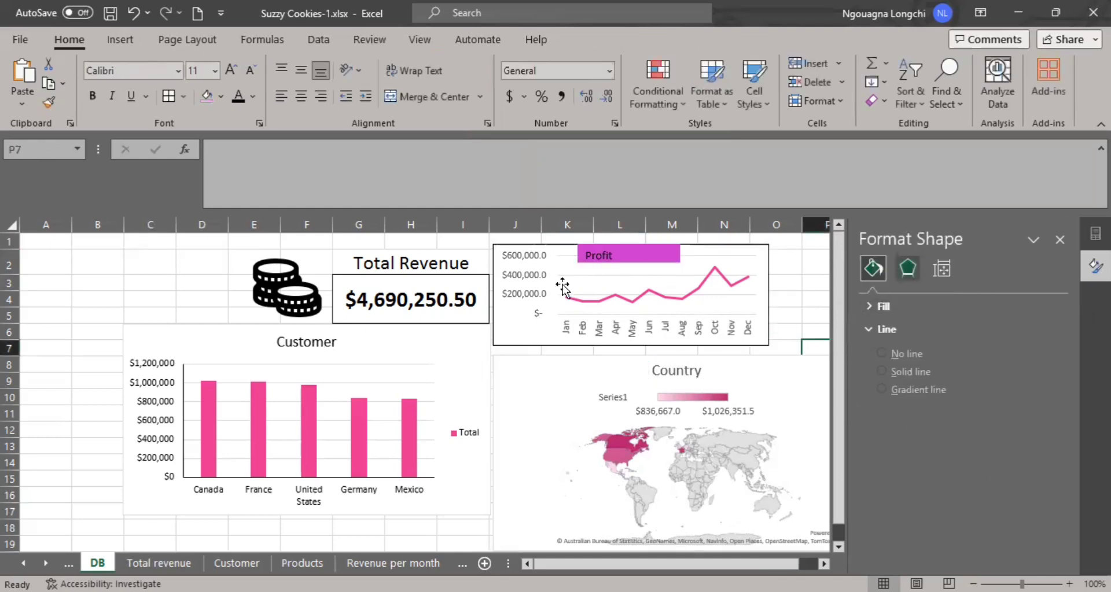
click(754, 300)
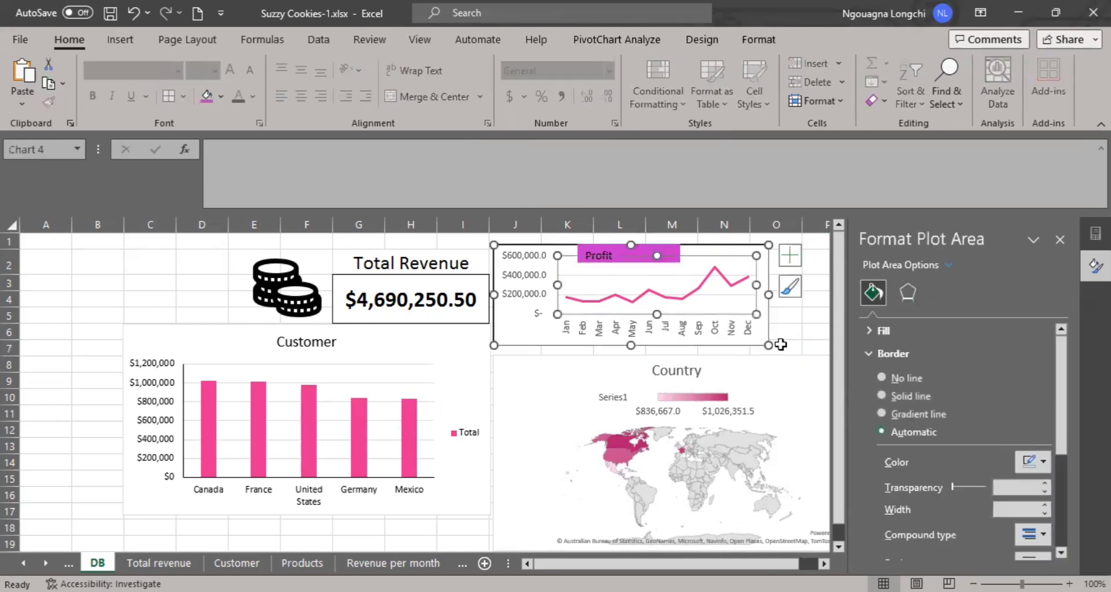
Close the formatting pane and widen the profit line chart through column P to match the Country map's width.
click(1059, 239)
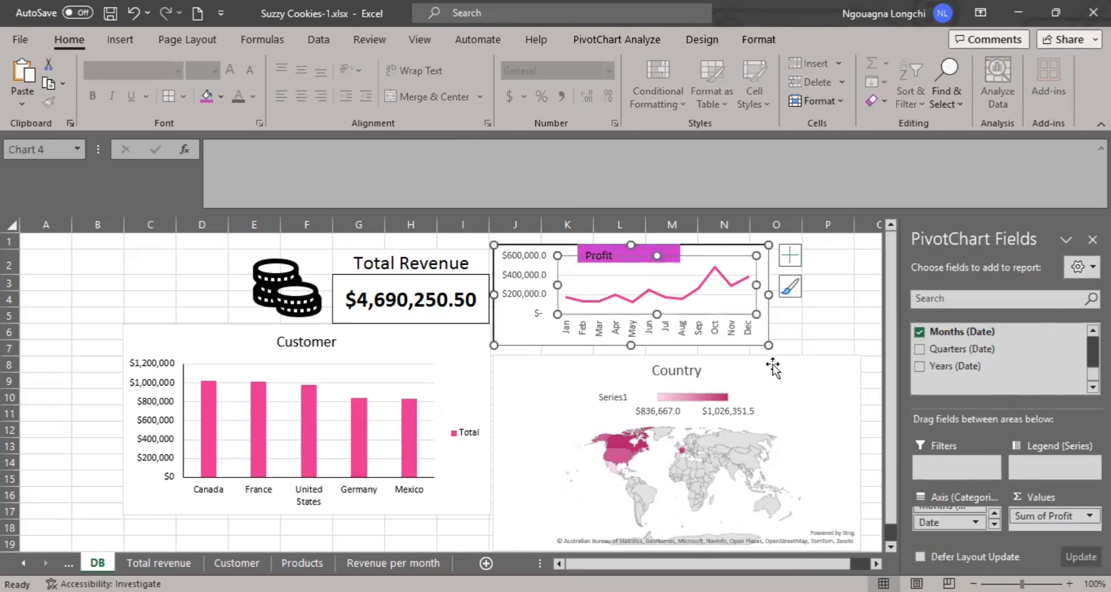
click(770, 296)
drag(768, 296, 857, 305)
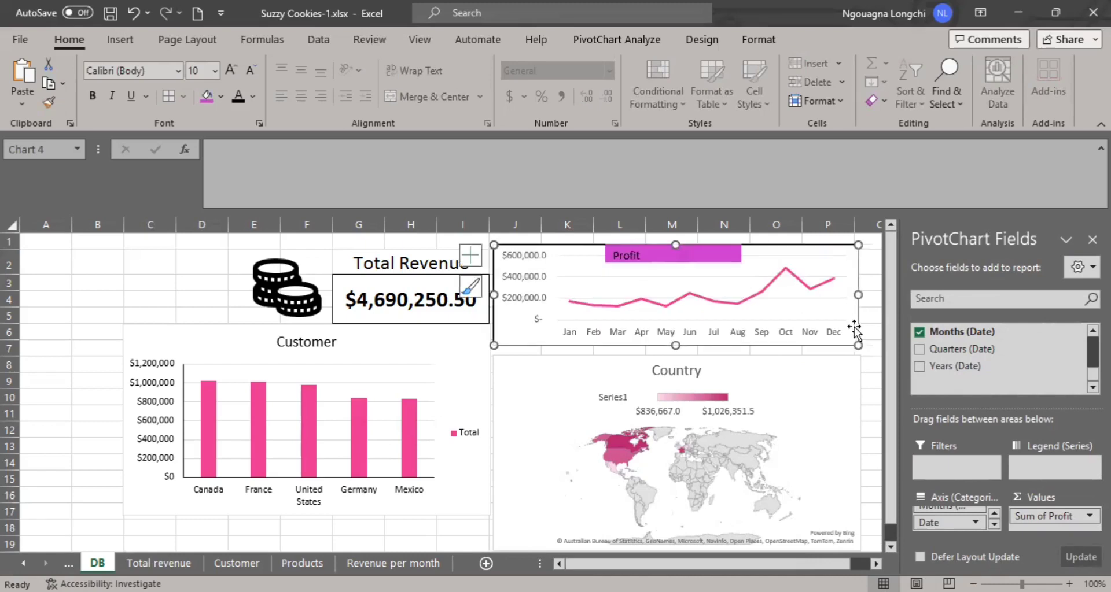
click(865, 366)
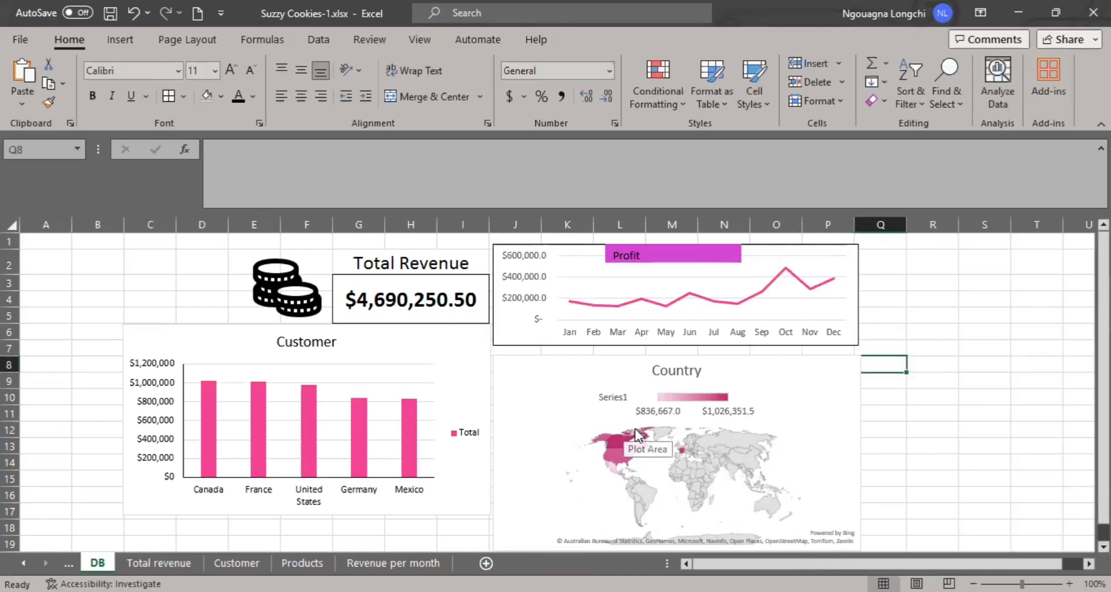
click(270, 288)
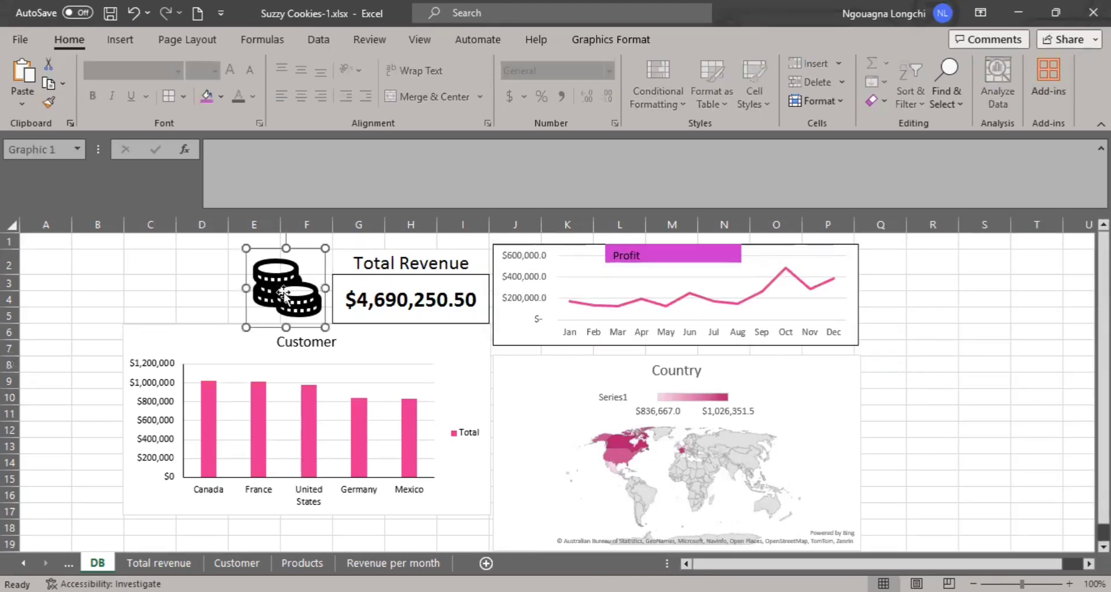
click(614, 545)
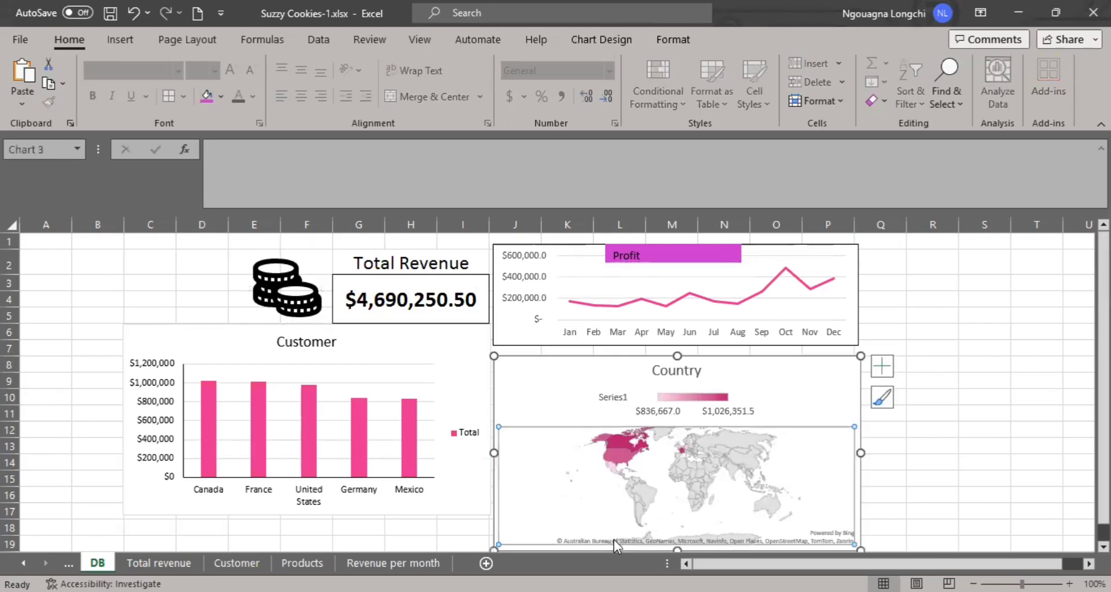
click(599, 364)
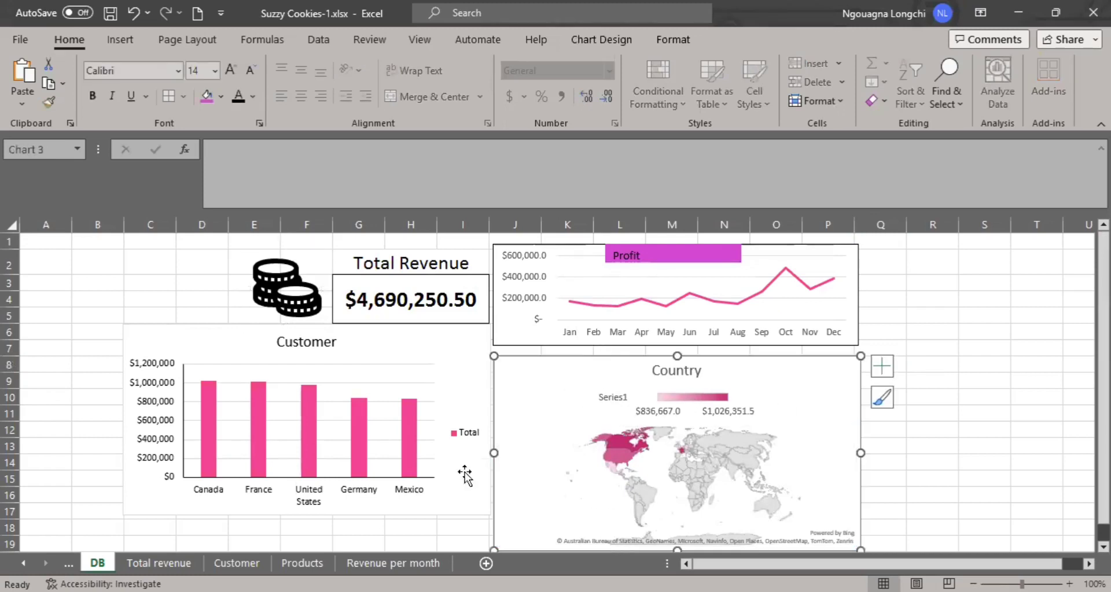
click(359, 517)
Shorten the Country map chart from below so it ends at row 17, level with the Customer chart.
click(585, 525)
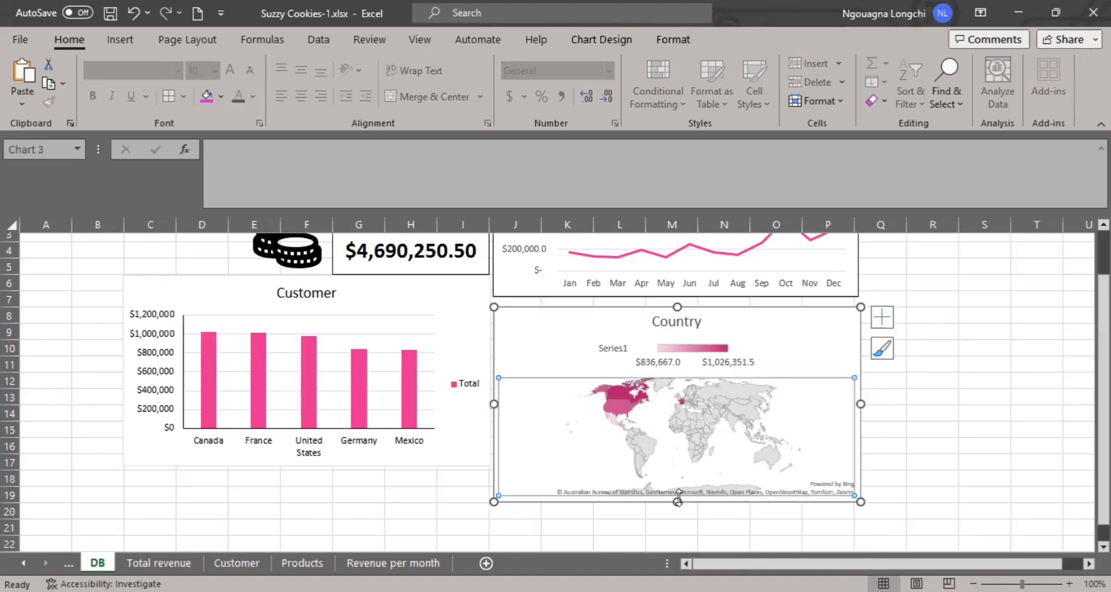
click(677, 466)
drag(678, 462, 677, 464)
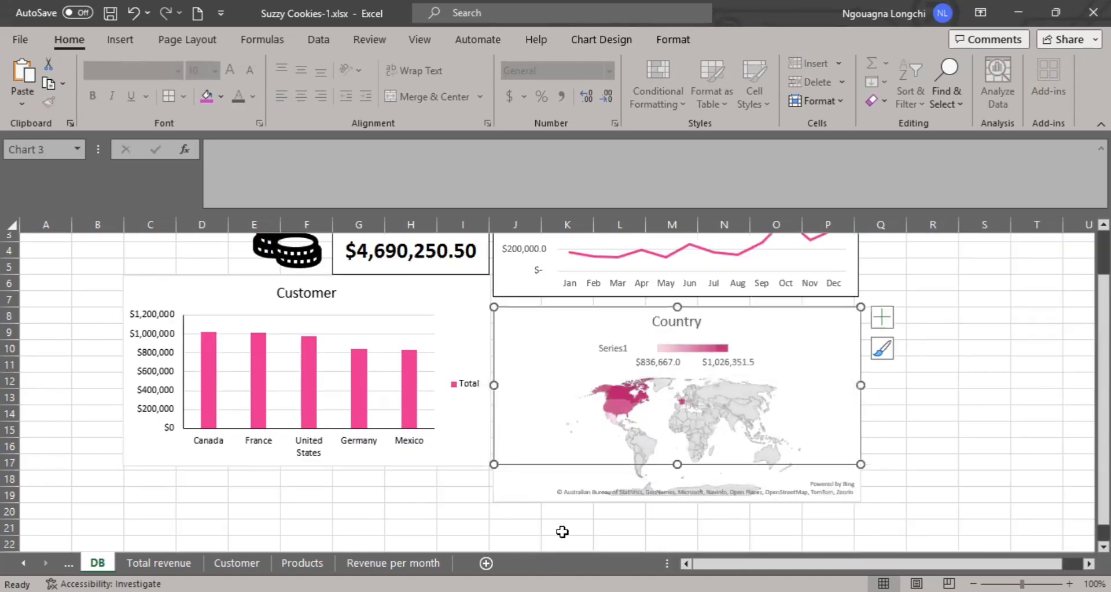
click(563, 532)
click(583, 512)
click(634, 506)
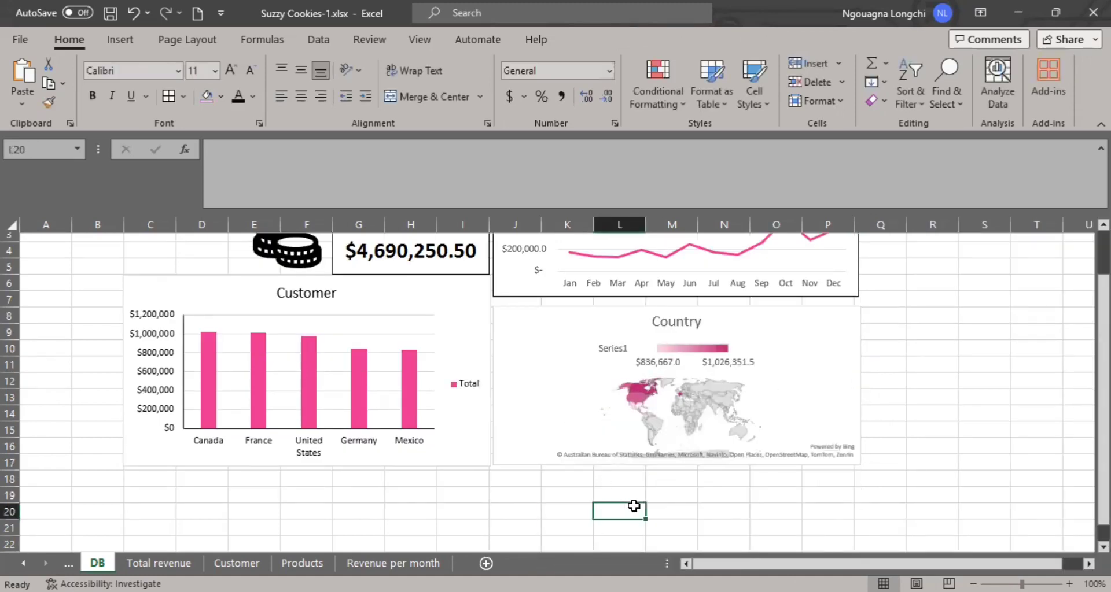
scroll(758, 506, up, 1)
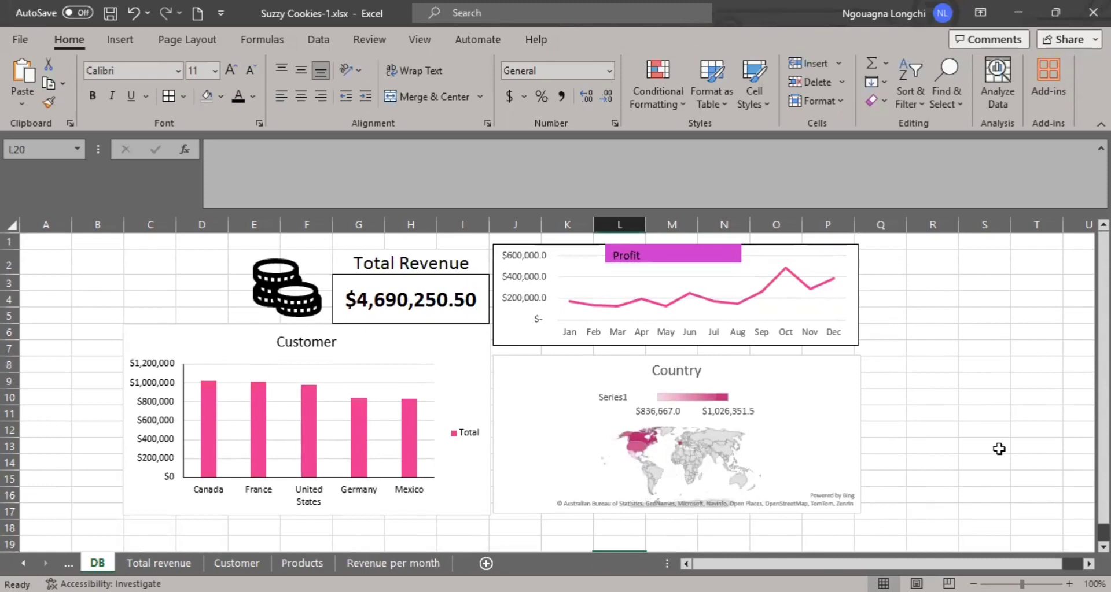
Build the pivot table on the Products sheet with Product as rows and the sum of Revenue as values.
click(313, 563)
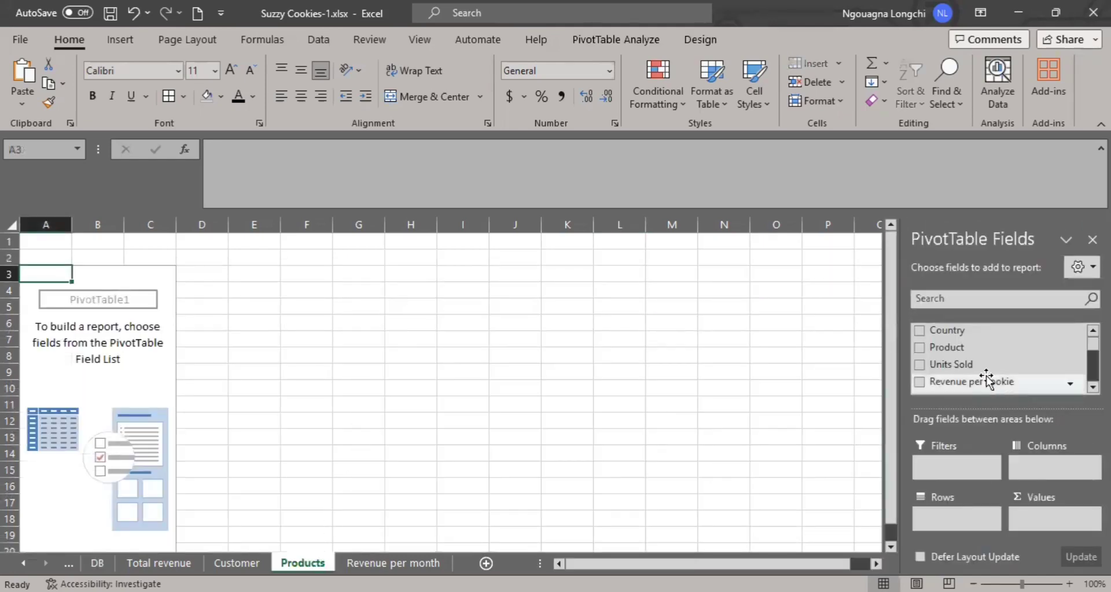
drag(945, 350, 941, 514)
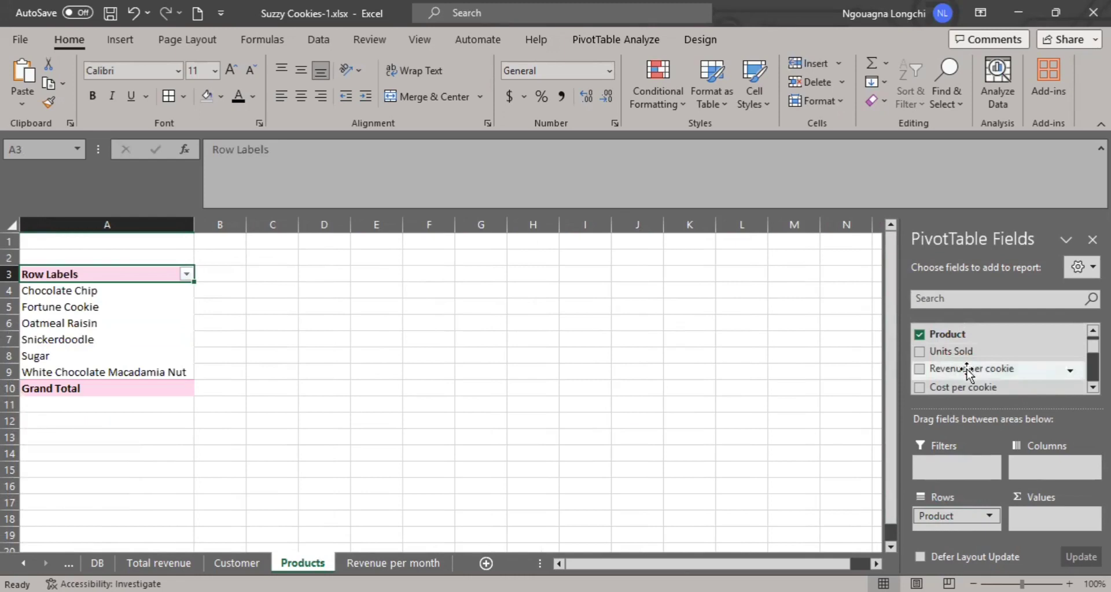
scroll(972, 373, down, 4)
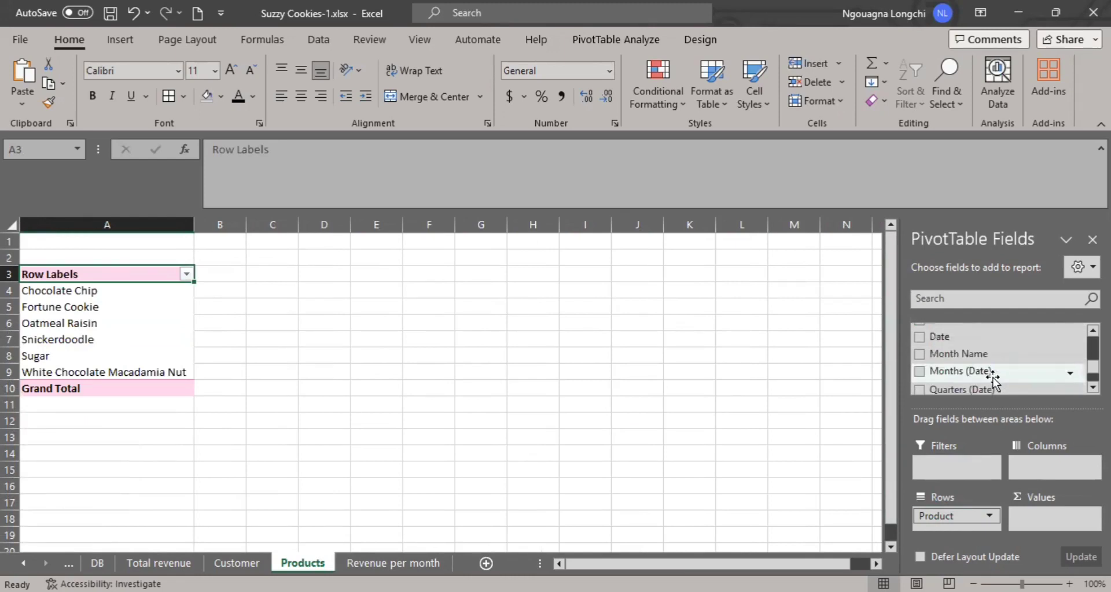
scroll(989, 373, down, 3)
drag(984, 364, 1025, 520)
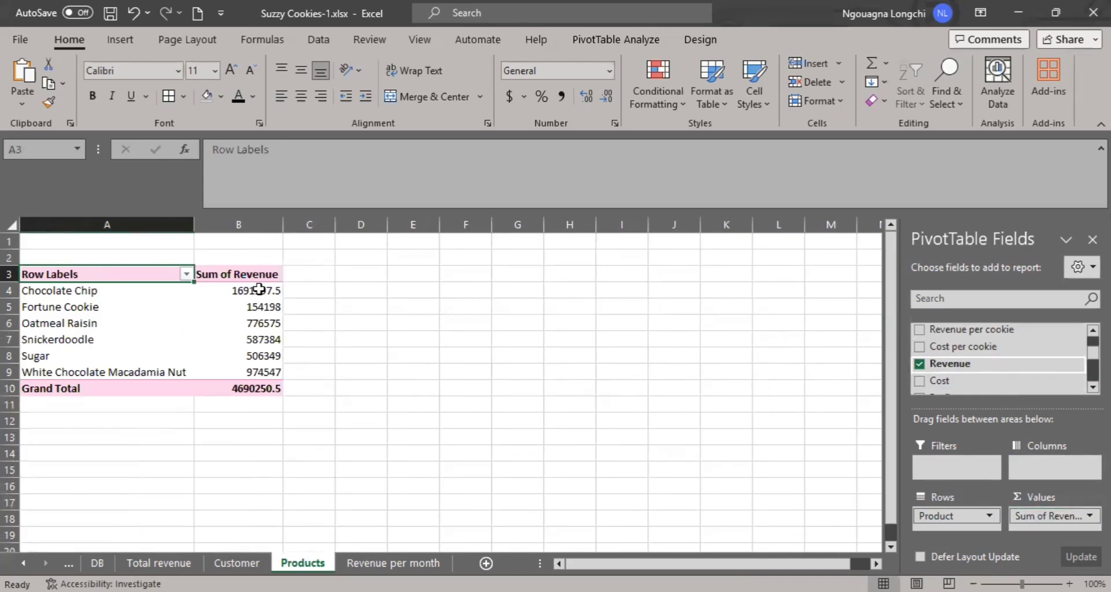
Format the product revenue values in B4:B9 as Currency.
drag(258, 290, 263, 372)
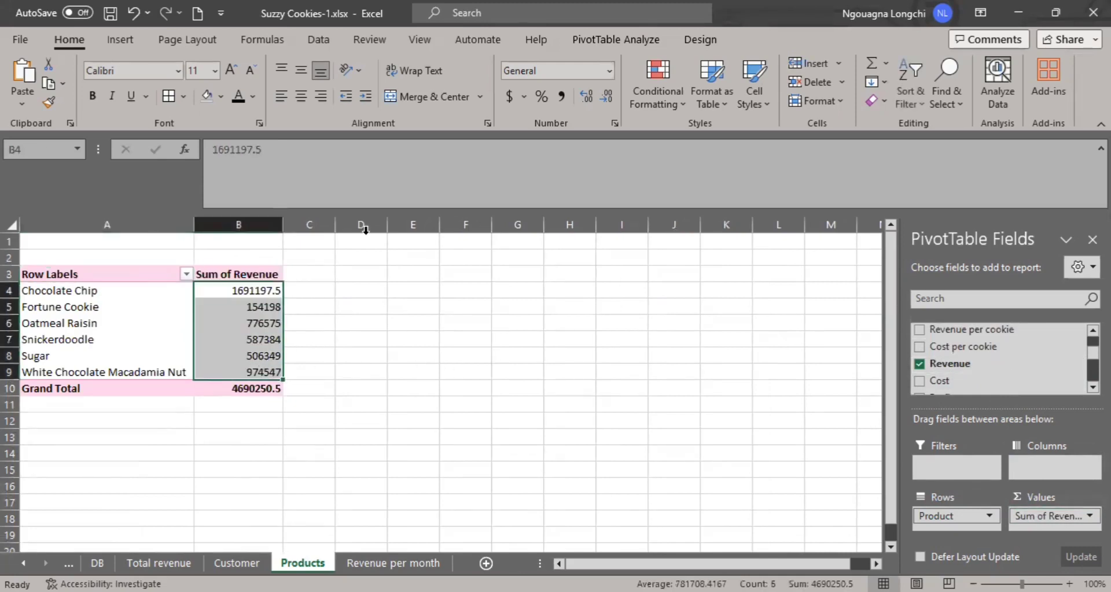
click(610, 71)
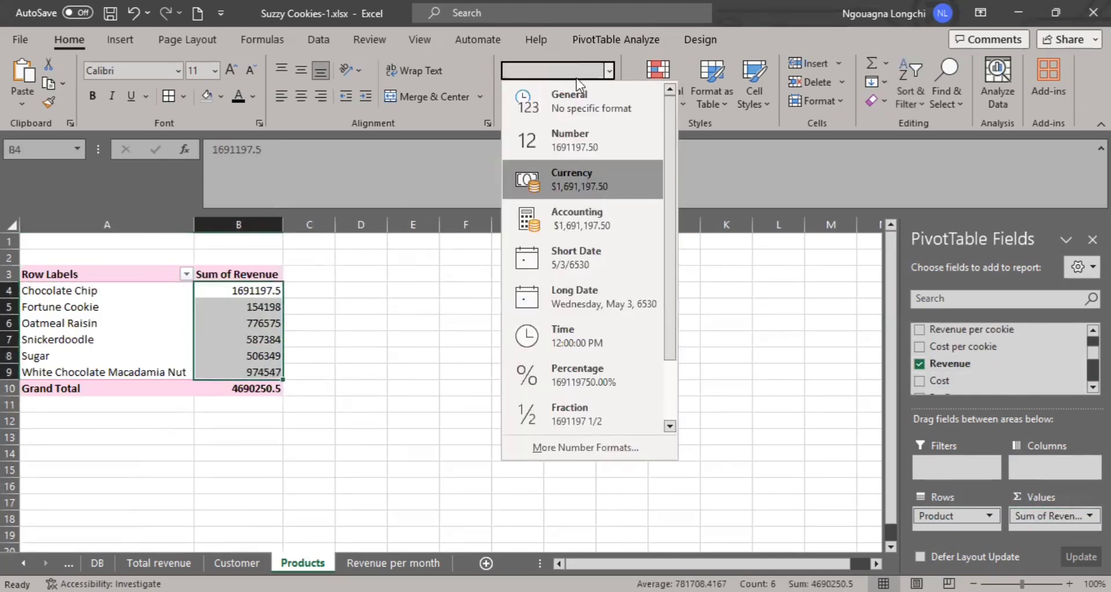
click(581, 180)
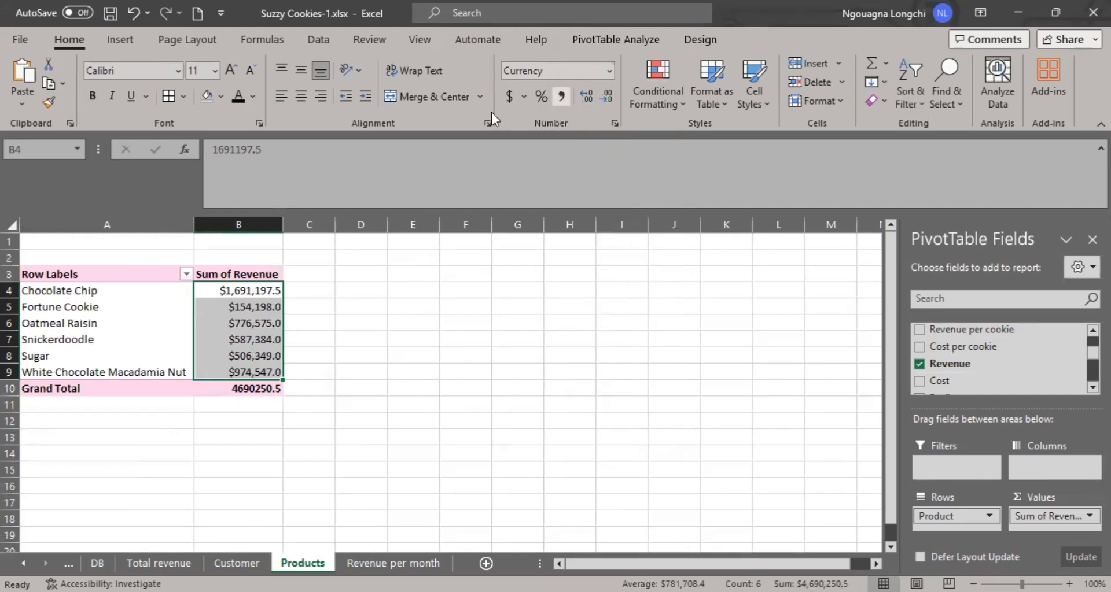
Sort the products in the pivot table by Sum of Revenue from largest to smallest.
click(220, 287)
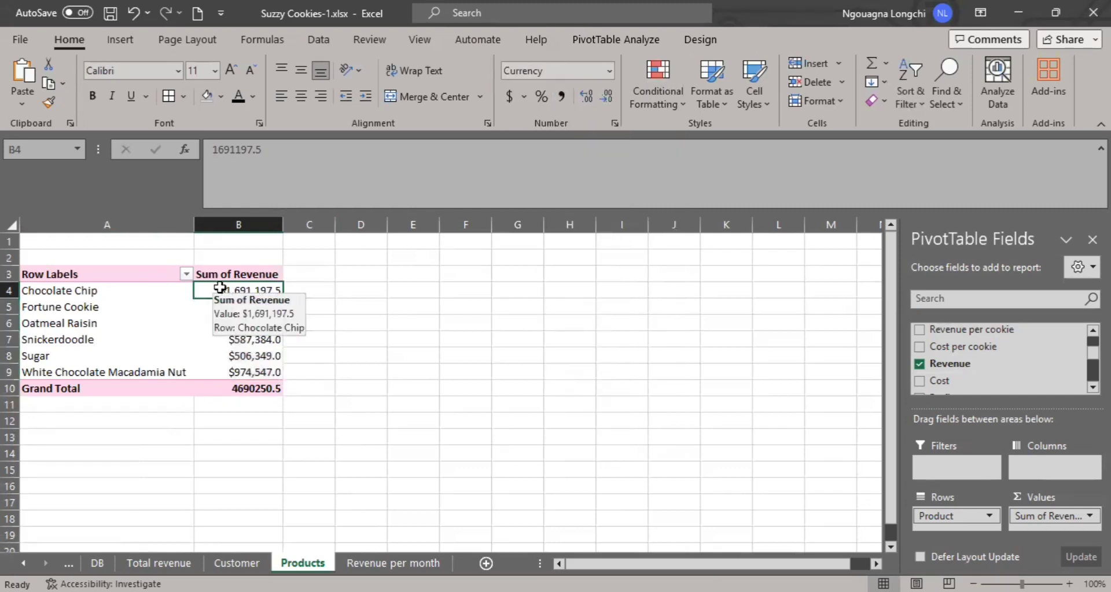
right_click(220, 291)
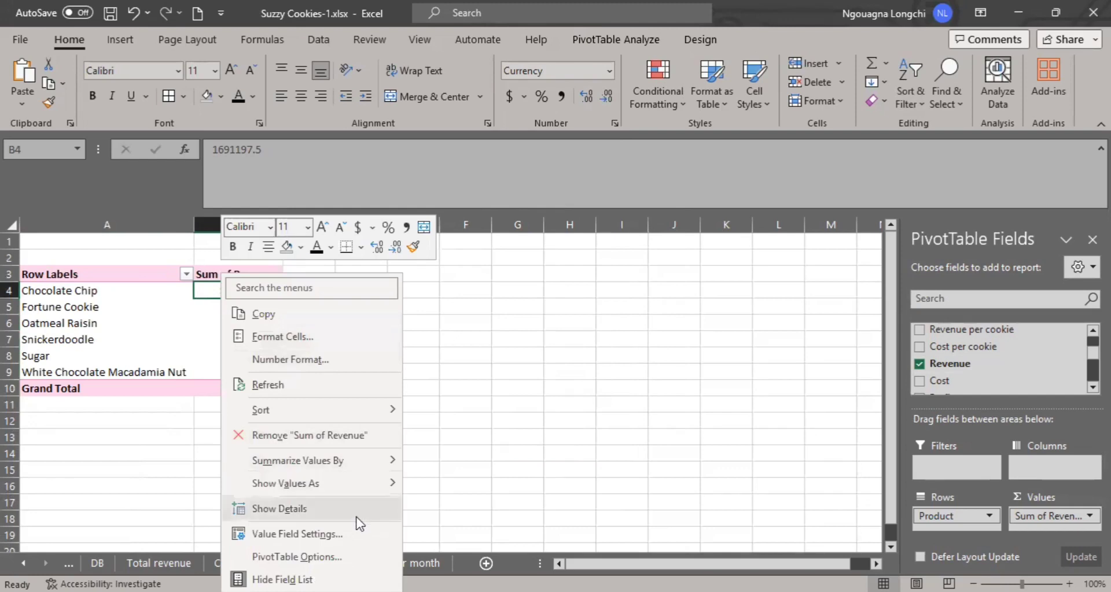
mouse_move(363, 405)
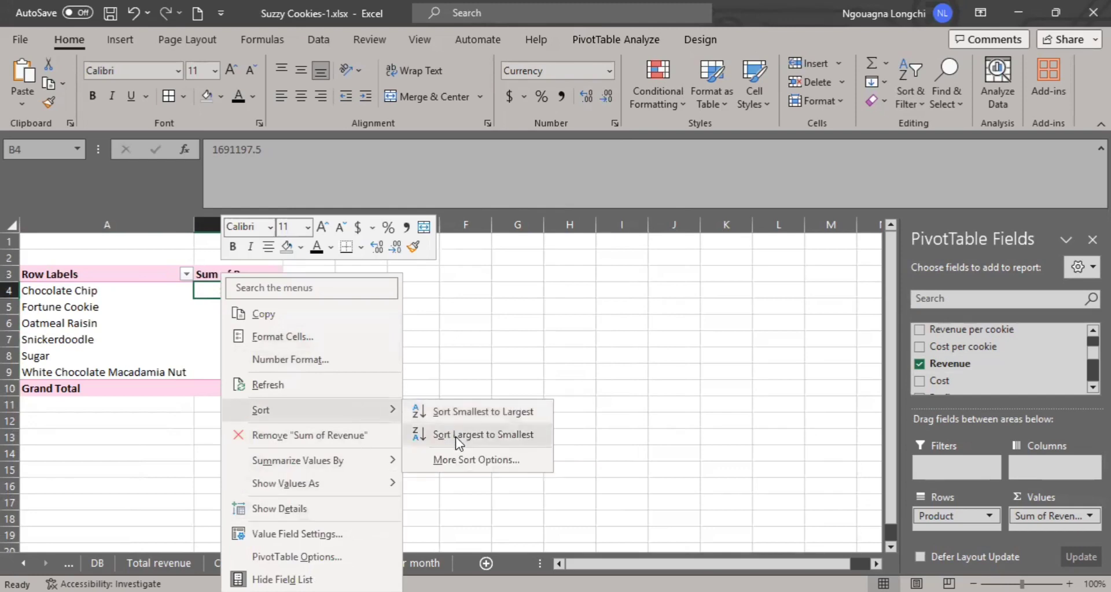
click(455, 437)
click(358, 377)
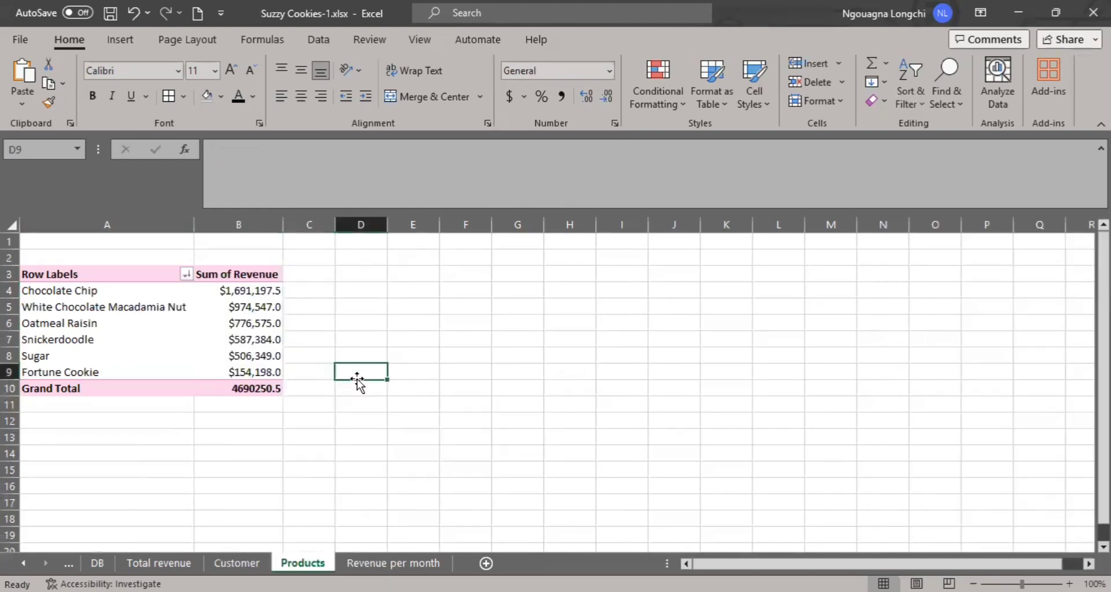
click(165, 307)
click(463, 405)
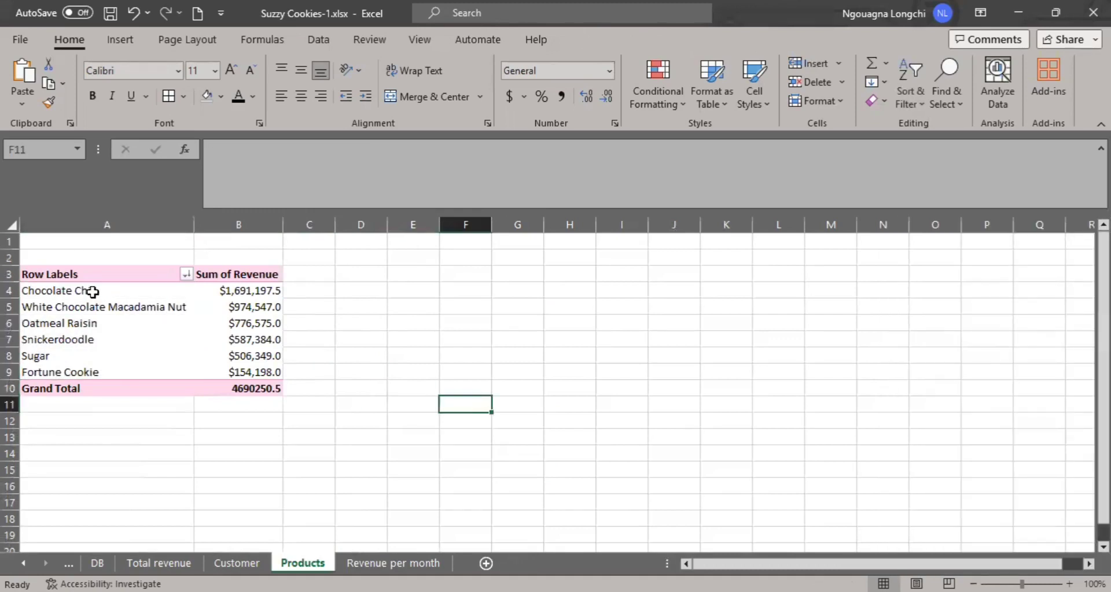
Insert a clustered column PivotChart from the product revenue data in A4:B9.
drag(93, 292, 266, 374)
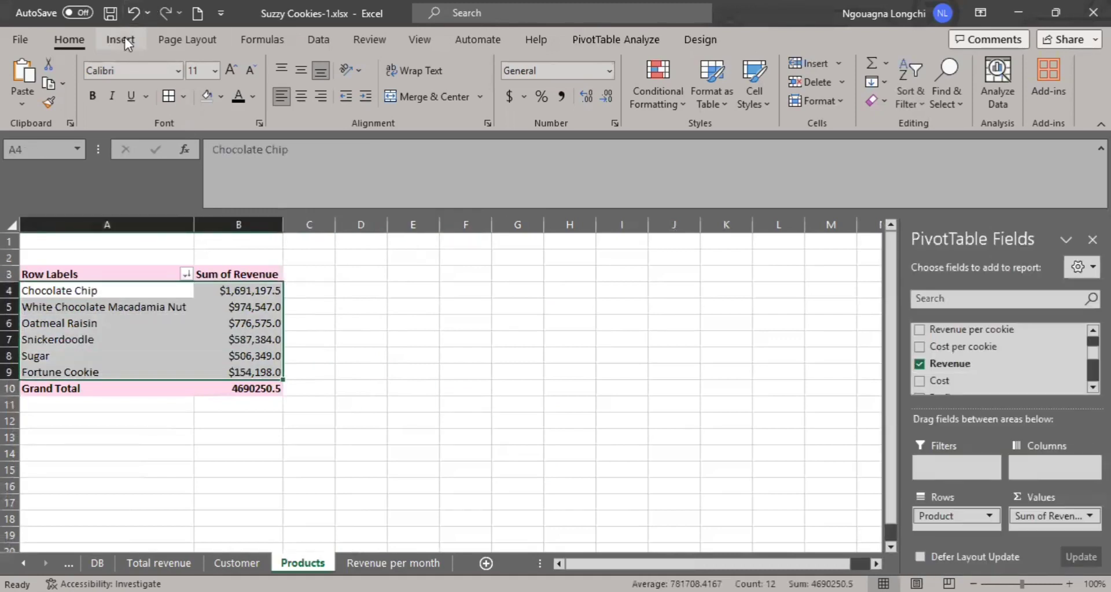
click(614, 39)
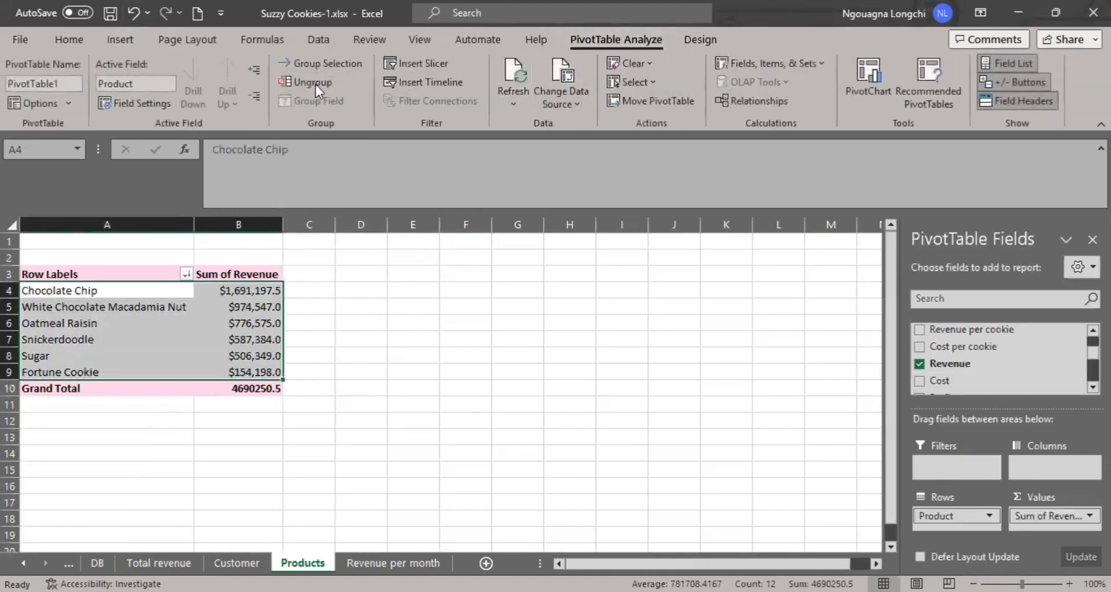
click(868, 90)
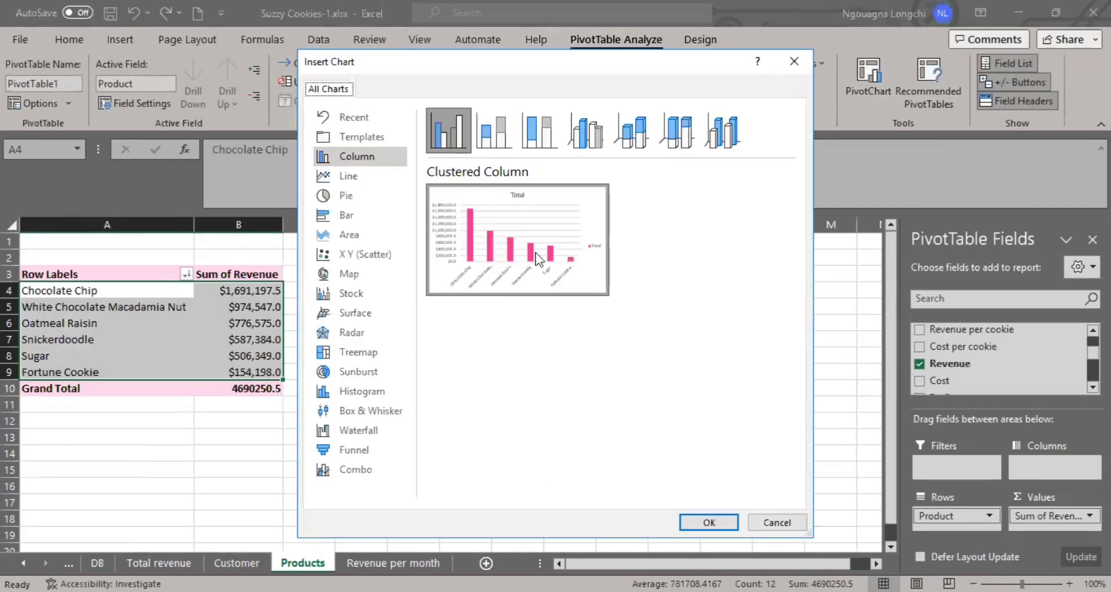
click(708, 522)
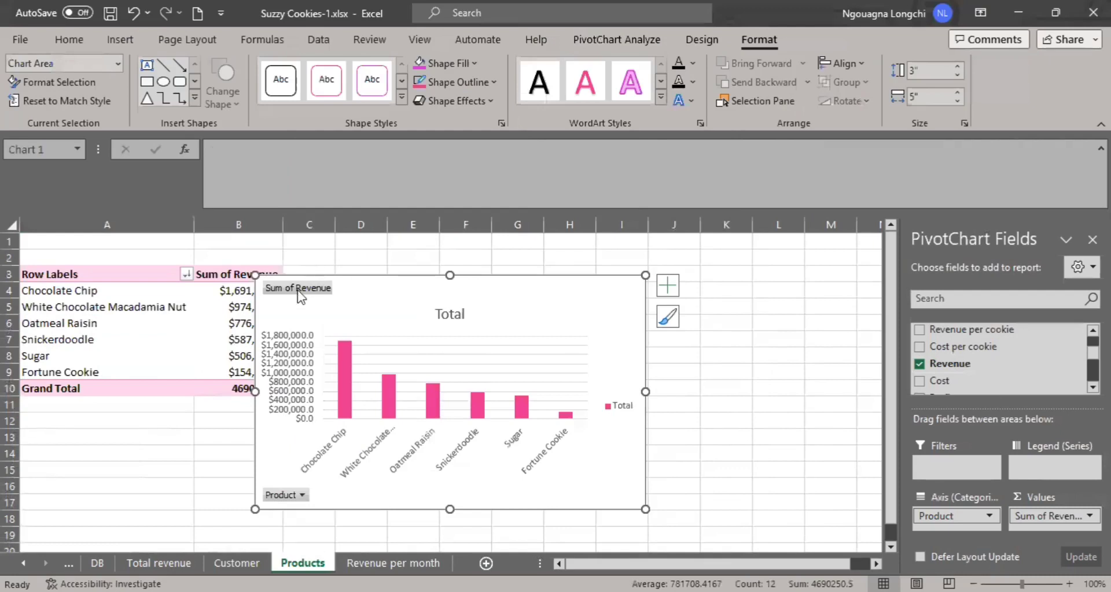
Hide all field buttons on the product revenue chart and title it "Revenue by product".
right_click(300, 295)
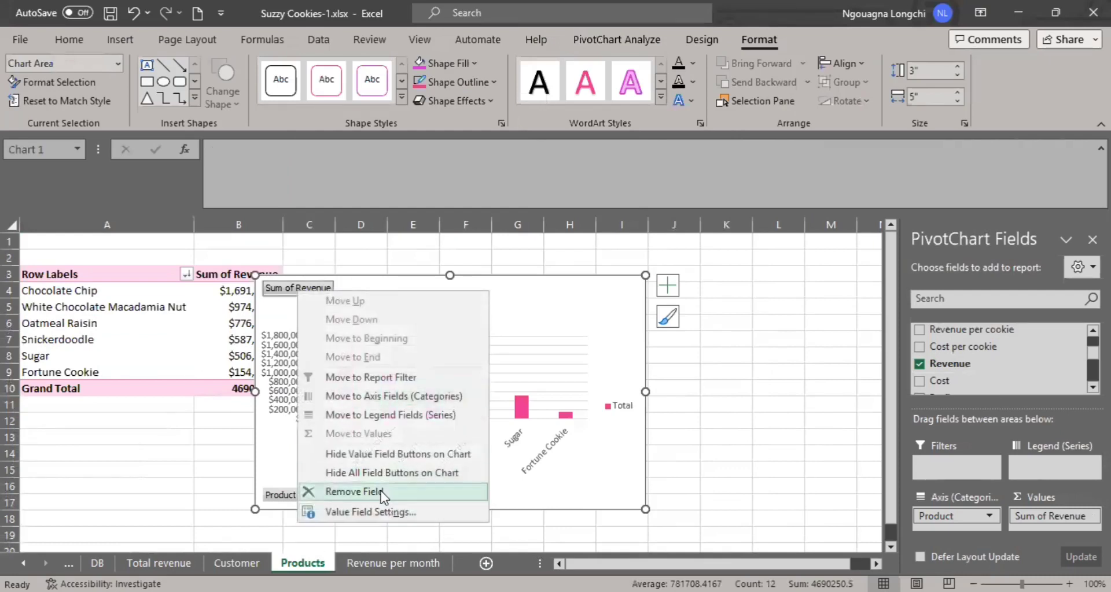
click(382, 474)
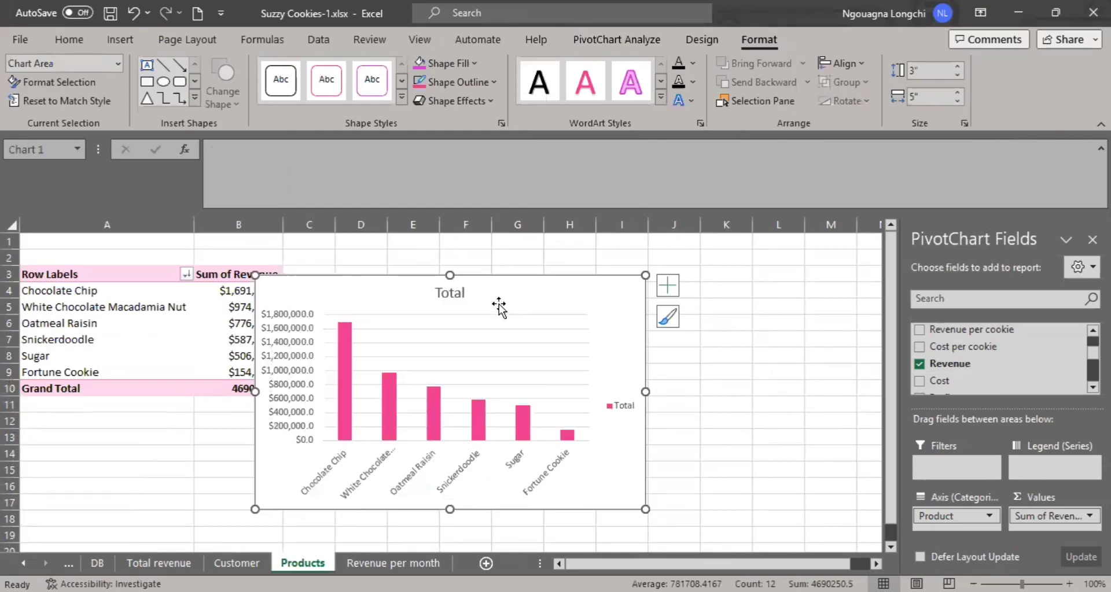
double_click(450, 292)
click(447, 291)
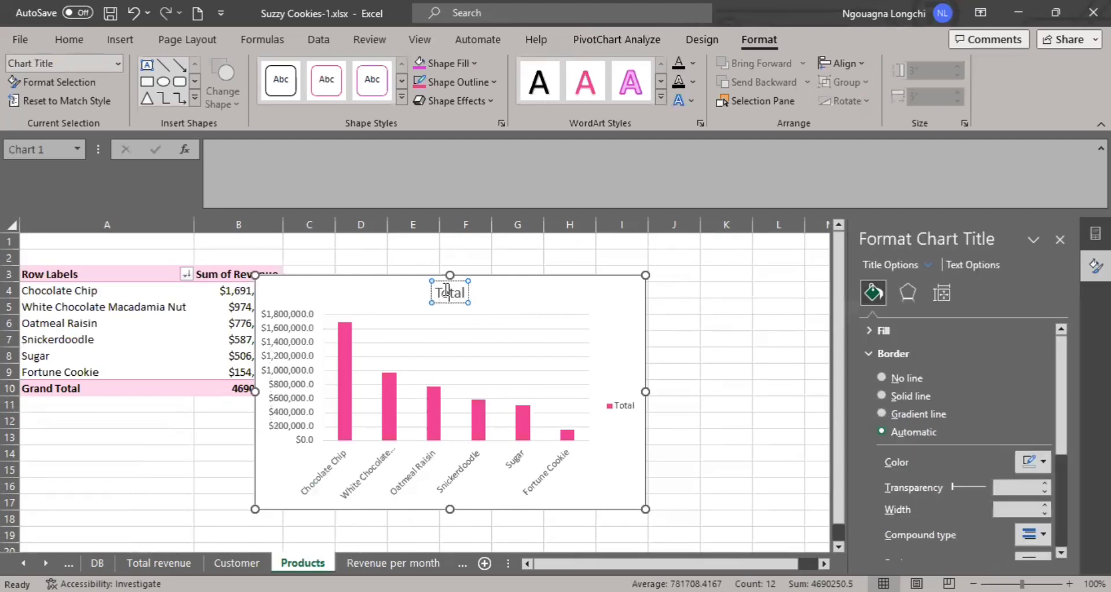
double_click(445, 291)
text(Rev)
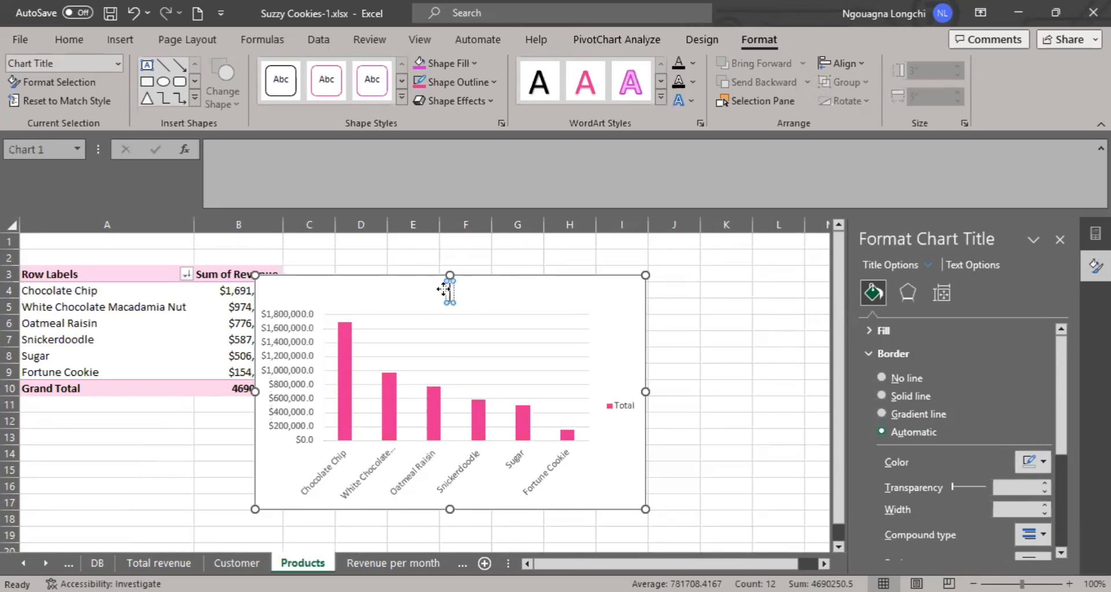
text(enue)
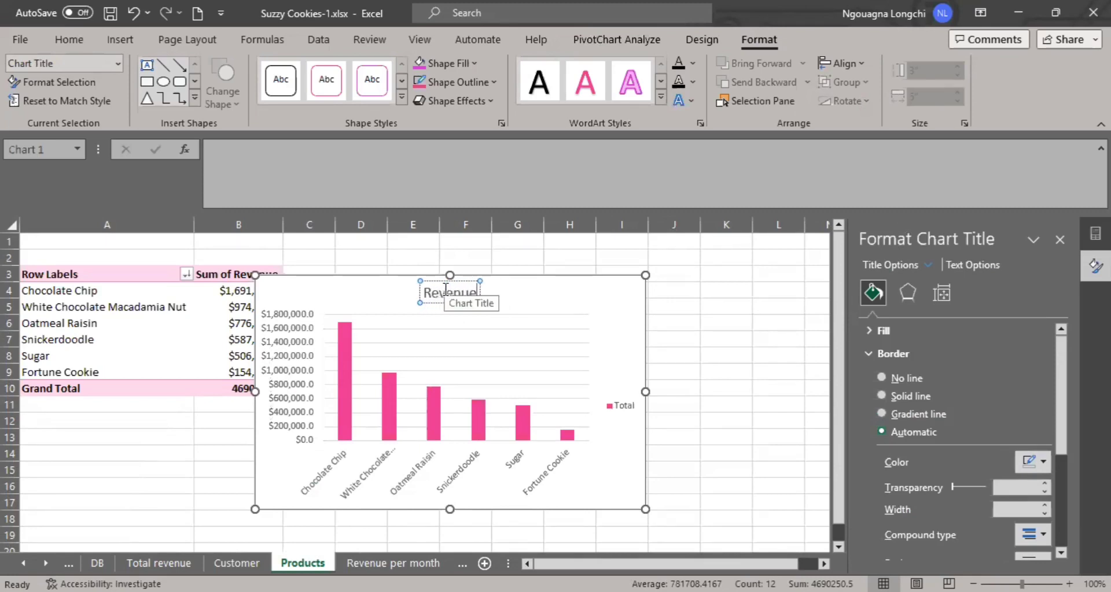
text( by product)
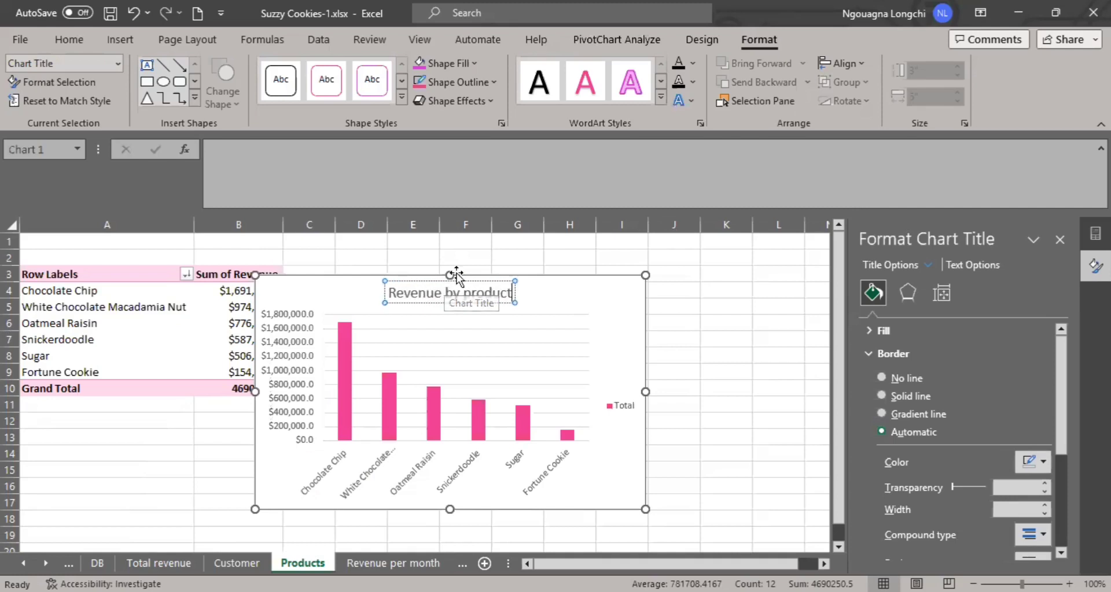
click(721, 354)
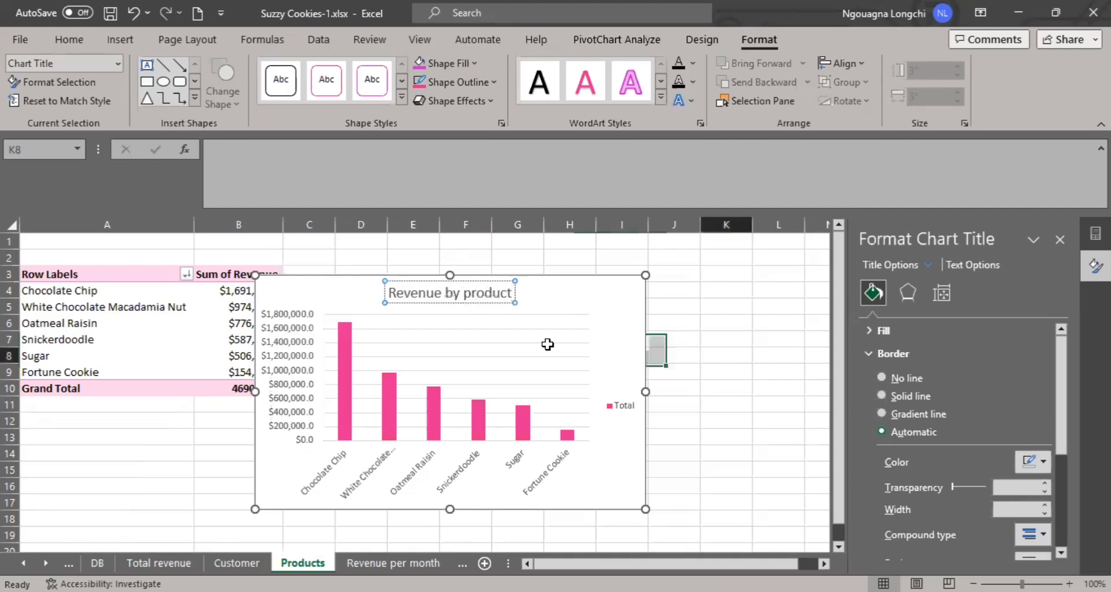
Copy the Revenue by product chart and paste it onto the DB sheet.
click(526, 278)
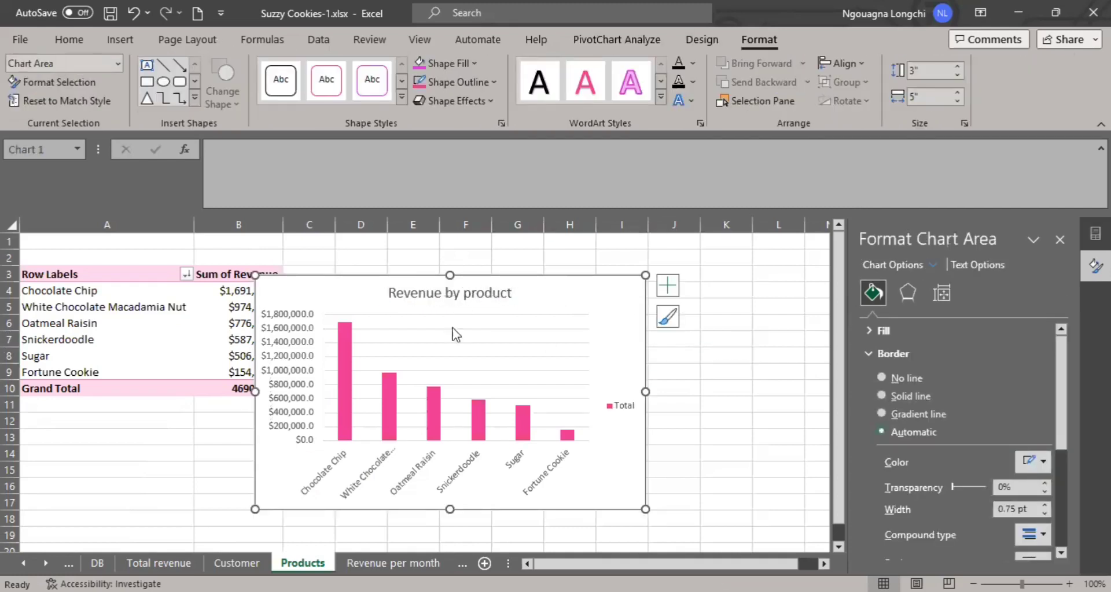
click(98, 563)
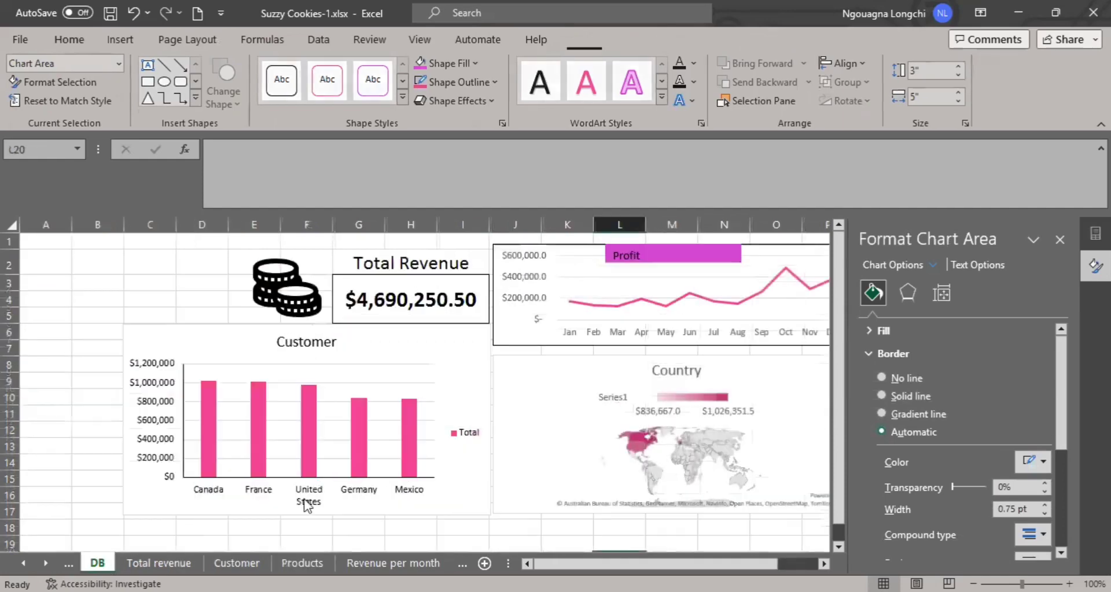
click(1059, 240)
key(ctrl+v)
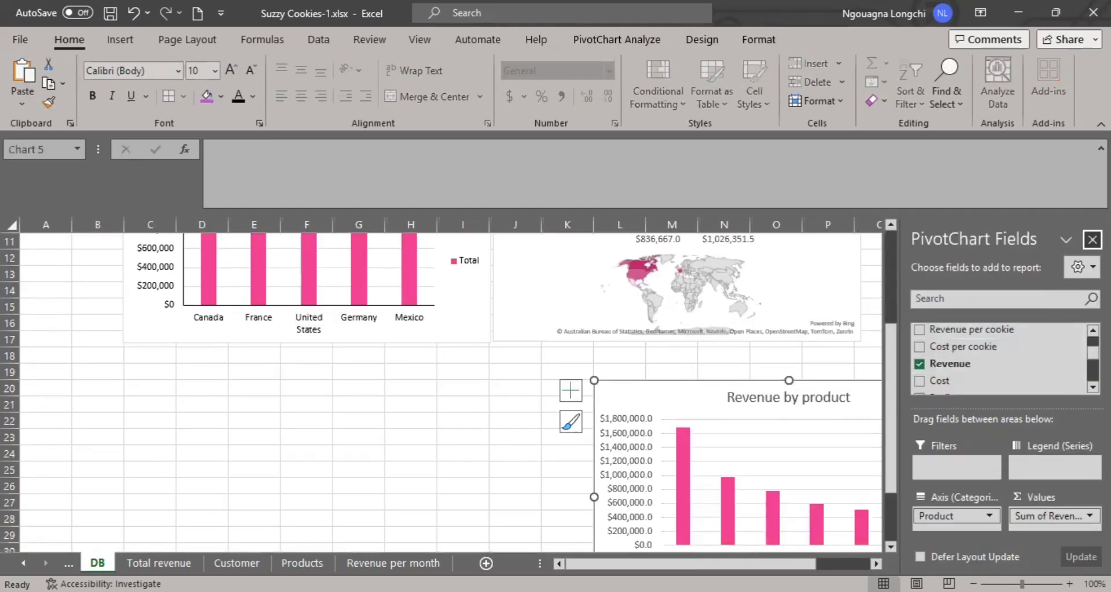
click(1092, 238)
Remove the pasted chart below the Country map and paste the Revenue by product chart again beside the Profit chart, starting in column Q.
drag(824, 386, 1018, 228)
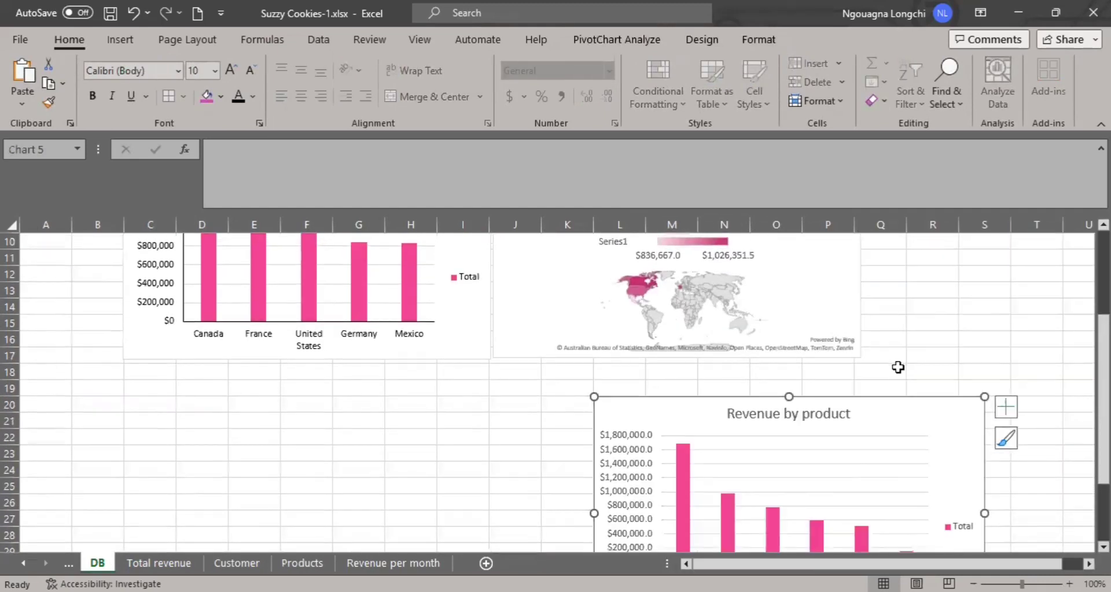
scroll(897, 367, up, 3)
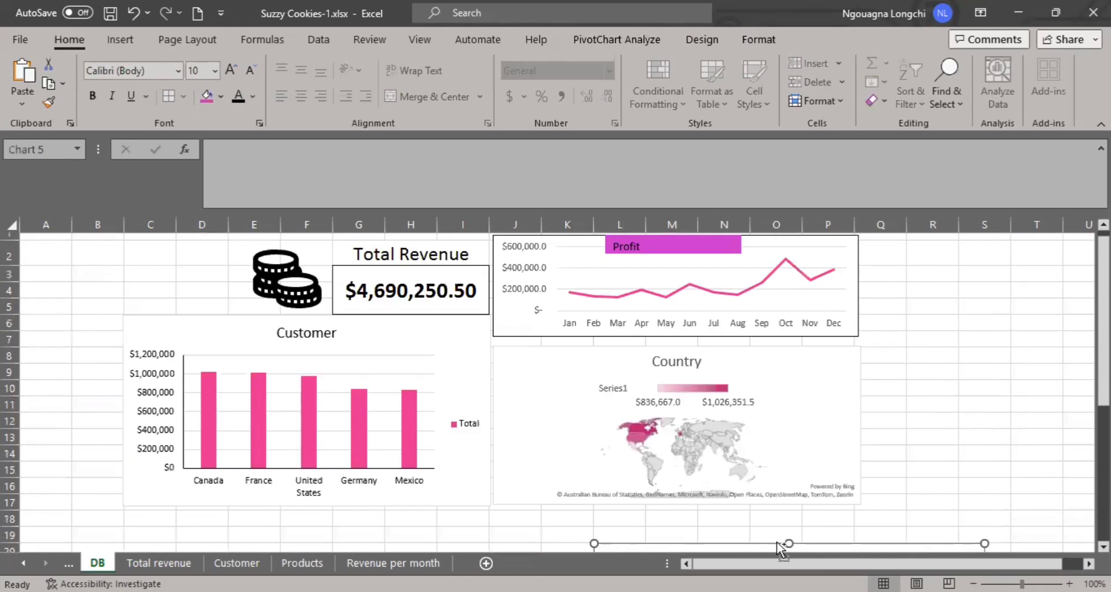
key(Escape)
click(910, 246)
key(ctrl+v)
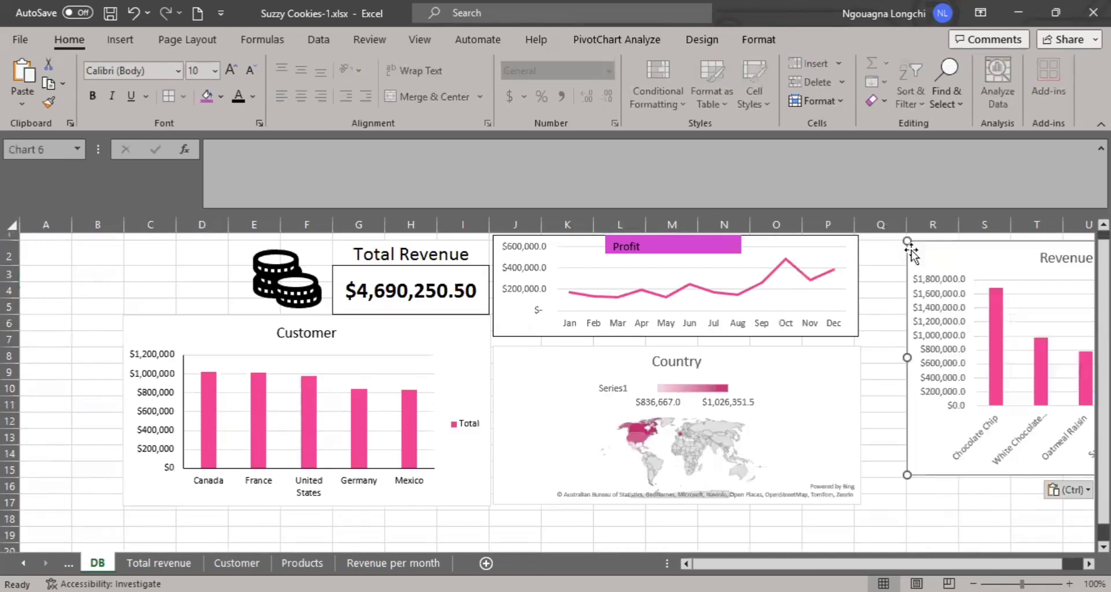
drag(976, 268, 938, 251)
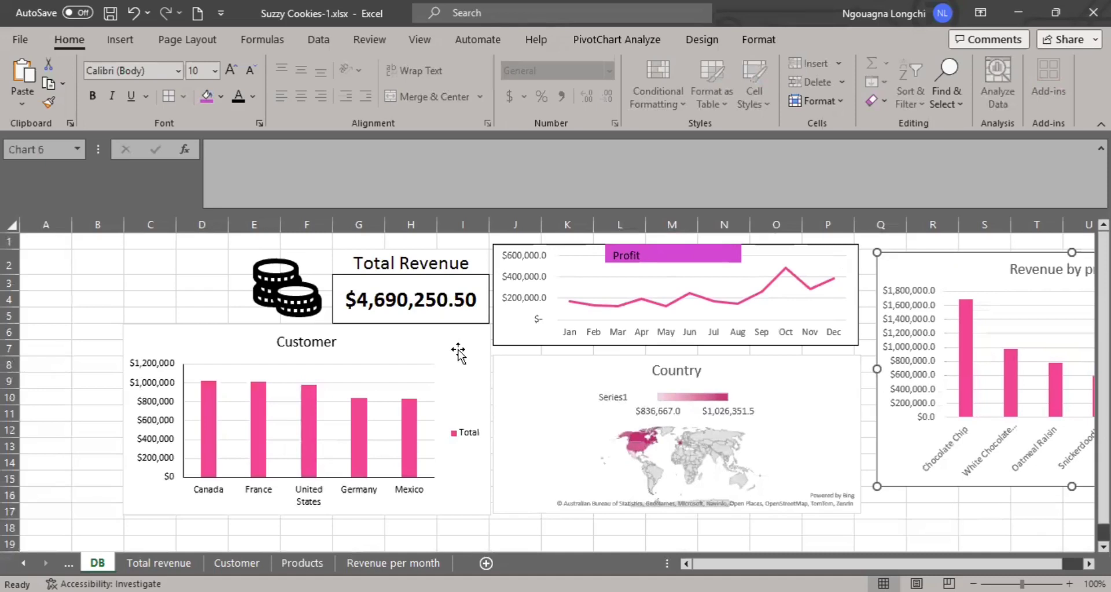
Apply a solid line border to the Customer chart and to the Country map chart.
click(250, 328)
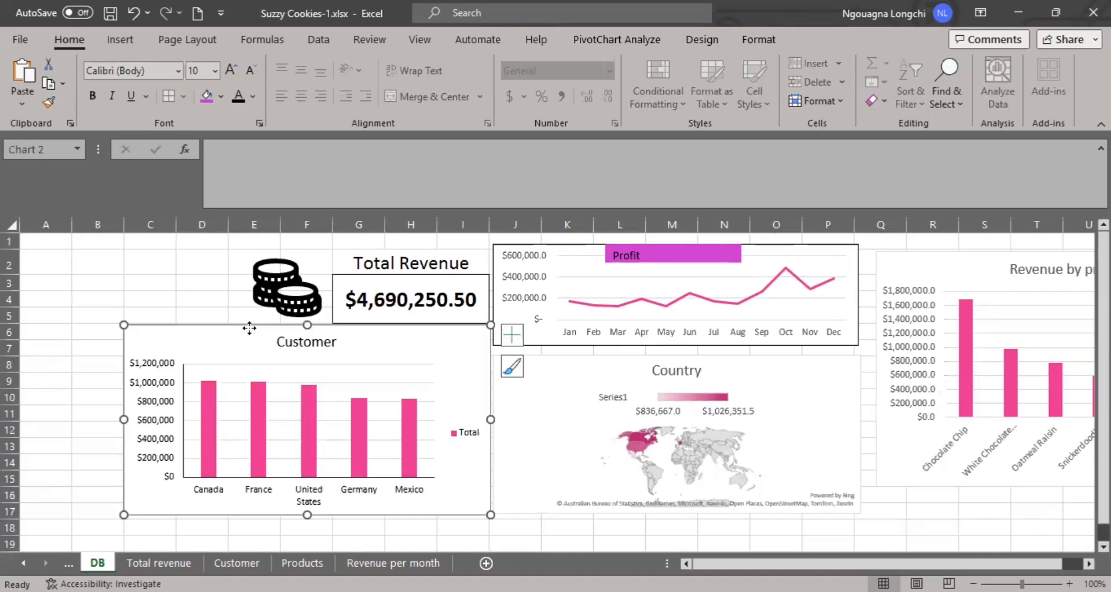
right_click(250, 328)
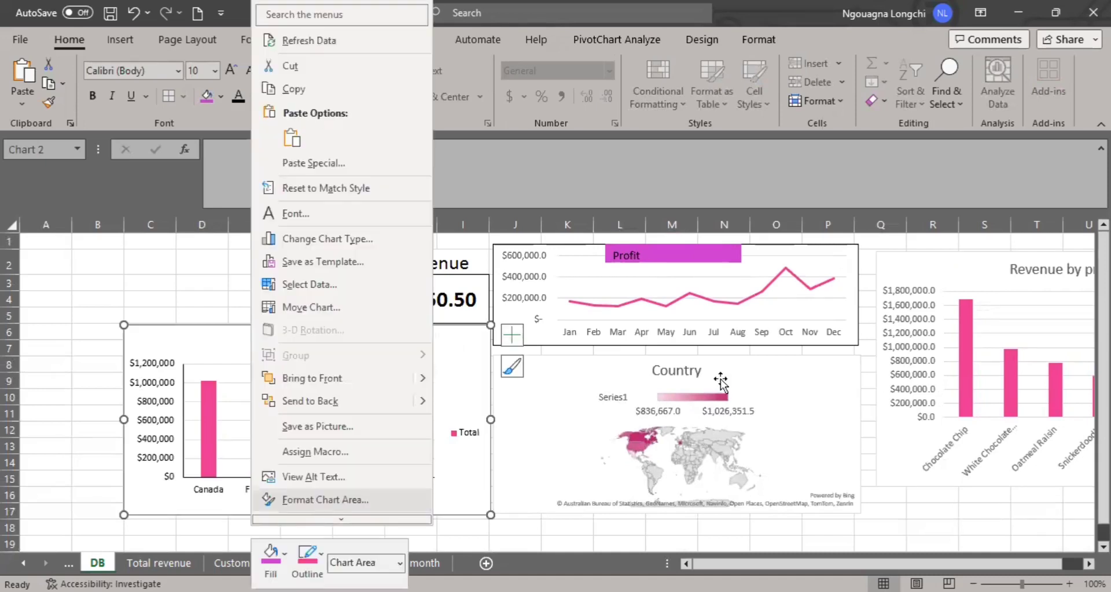
key(Return)
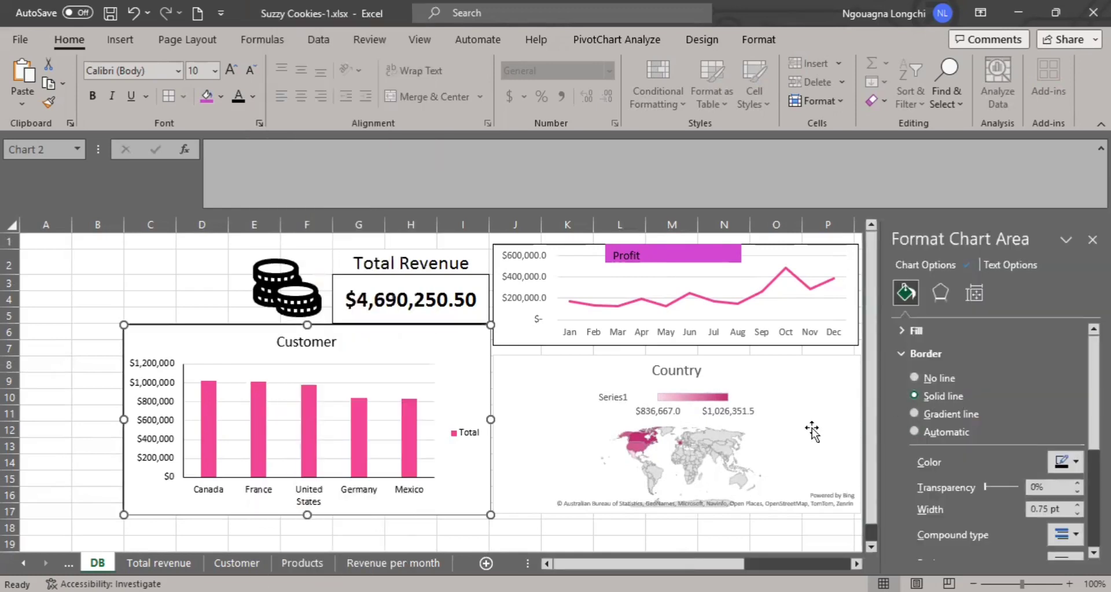
click(565, 409)
click(550, 353)
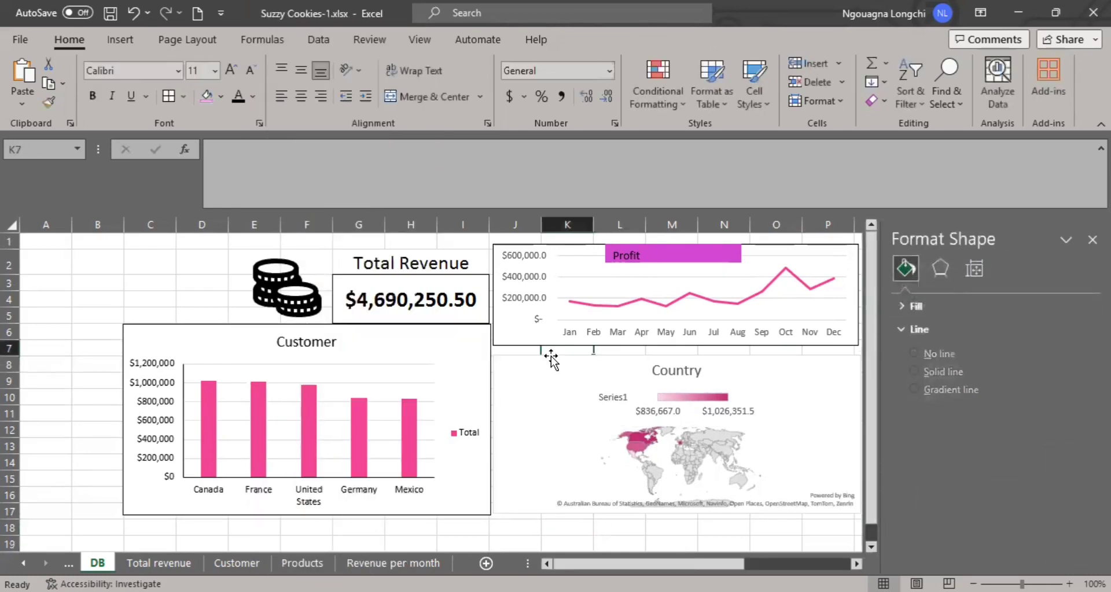
click(550, 356)
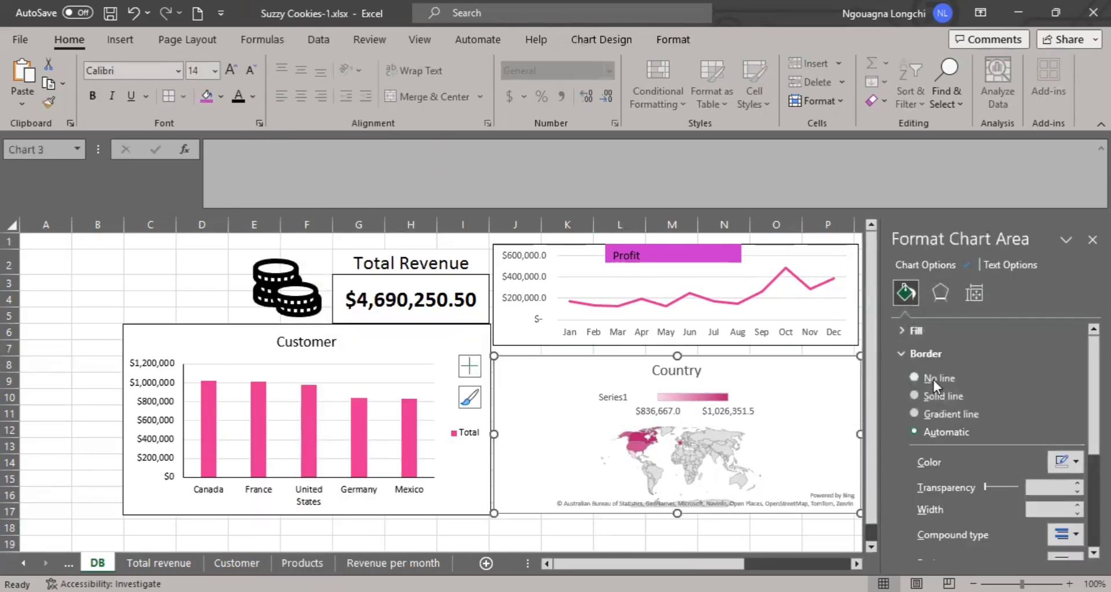
click(619, 533)
click(1092, 238)
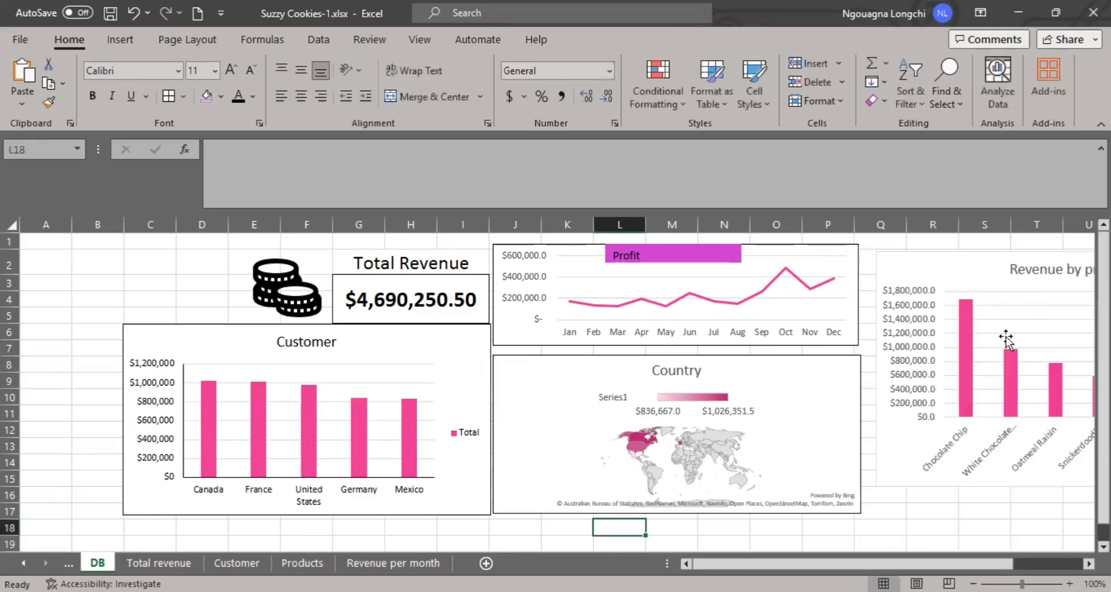
double_click(987, 255)
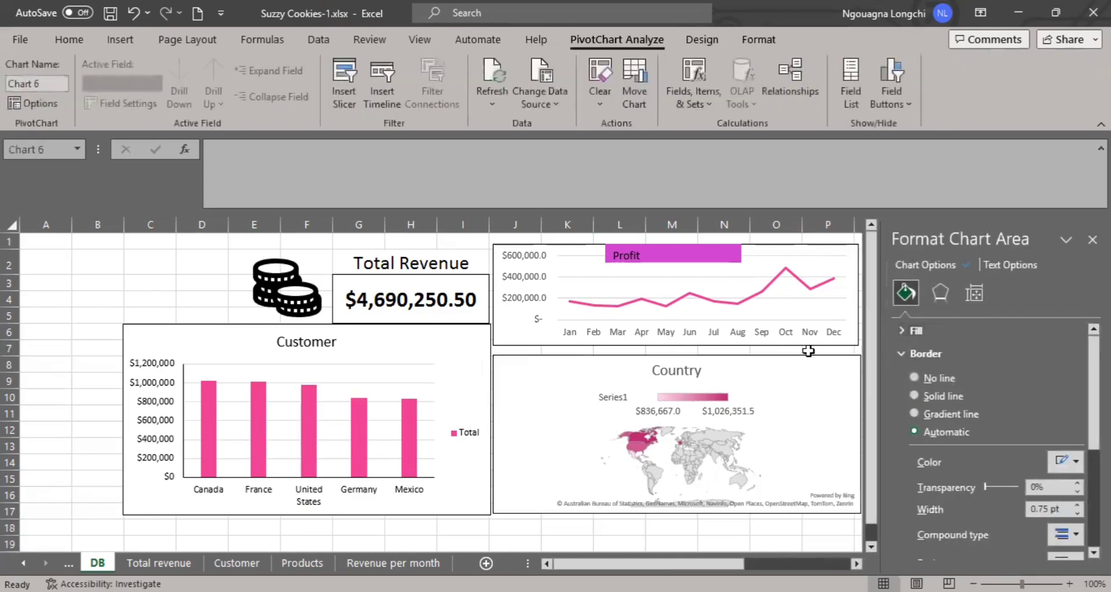
click(808, 352)
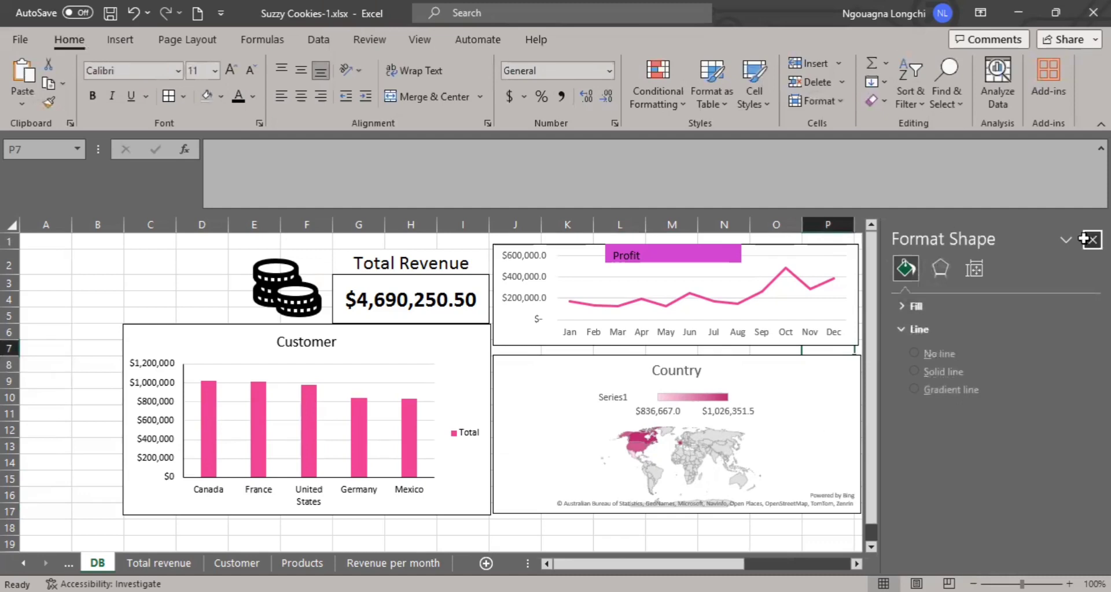
click(1093, 239)
Move the Revenue by product chart against the Profit and Country charts and extend its lower edge to align with the Country chart.
click(970, 251)
drag(970, 250, 957, 245)
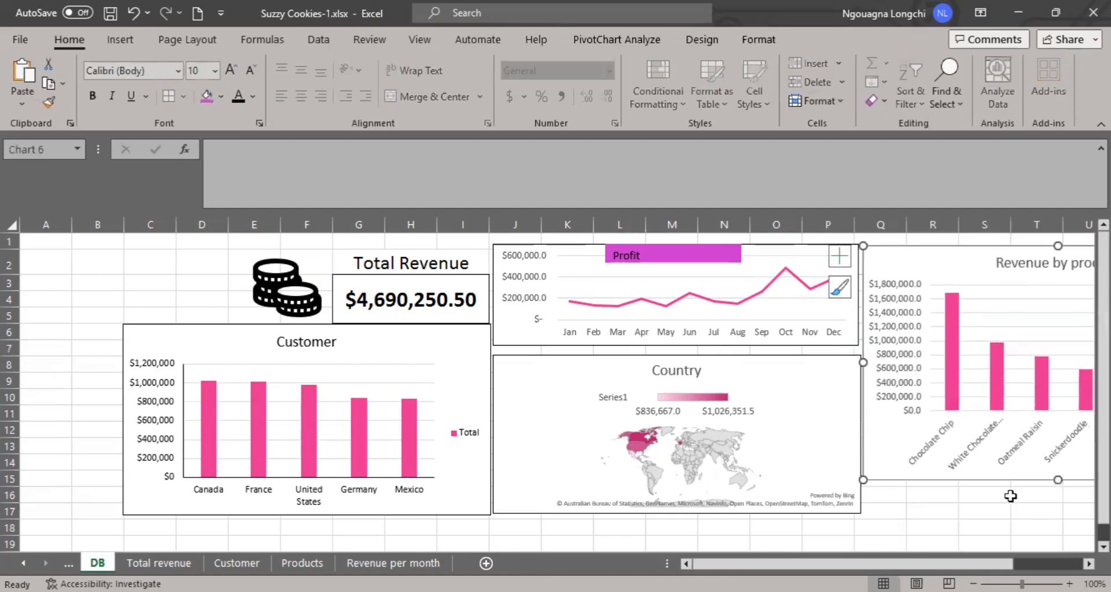
drag(1057, 481, 1059, 514)
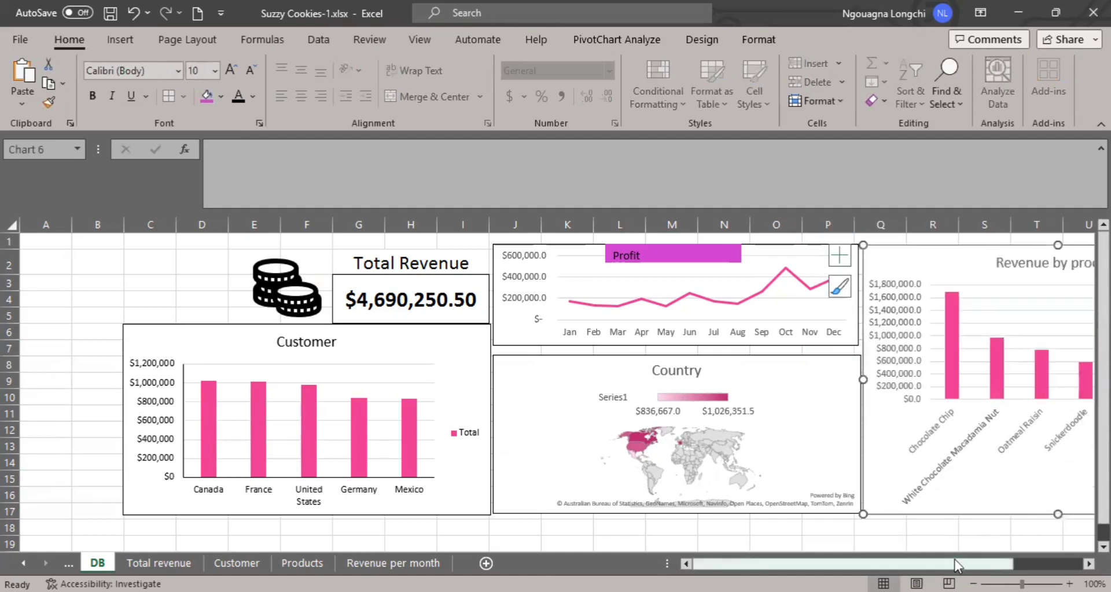
Make the Revenue by product chart title bold.
drag(959, 564, 1029, 564)
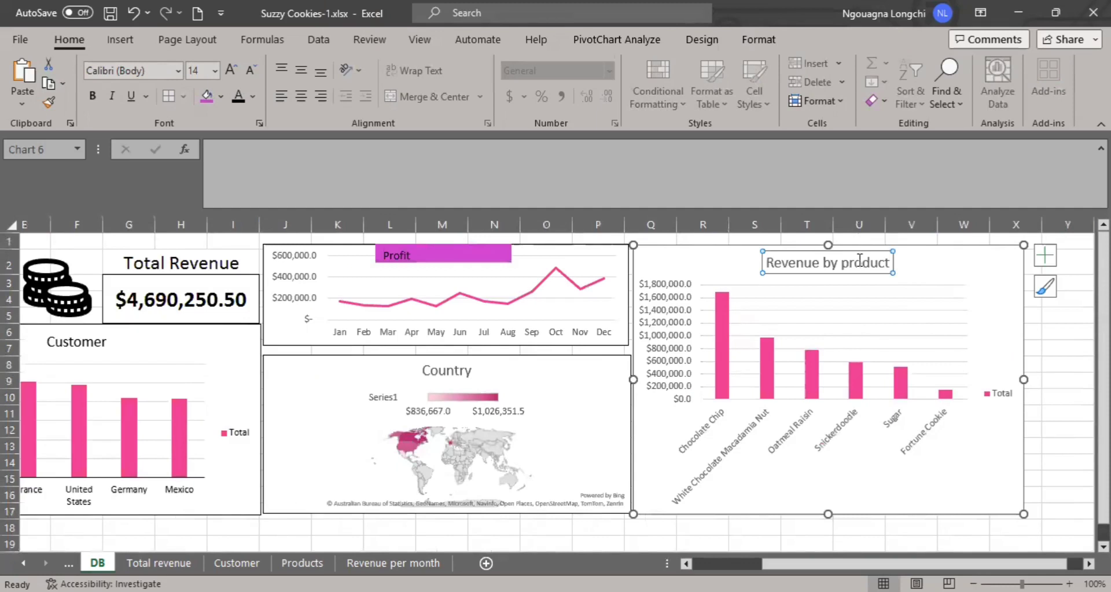
click(102, 98)
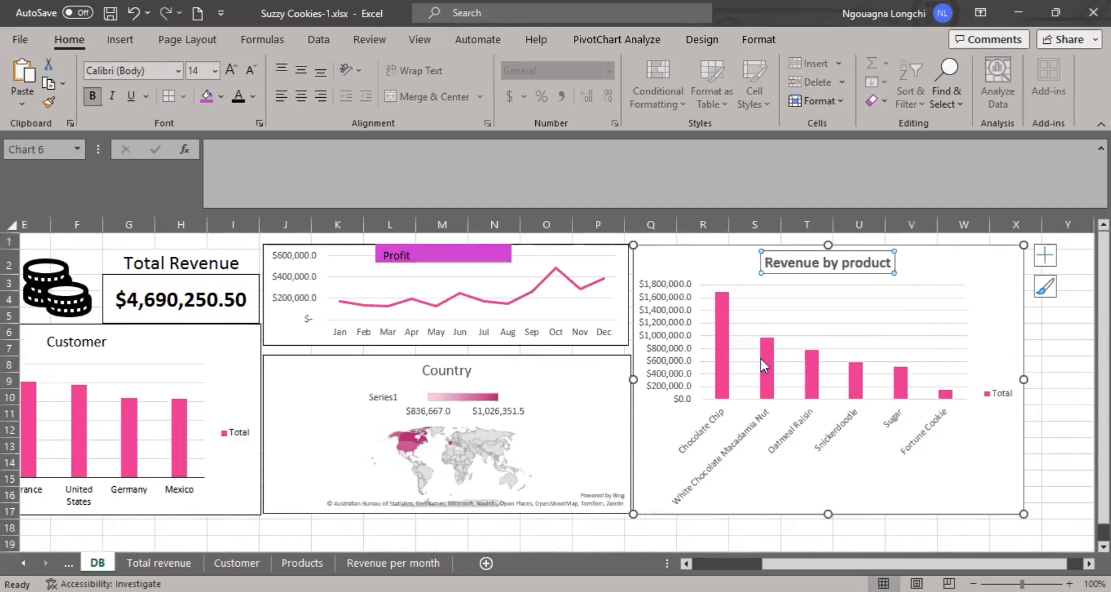
click(918, 386)
drag(885, 559, 759, 564)
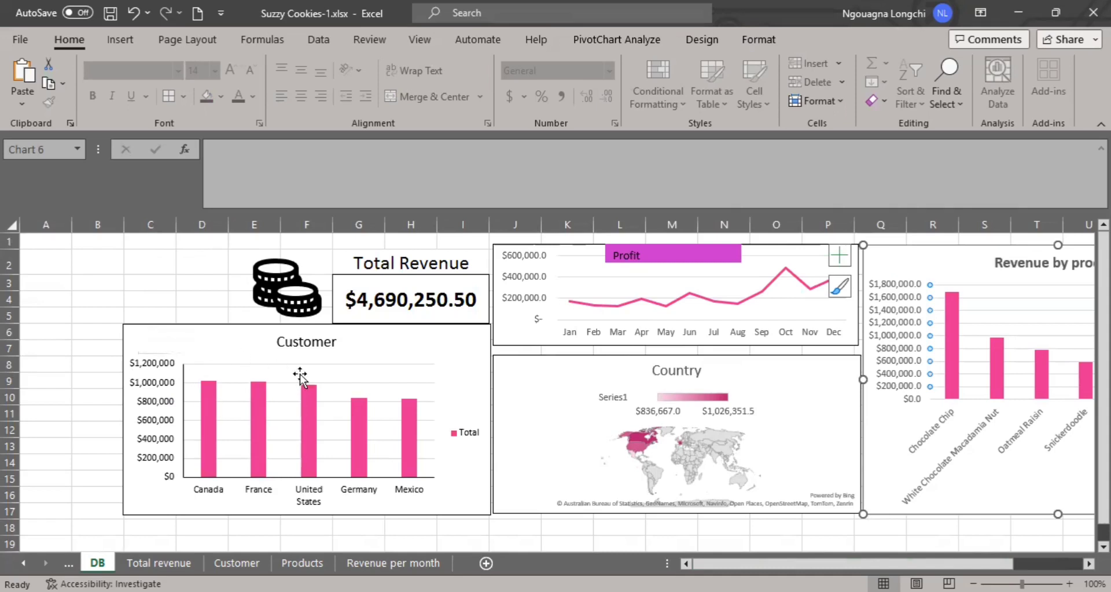
Insert a timeline for the Date field based on the Customer chart.
mouse_move(315, 393)
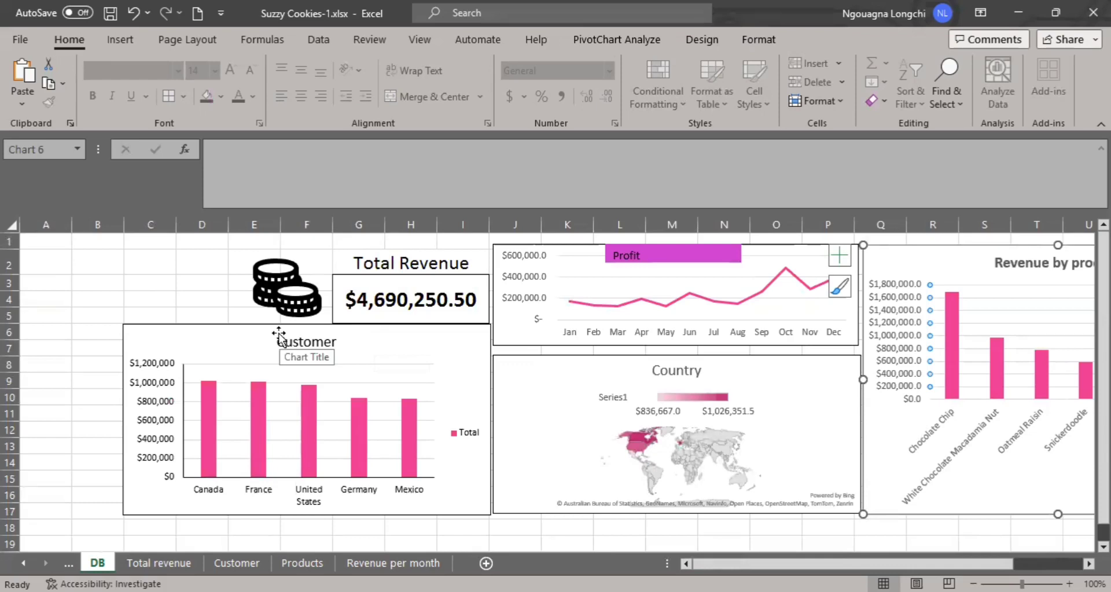
click(248, 328)
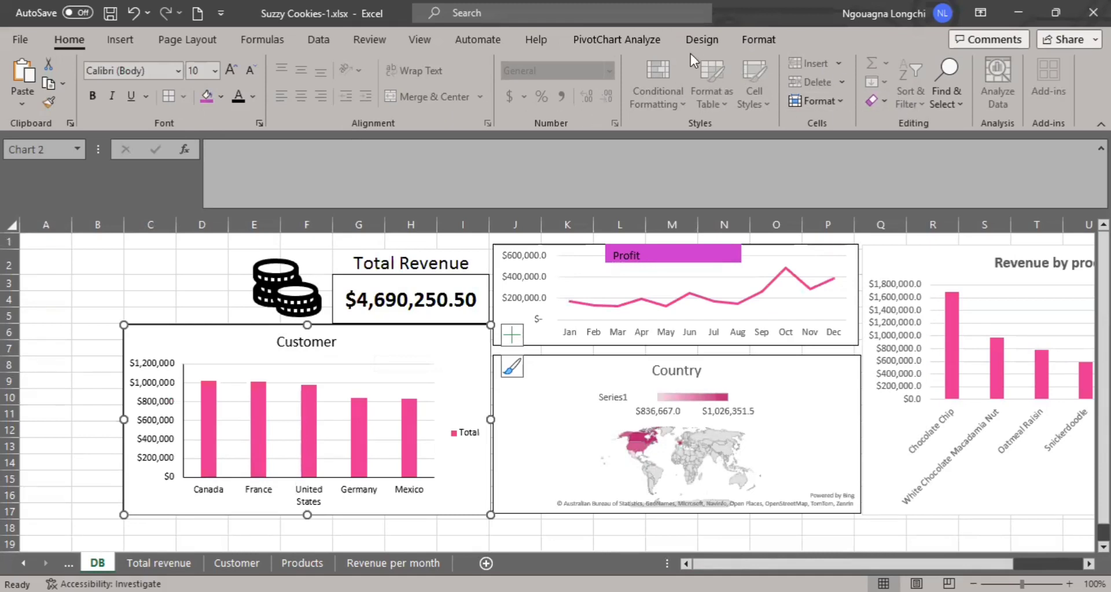
click(644, 37)
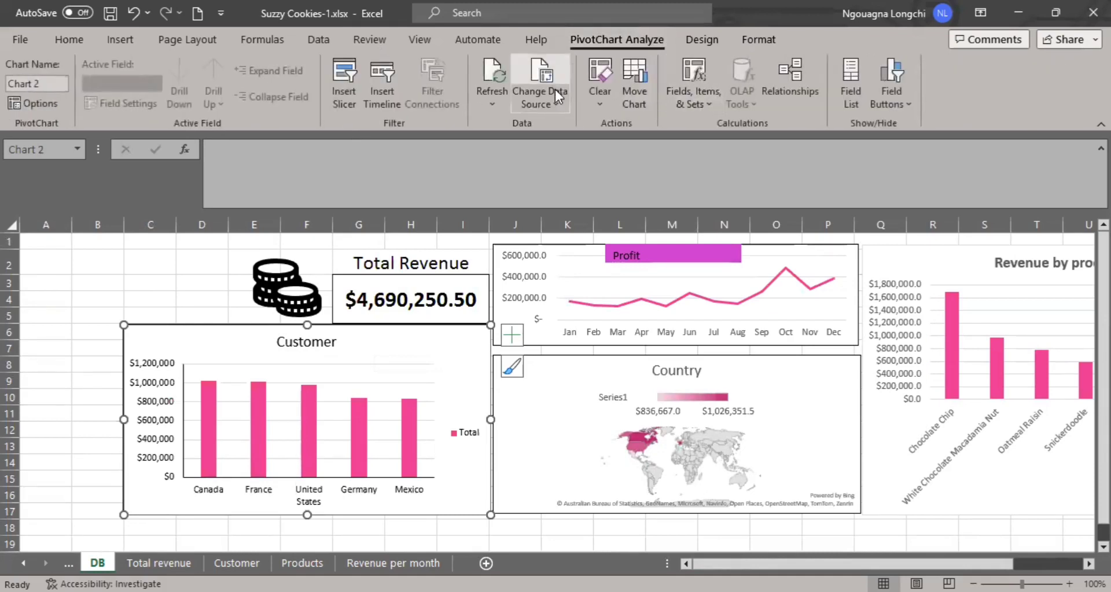
click(381, 102)
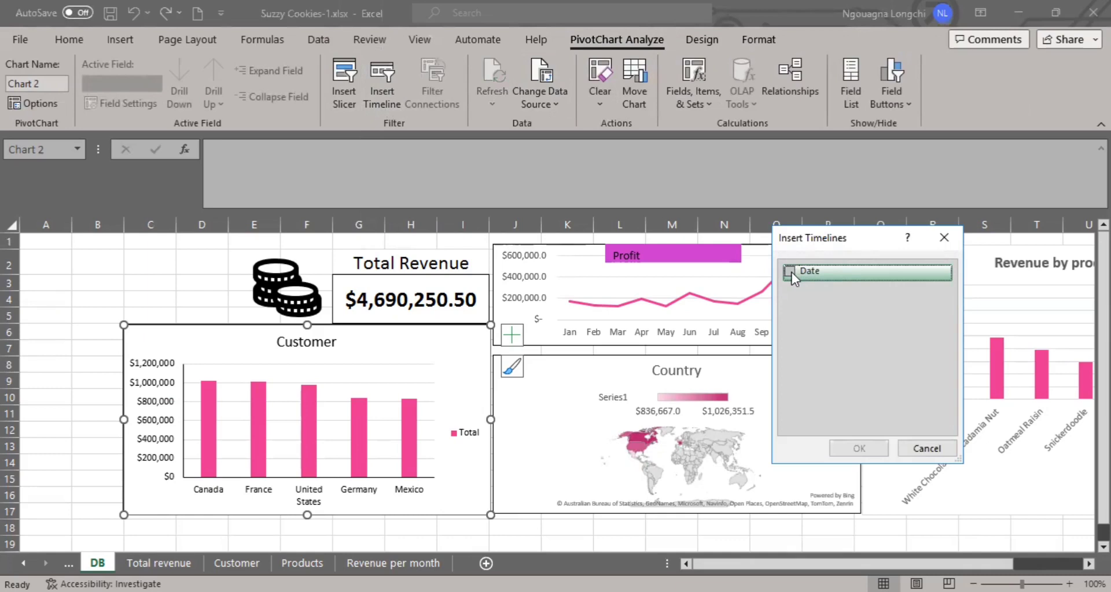
click(791, 272)
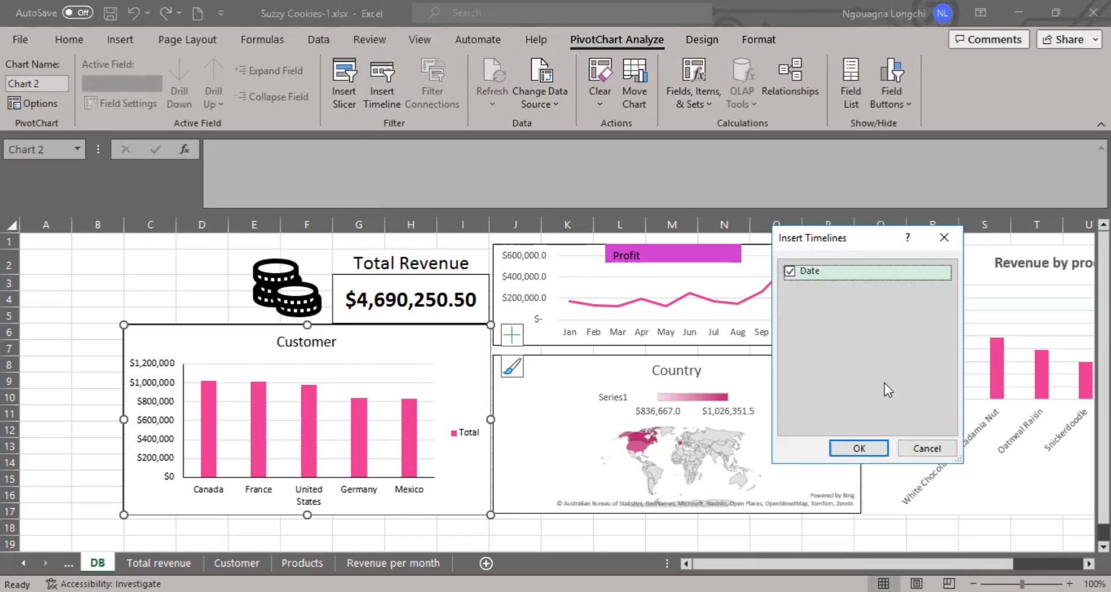
click(861, 447)
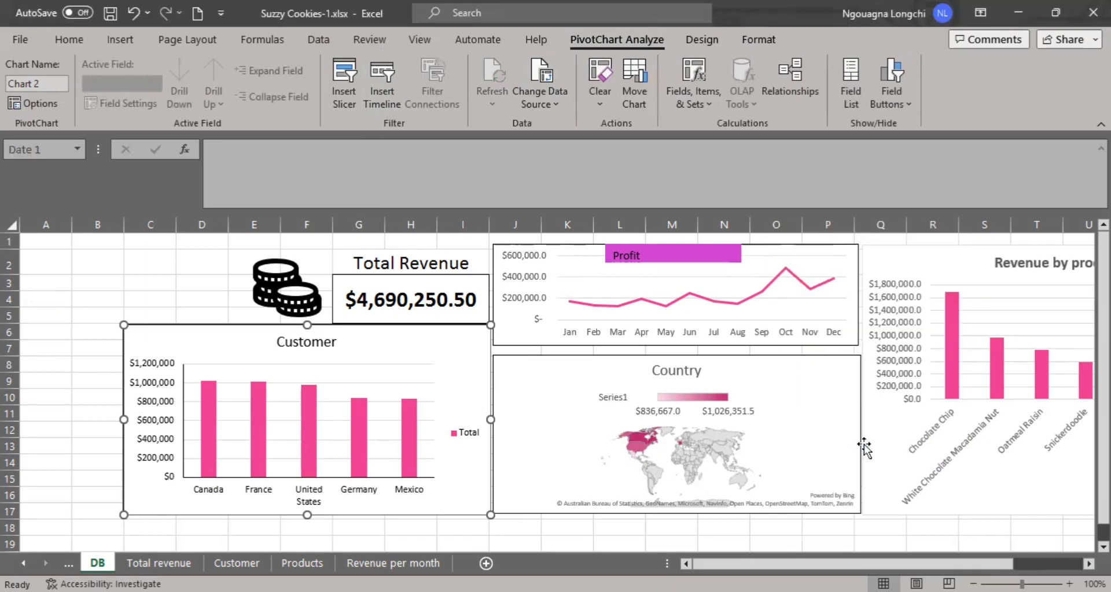
Move the Date timeline to start at cell A1 and narrow it to 2.62" so it clears the coins icon.
drag(531, 343, 104, 239)
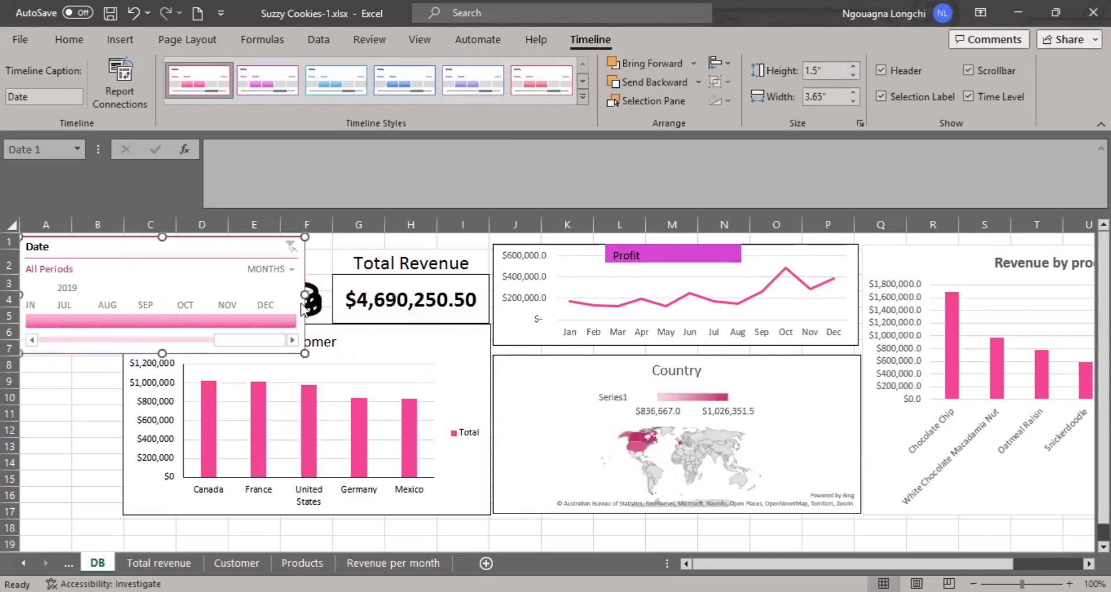
drag(251, 283, 224, 284)
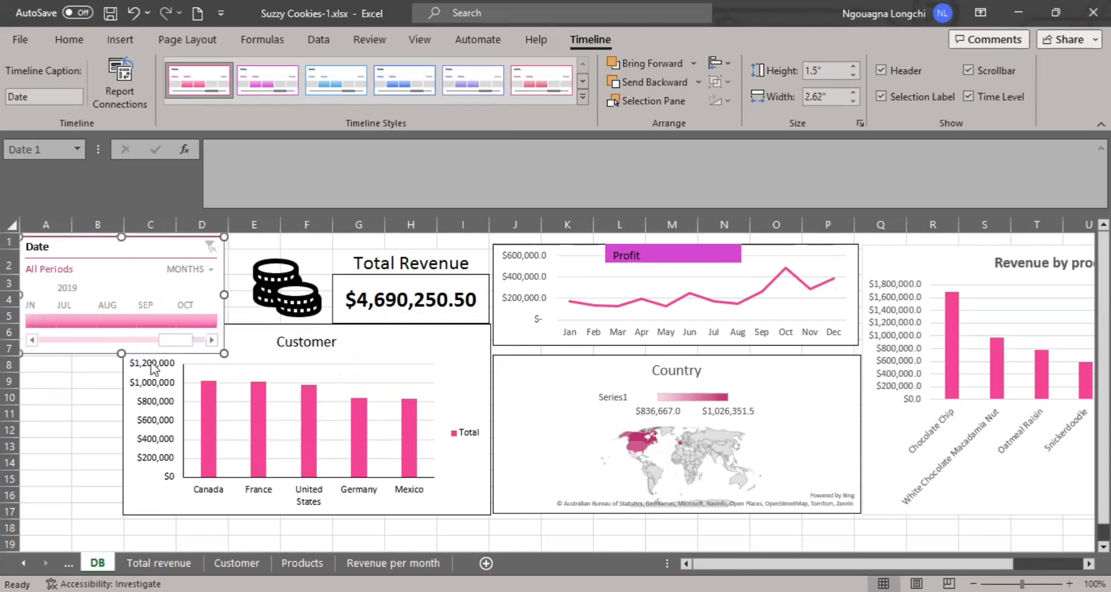
Shorten the Date timeline to a height of 1.13" and set its time level to years.
drag(120, 351, 120, 324)
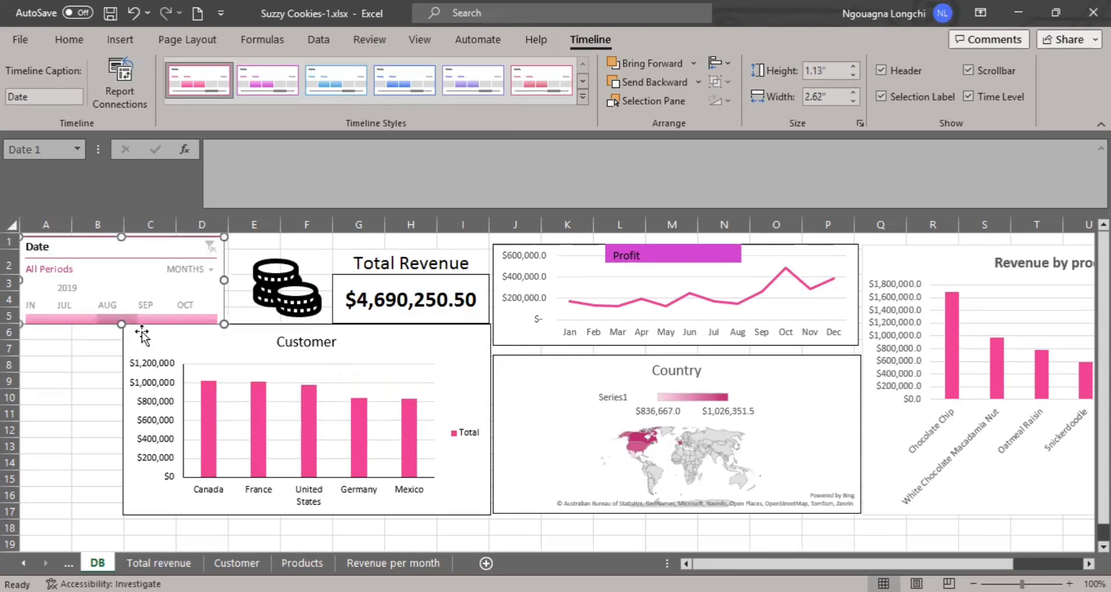
click(206, 270)
click(188, 285)
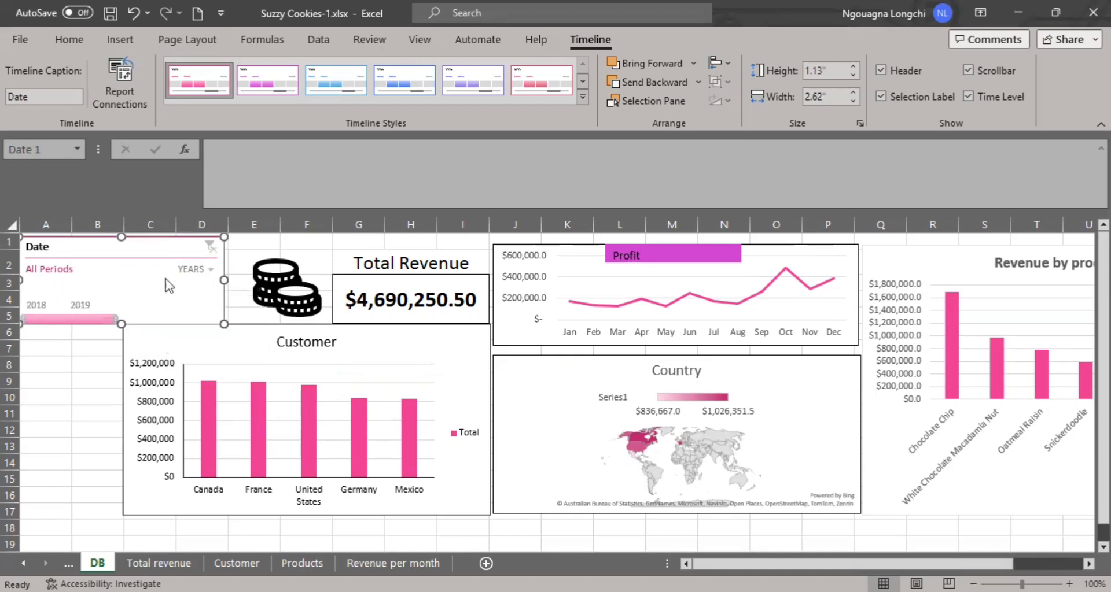
Apply the Light Blue, Timeline Style Light 5 style to the Date timeline.
click(173, 364)
click(160, 241)
click(474, 91)
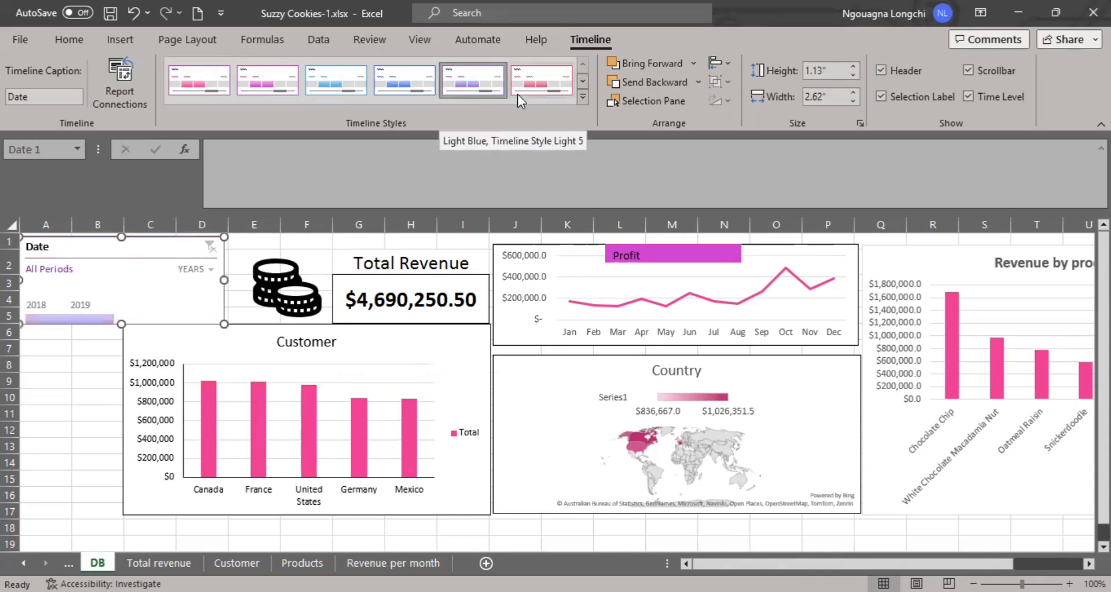
click(49, 395)
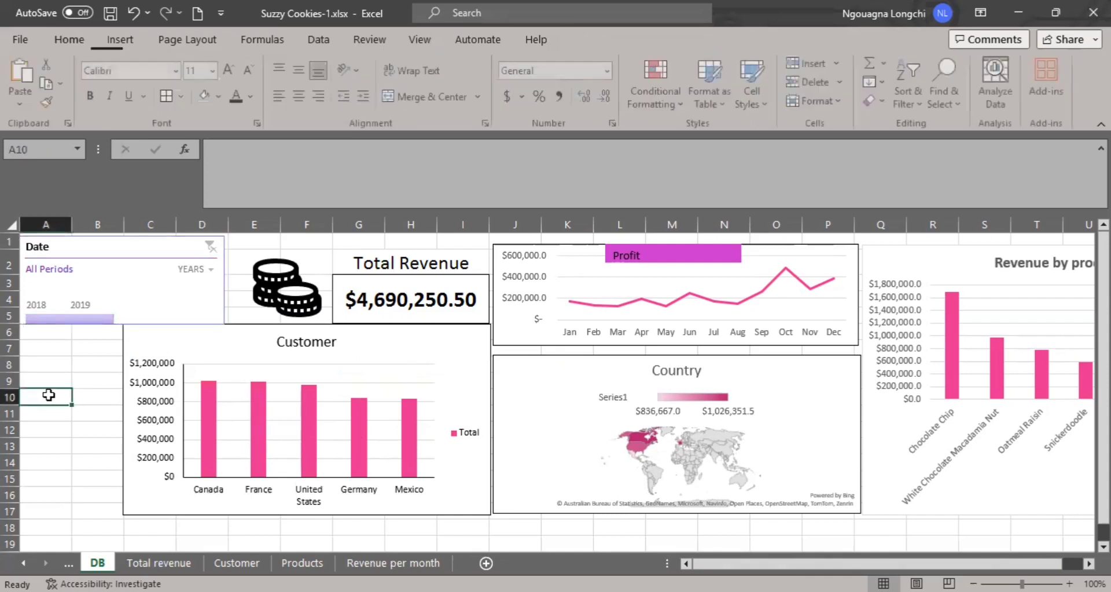
click(134, 237)
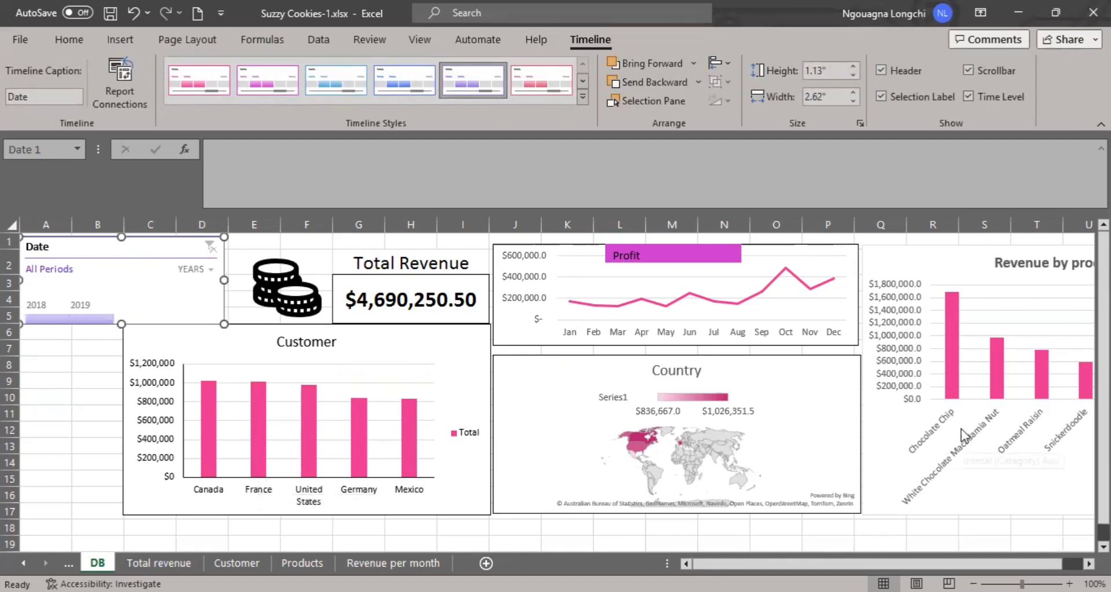
mouse_move(780, 565)
mouse_down()
mouse_move(801, 564)
mouse_move(781, 564)
mouse_up()
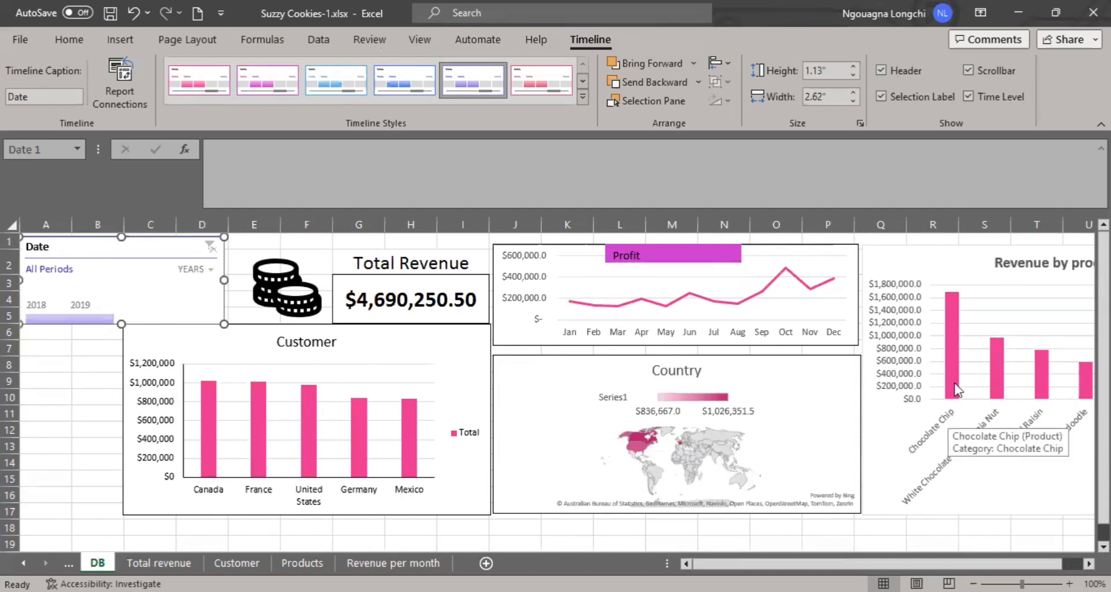
mouse_move(955, 379)
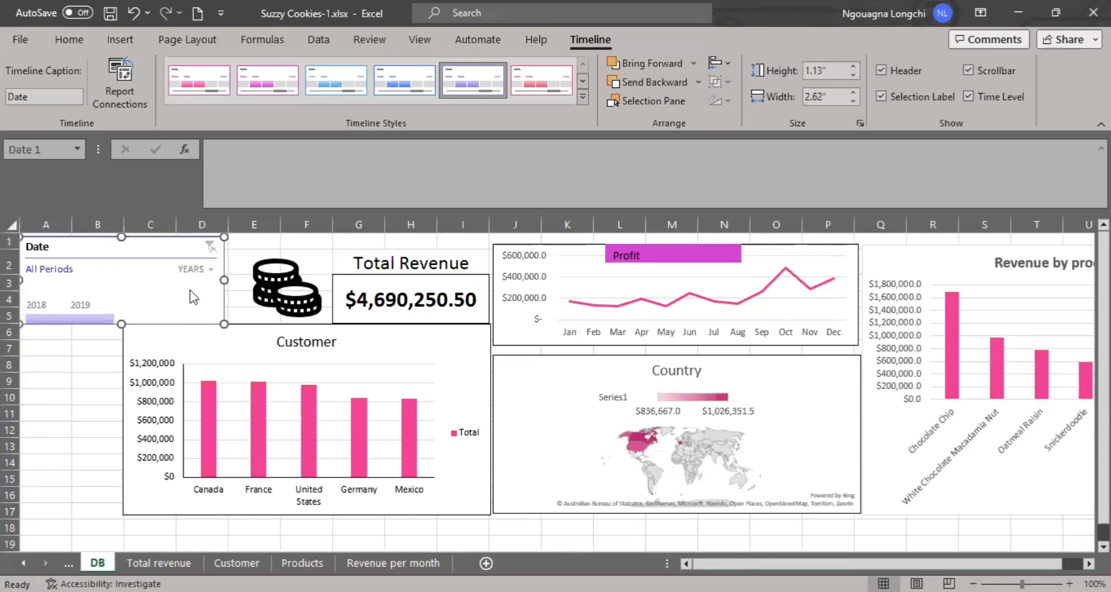
click(85, 45)
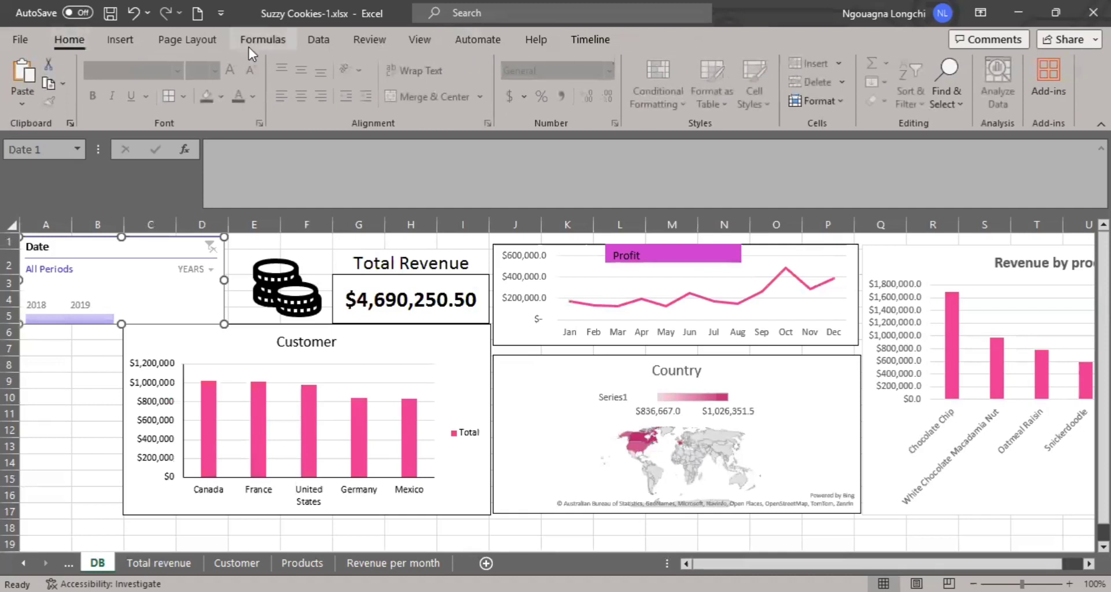
Insert a slicer for the Product field based on the Customer chart.
click(182, 330)
click(589, 39)
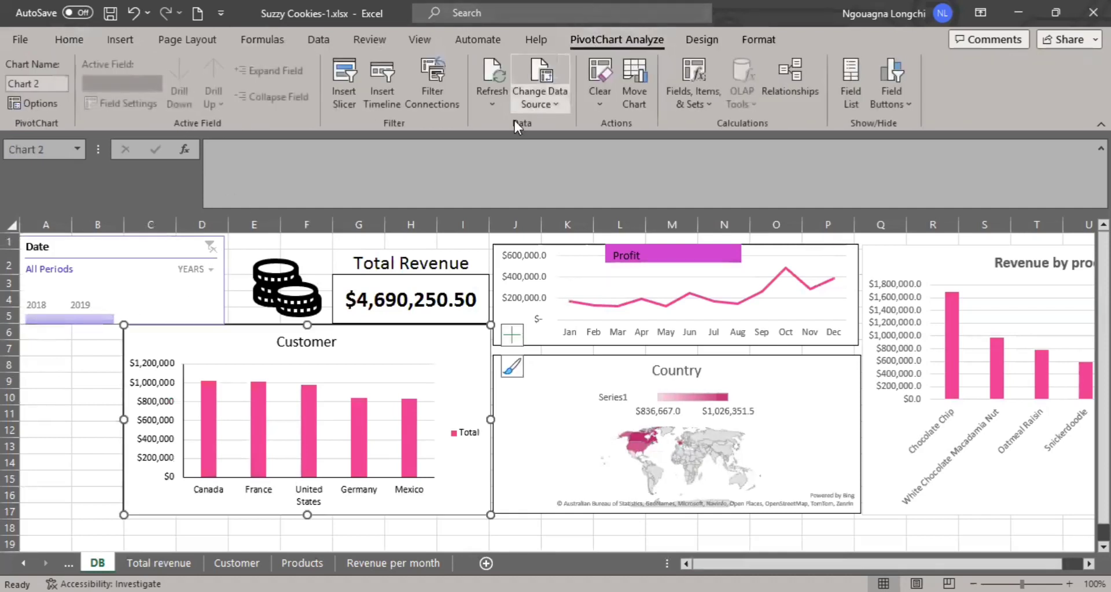
click(353, 106)
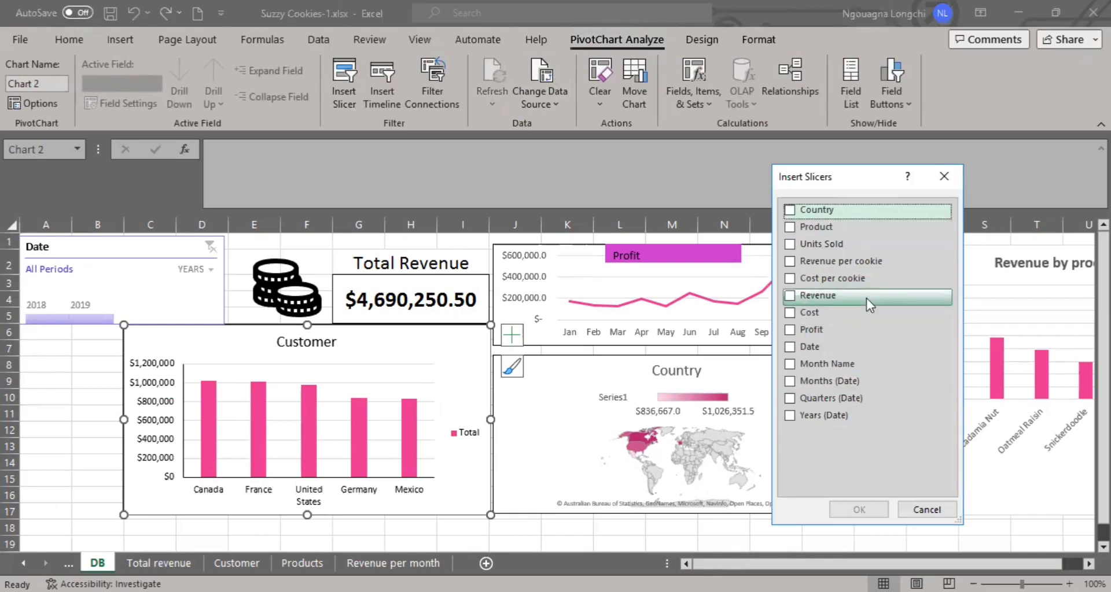
click(817, 227)
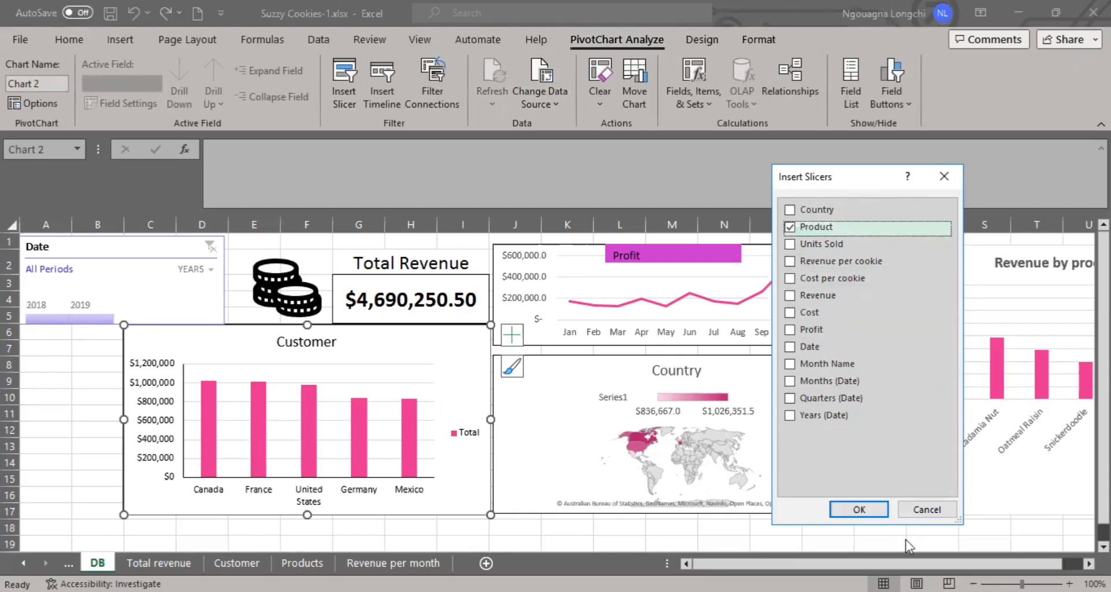
click(868, 512)
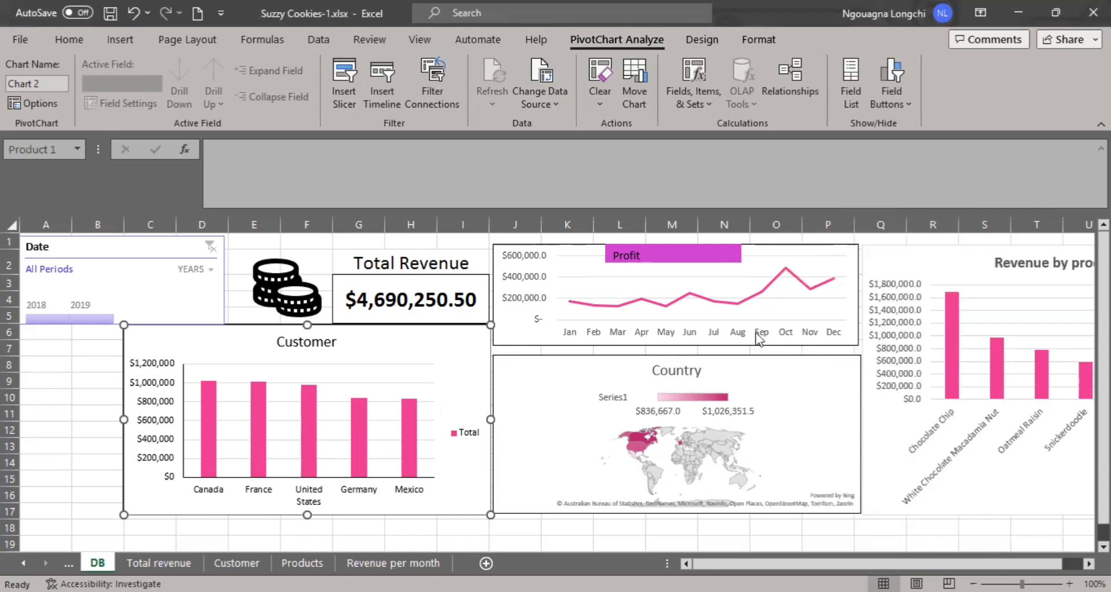
Place the Product slicer below the Date timeline beside the Customer chart and resize it to 1.46" wide and 2.41" high.
drag(551, 287, 60, 328)
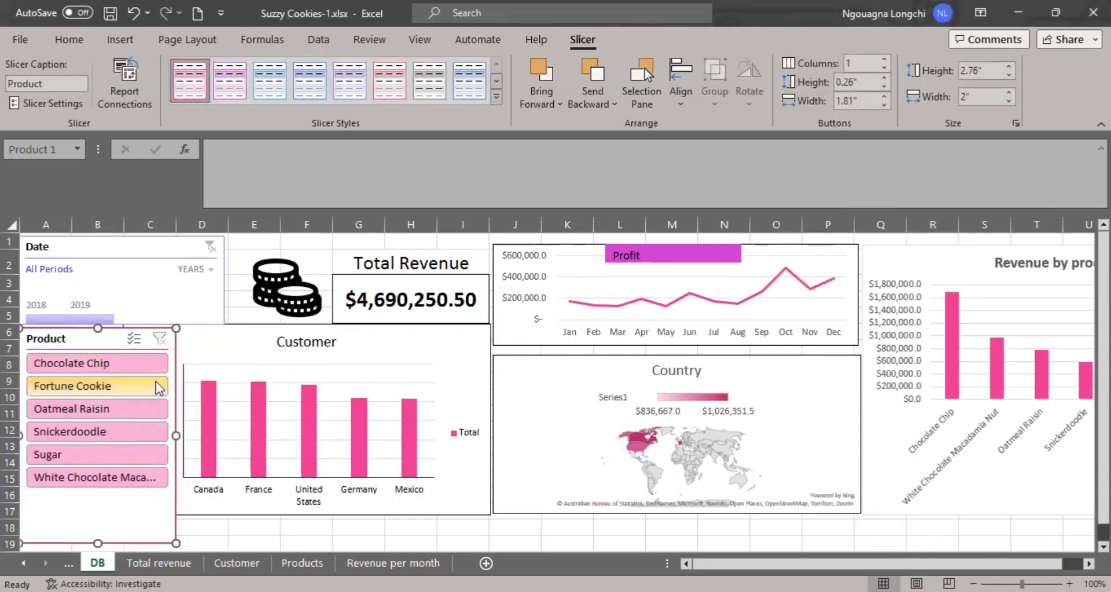
drag(165, 433, 134, 435)
drag(70, 542, 76, 515)
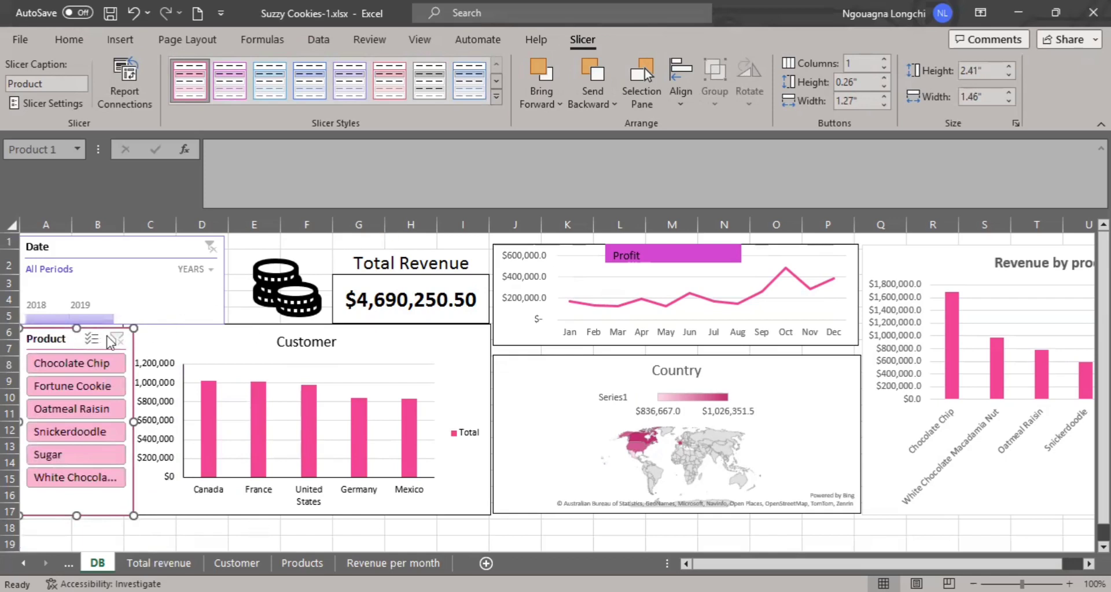
right_click(97, 332)
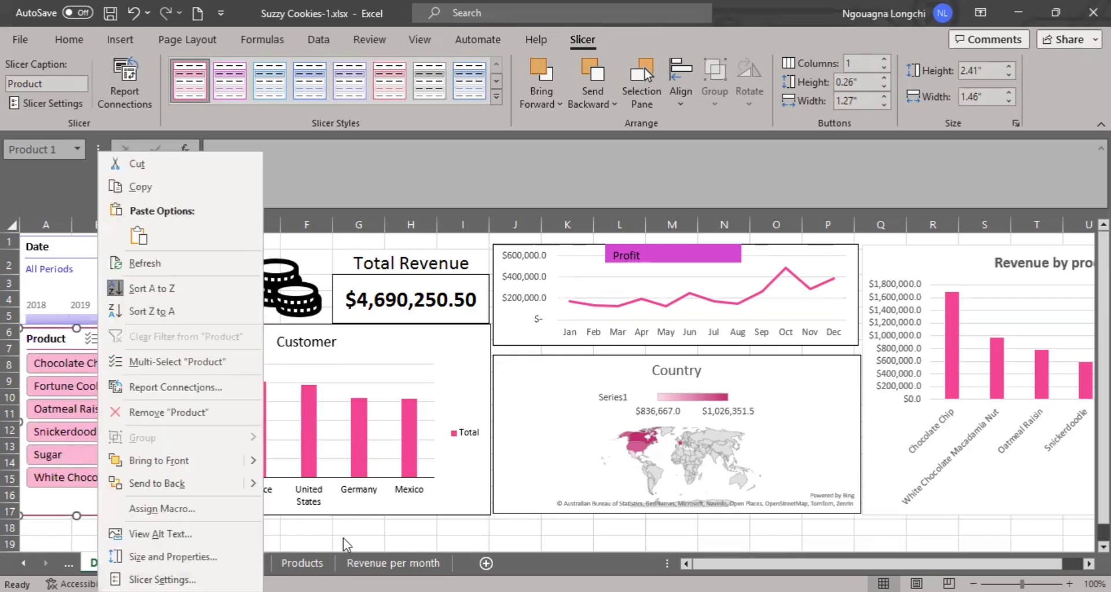
key(Escape)
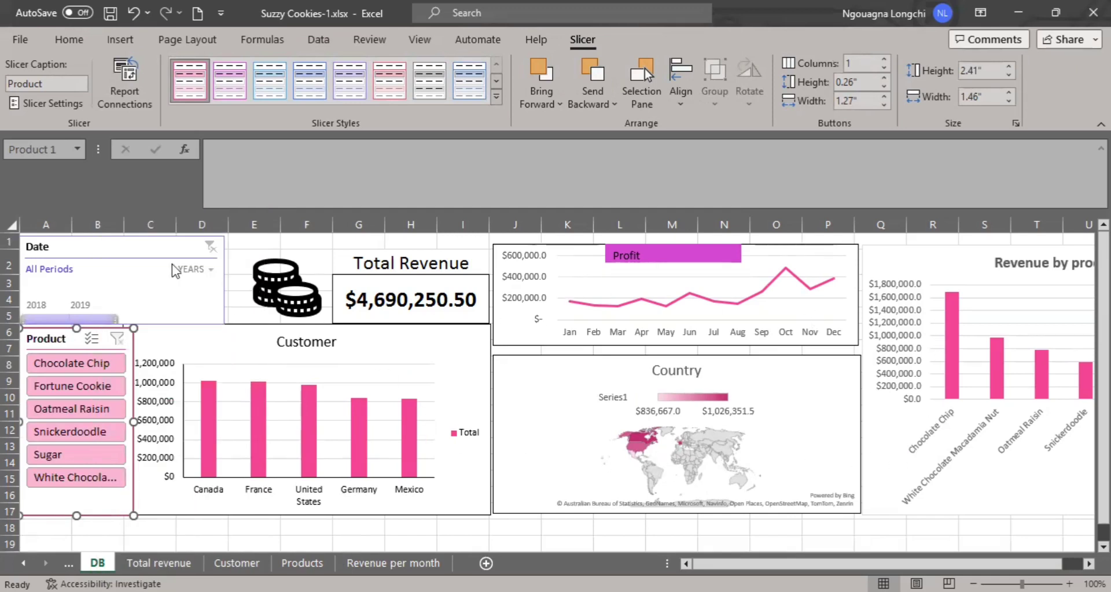
click(580, 359)
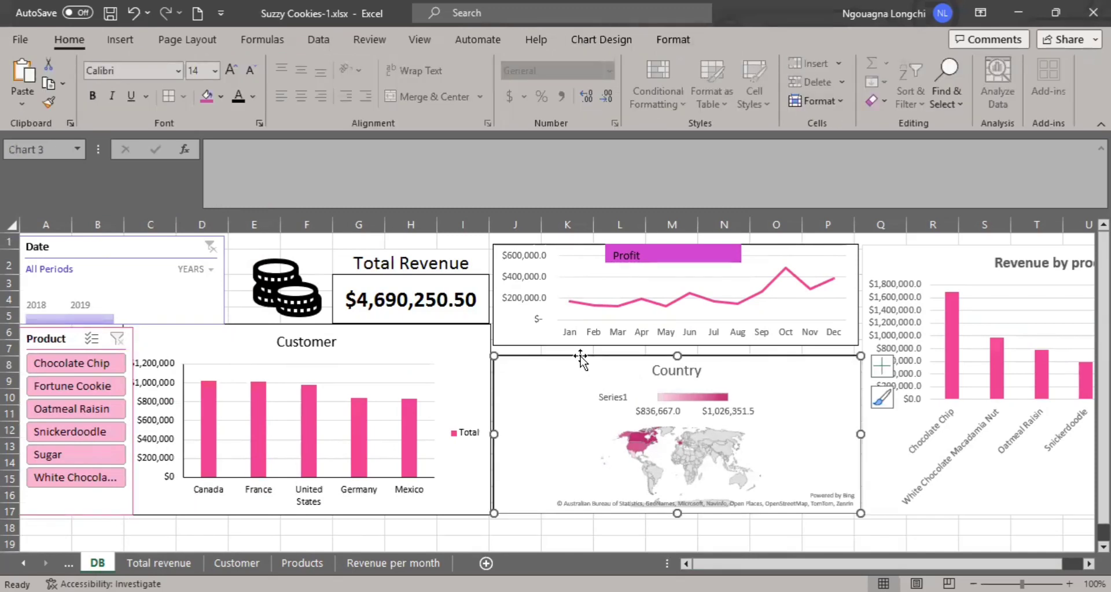
Connect the Date timeline to the pivot tables on the Products, Revenue per month and Total revenue sheets as well.
click(161, 238)
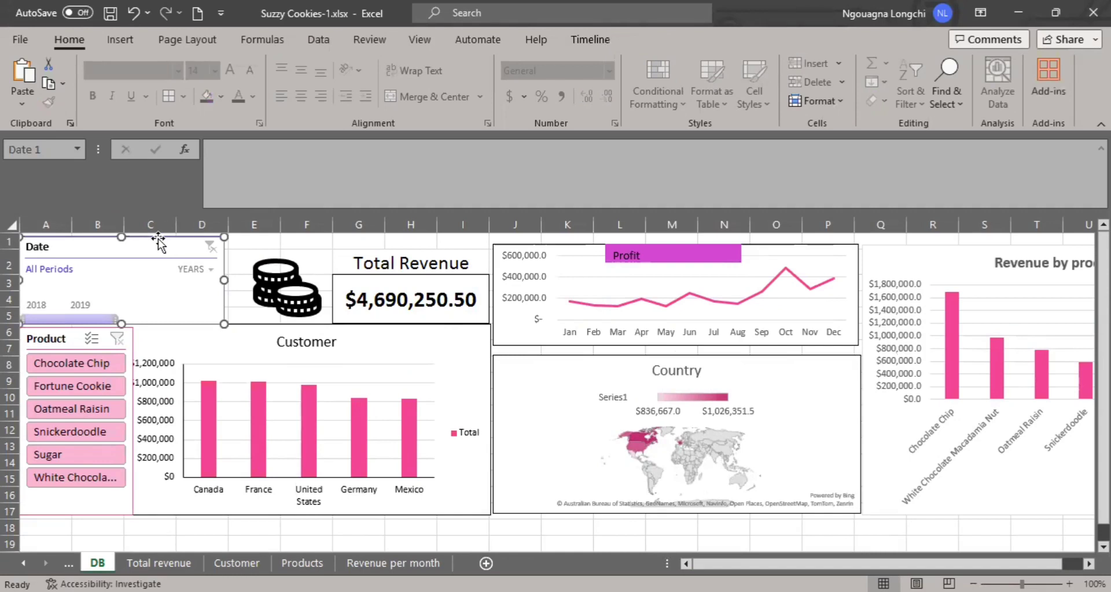
right_click(158, 239)
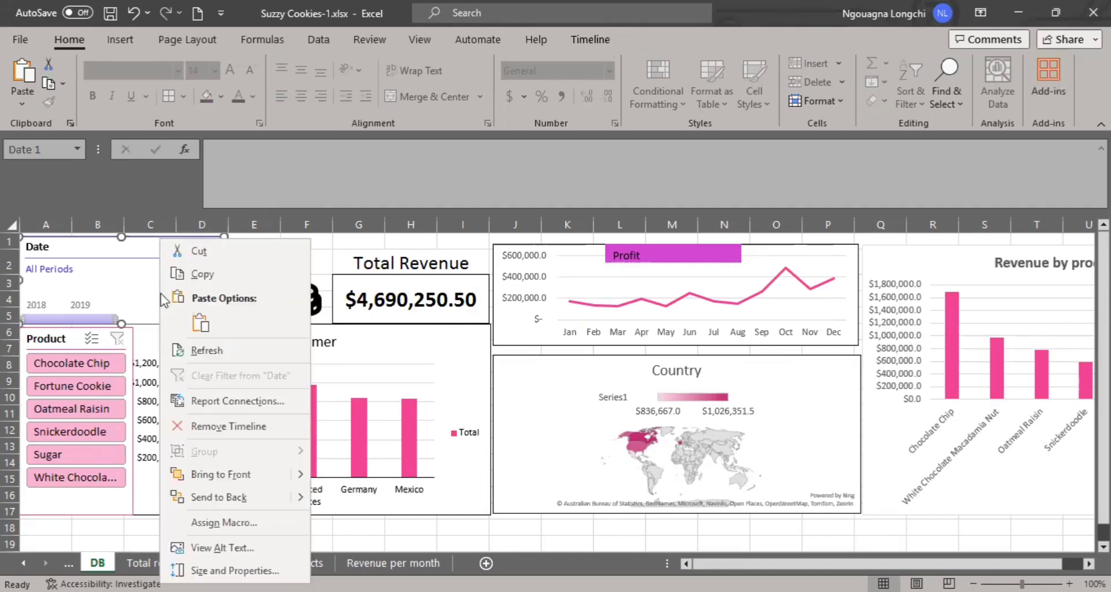
click(260, 405)
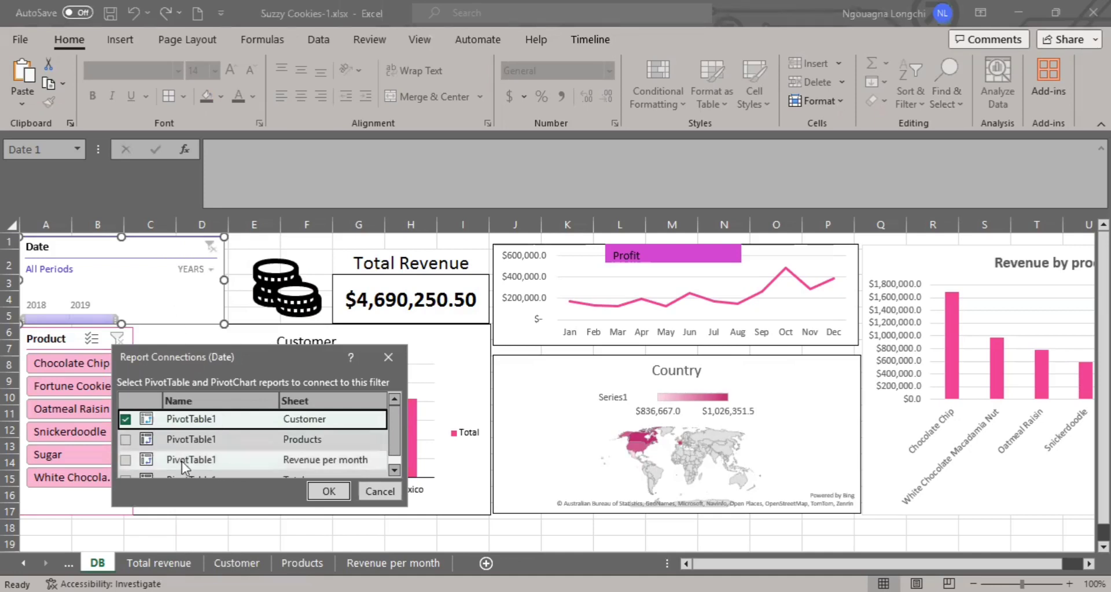
click(131, 440)
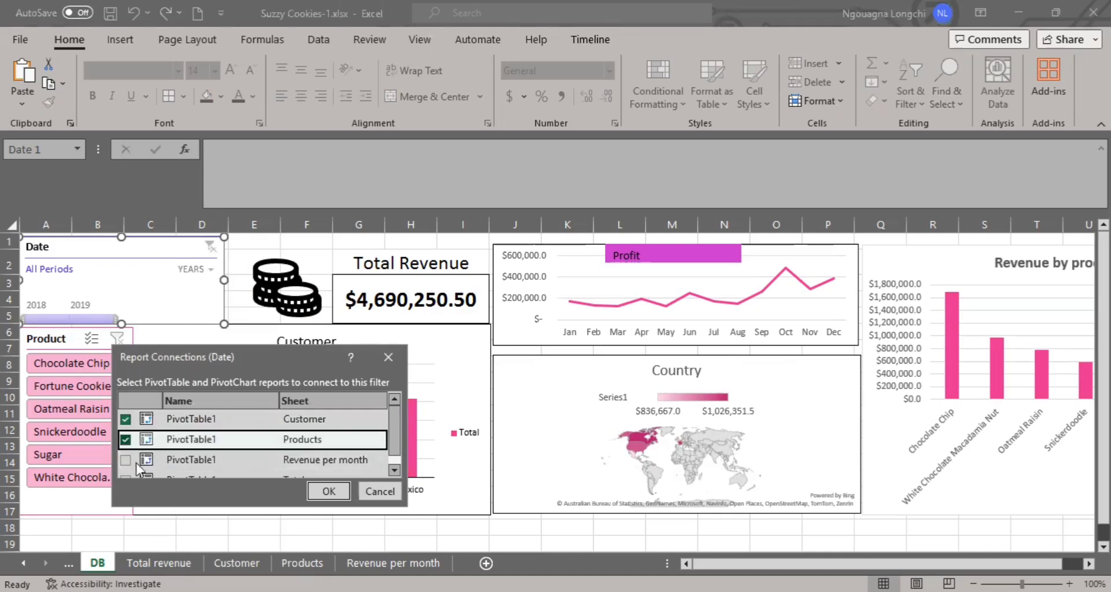
click(127, 463)
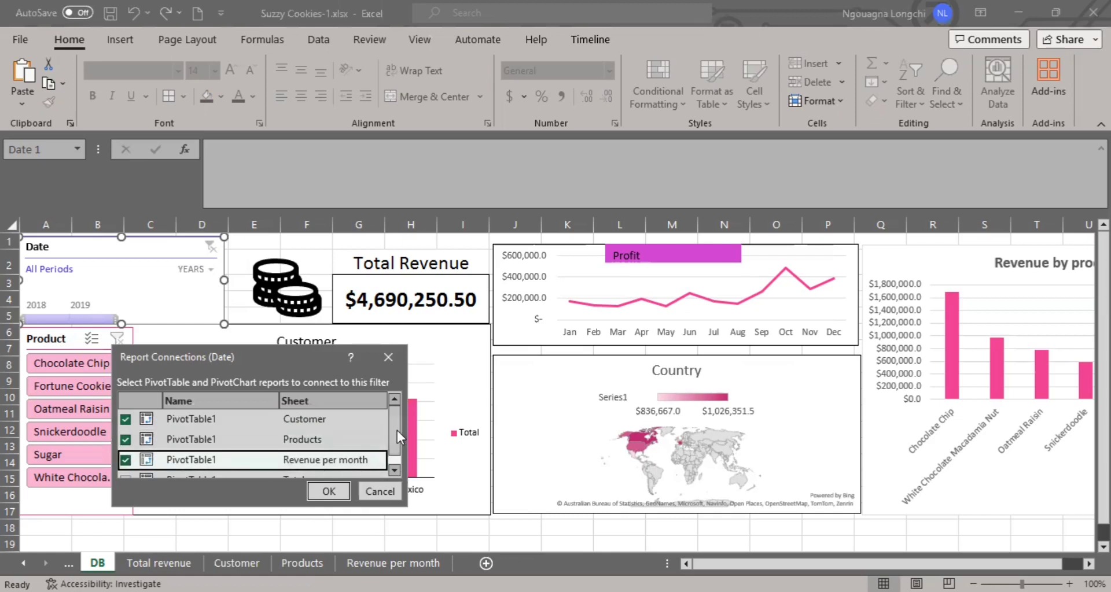
drag(397, 430, 397, 443)
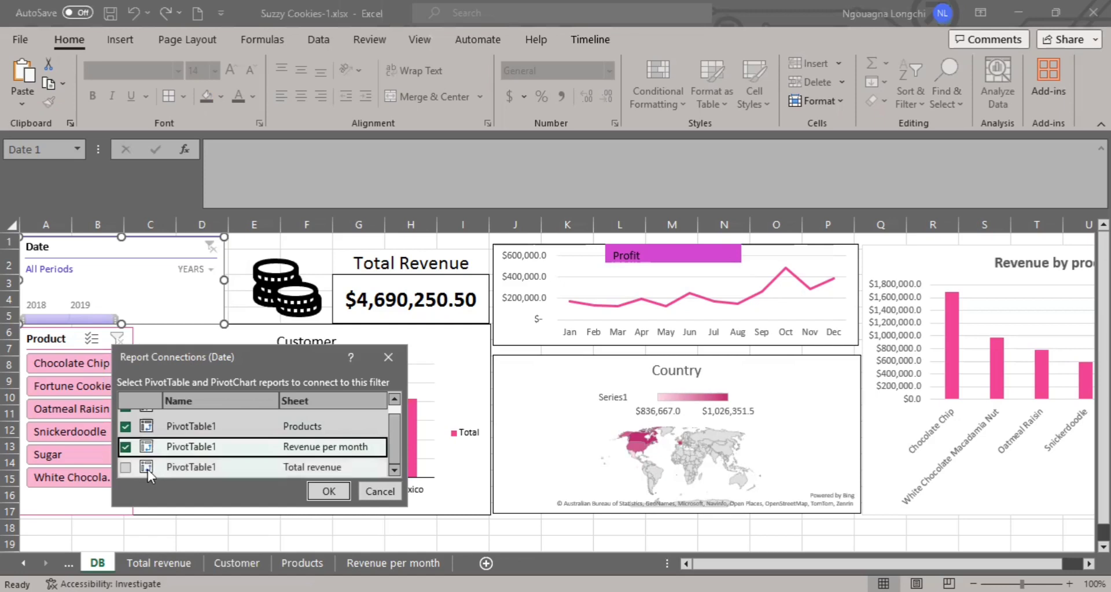
click(126, 467)
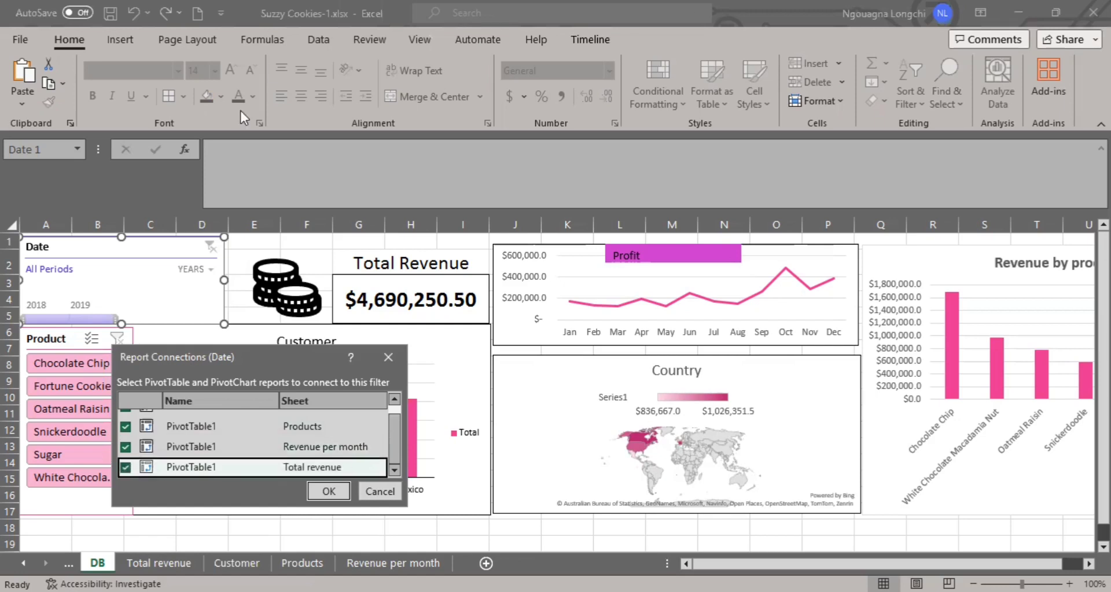
click(318, 490)
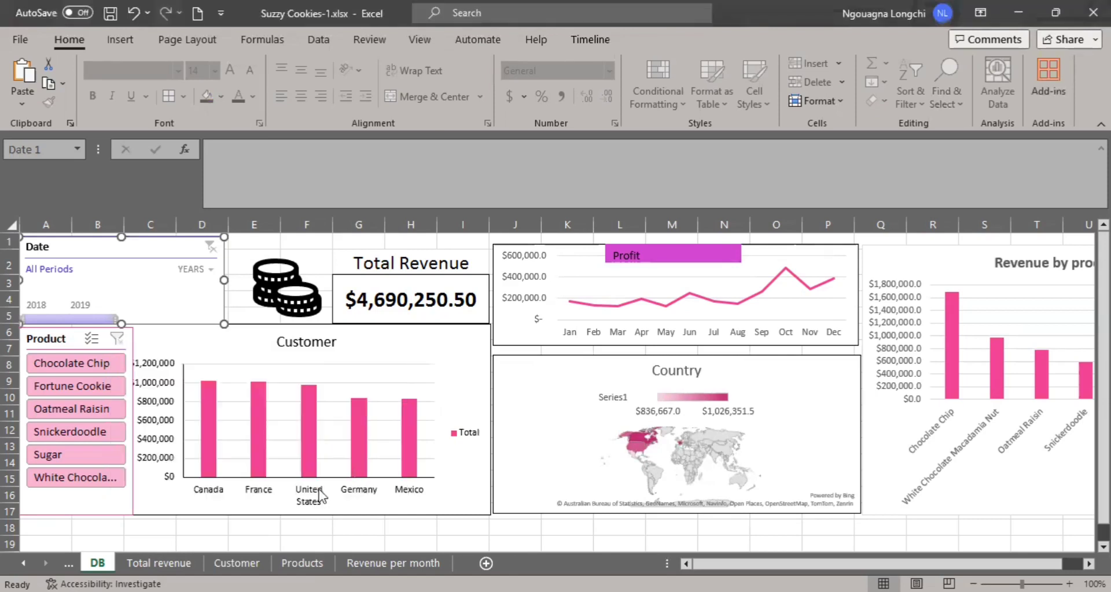
Connect the Product slicer to the pivot tables on the Products, Revenue per month and Total revenue sheets too.
click(70, 328)
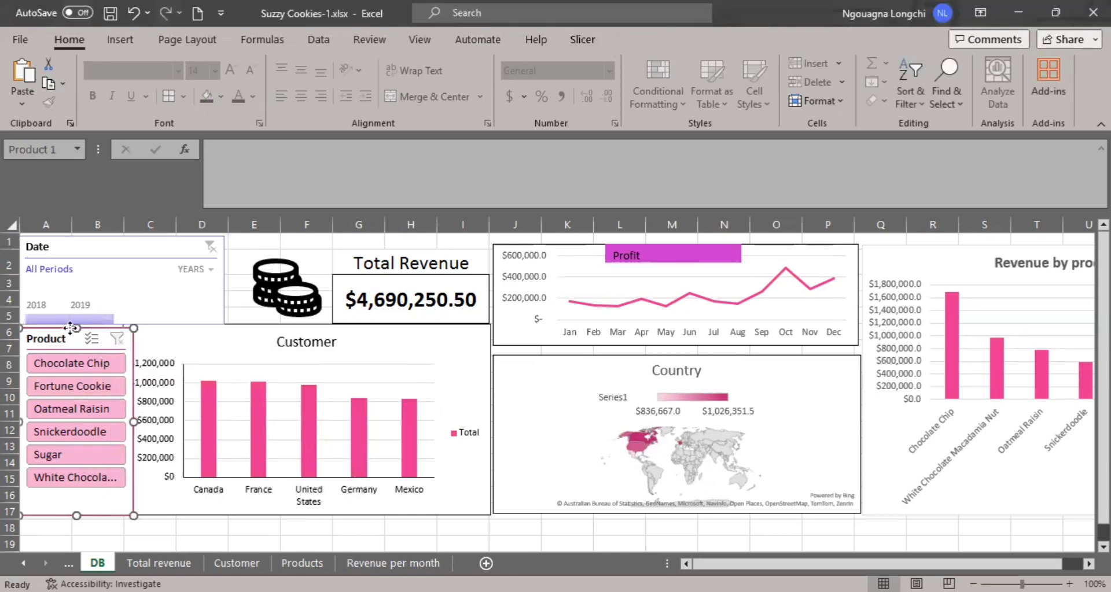
right_click(70, 329)
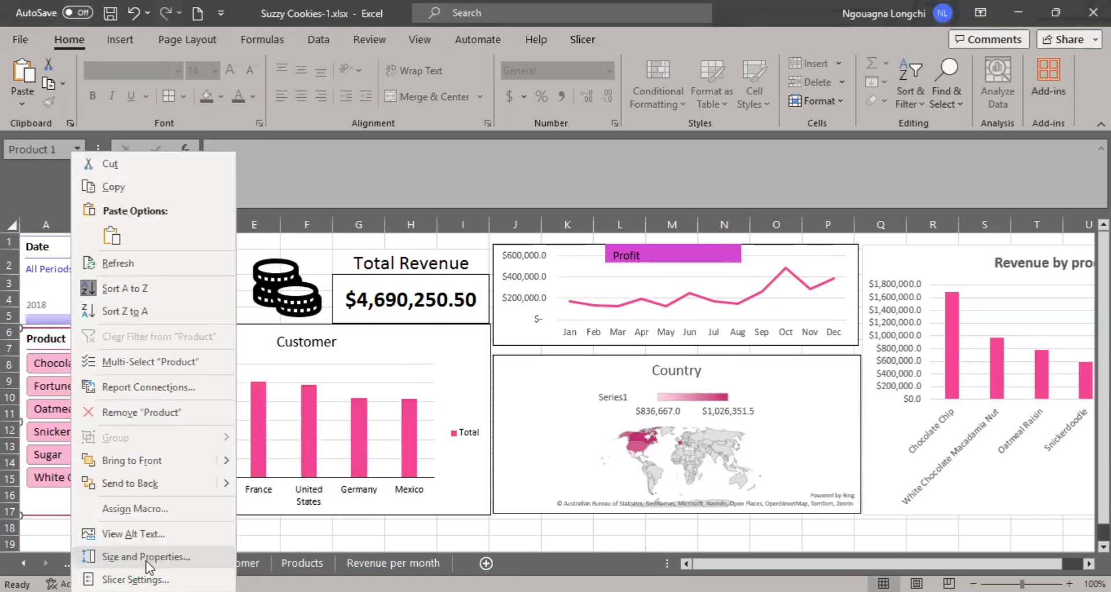
click(143, 391)
click(12, 422)
click(13, 443)
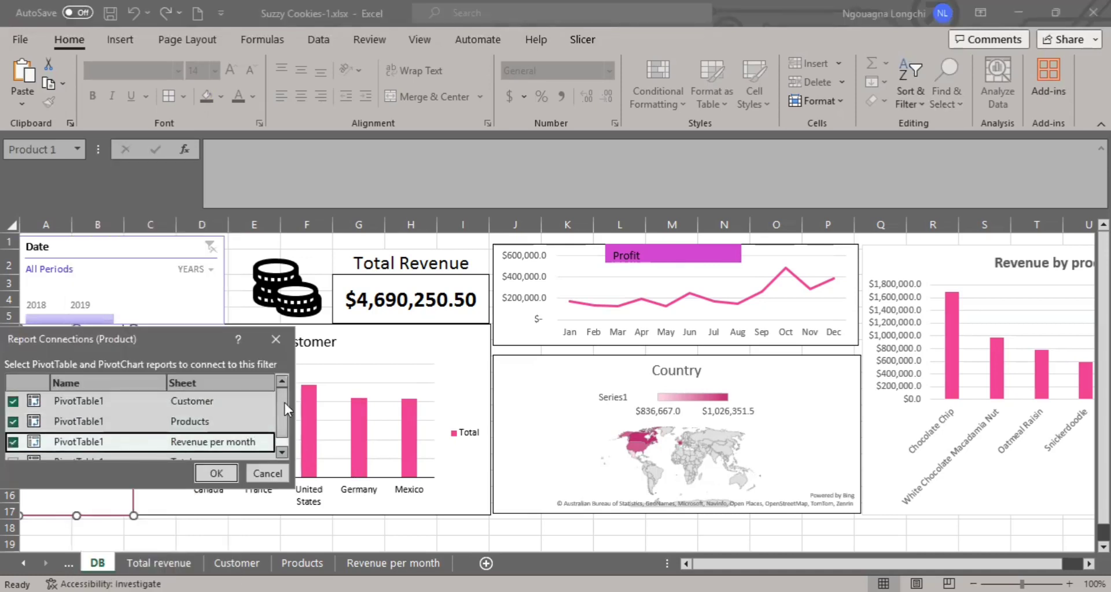
drag(284, 403, 289, 433)
click(13, 450)
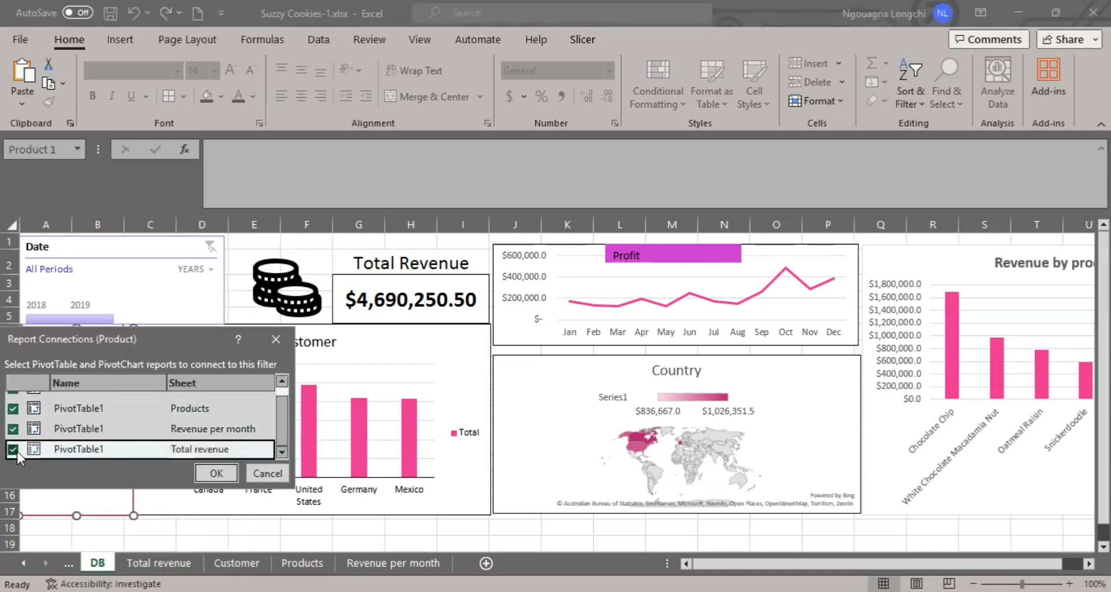
click(217, 473)
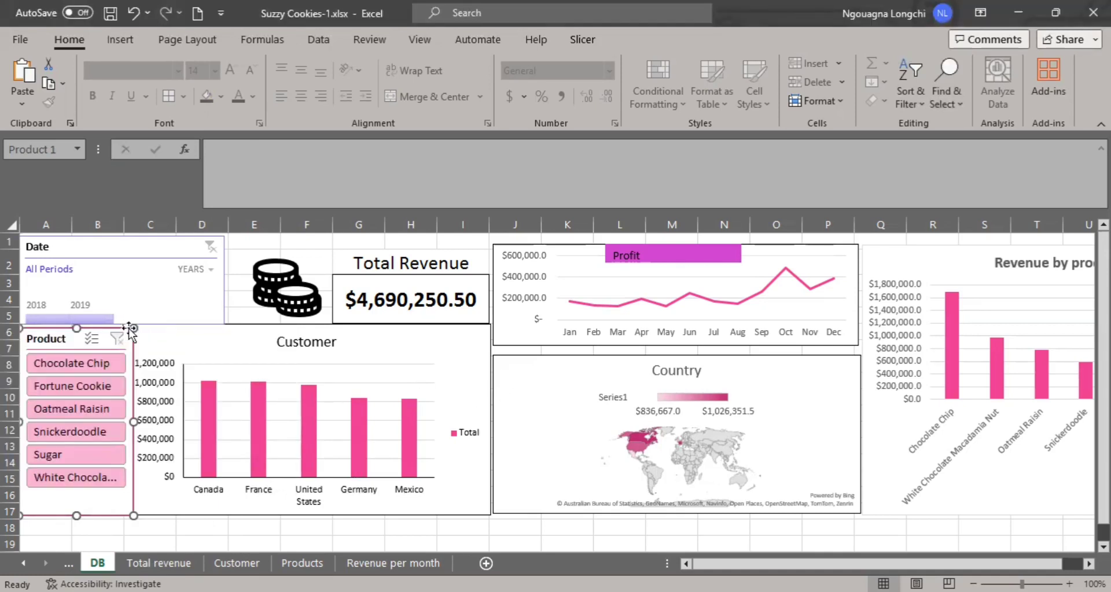
Test the Date timeline by filtering the dashboard to 2019 and 2018 separately, ending on the full 2018 - 2019 range.
click(207, 271)
click(212, 292)
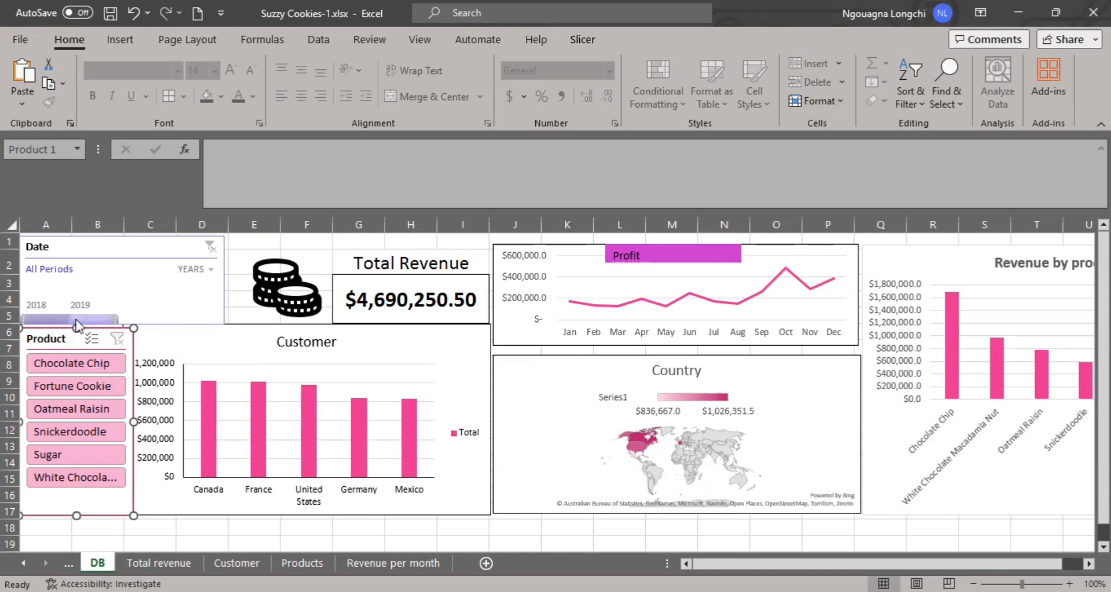
click(83, 319)
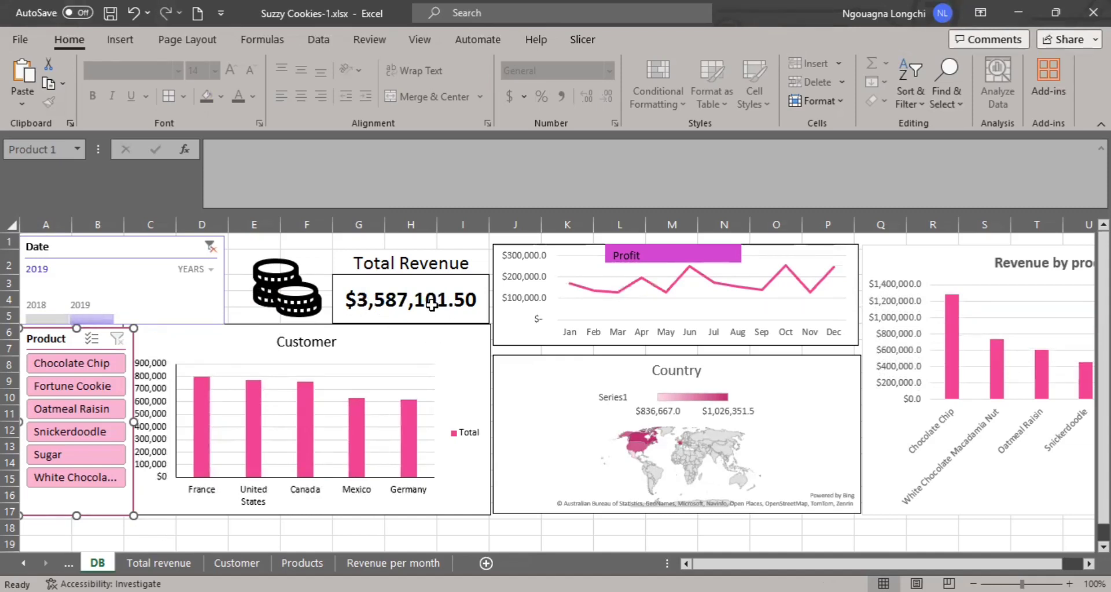
click(46, 317)
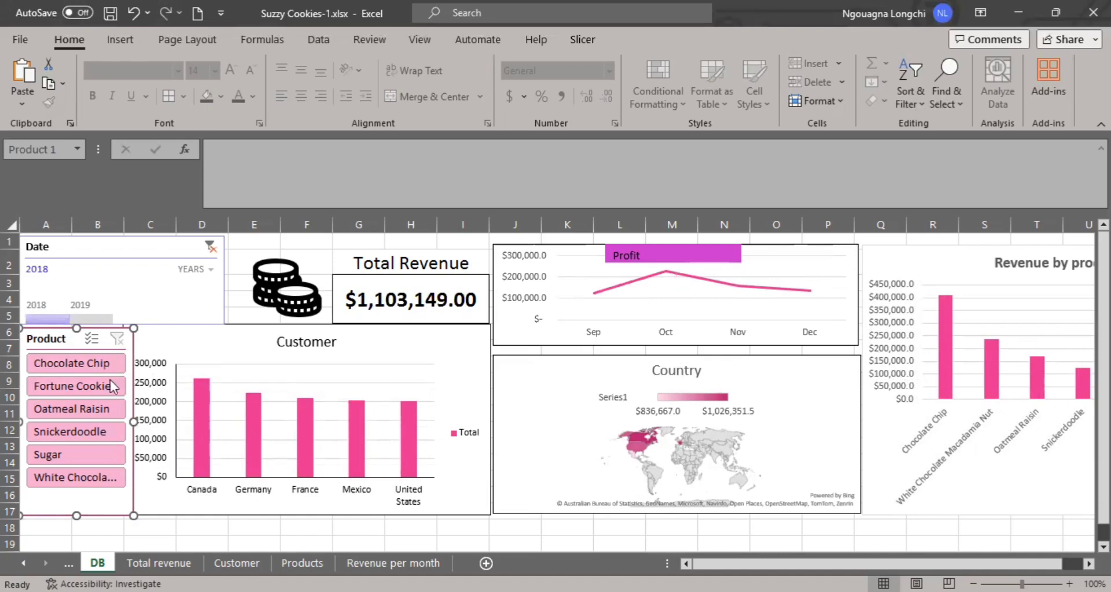
shift+click(95, 322)
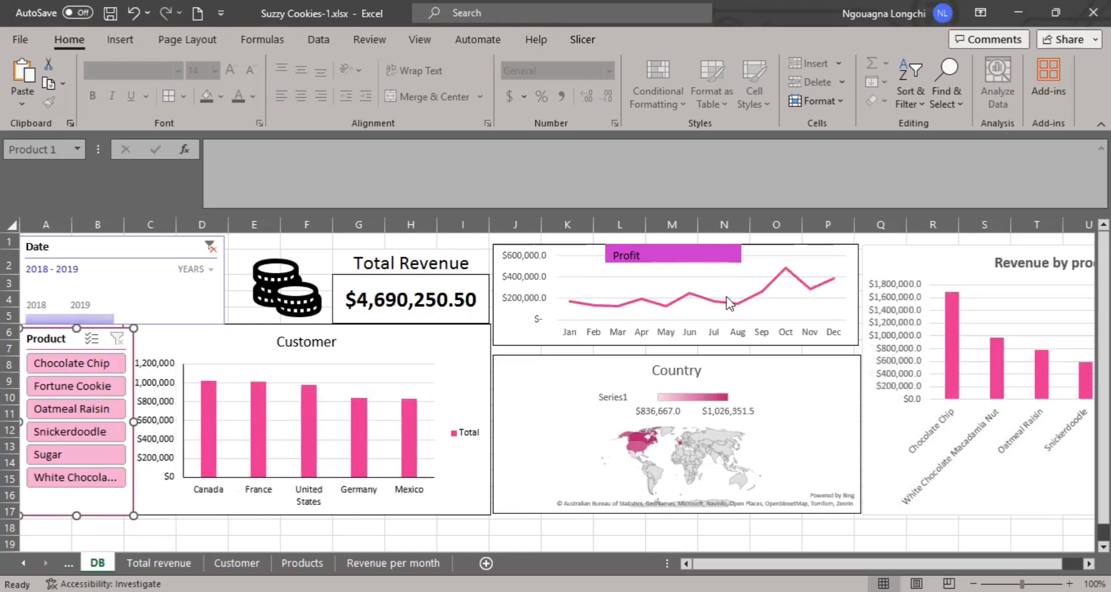
Filter the dashboard to Chocolate Chip with the Product slicer and examine the charts across to Revenue by product.
click(756, 360)
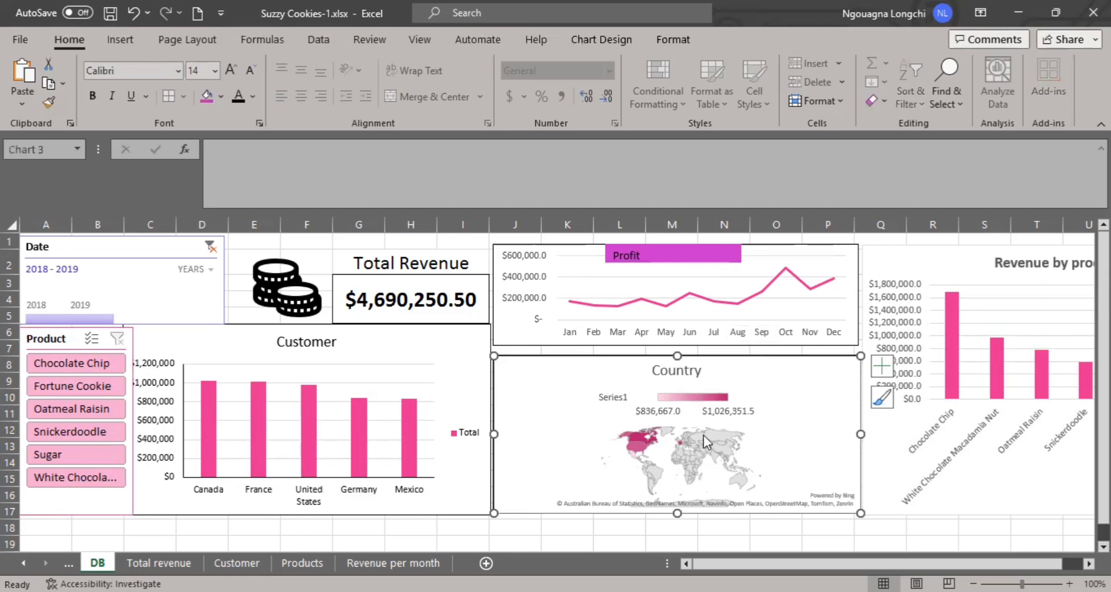
mouse_move(704, 437)
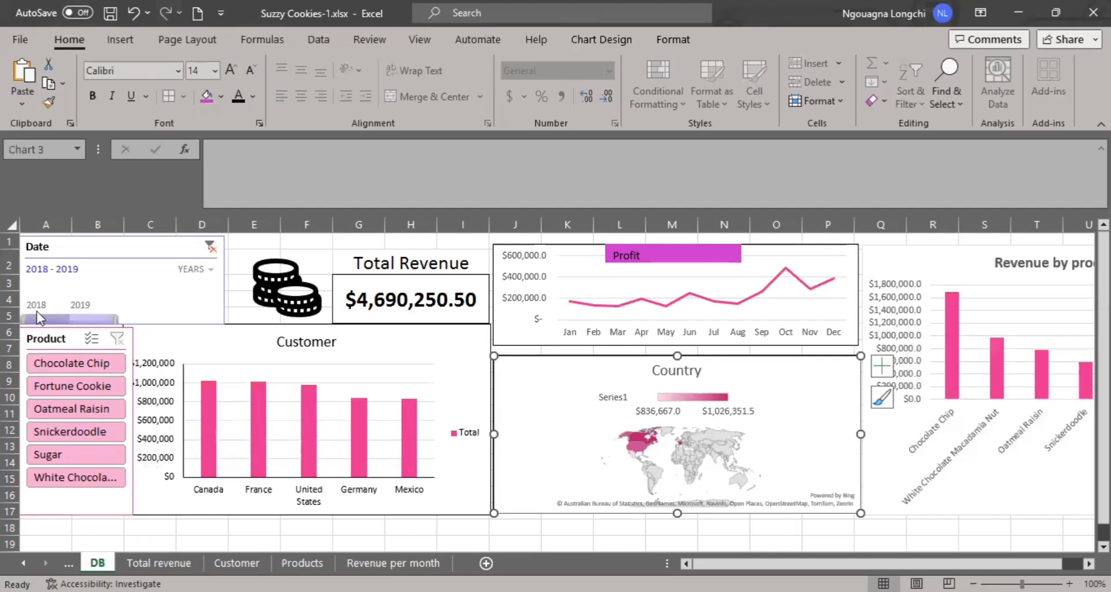
click(81, 363)
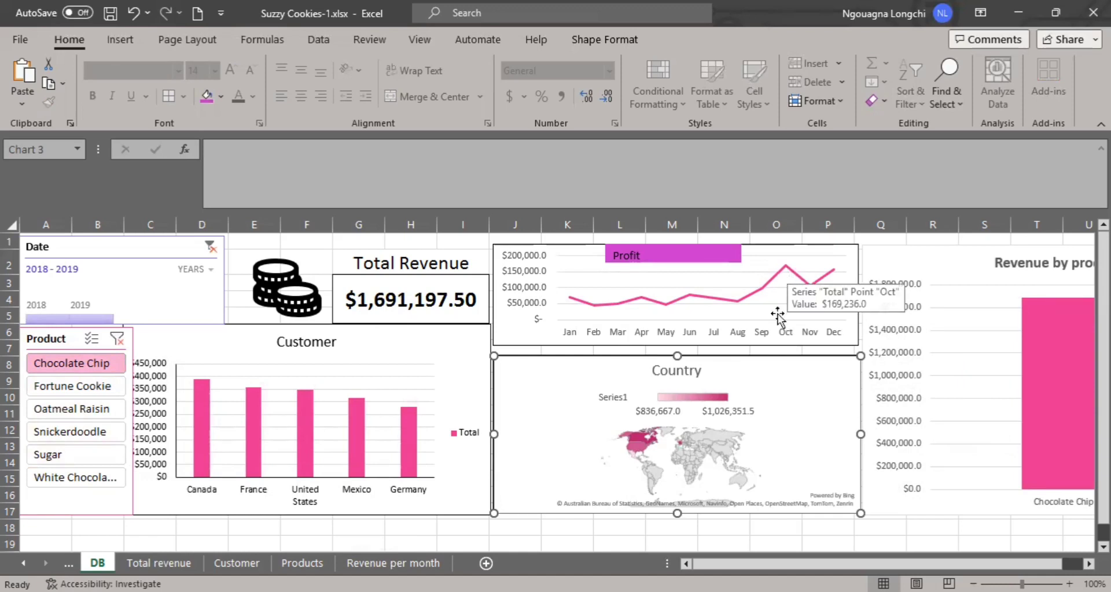
drag(805, 565, 825, 564)
mouse_move(1023, 404)
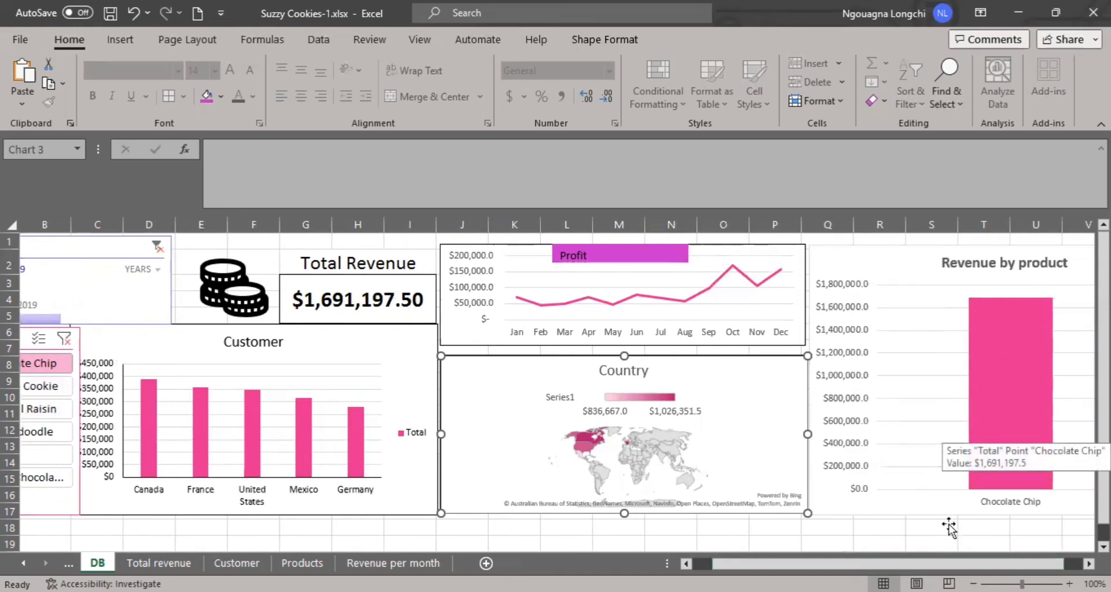
drag(949, 564, 929, 564)
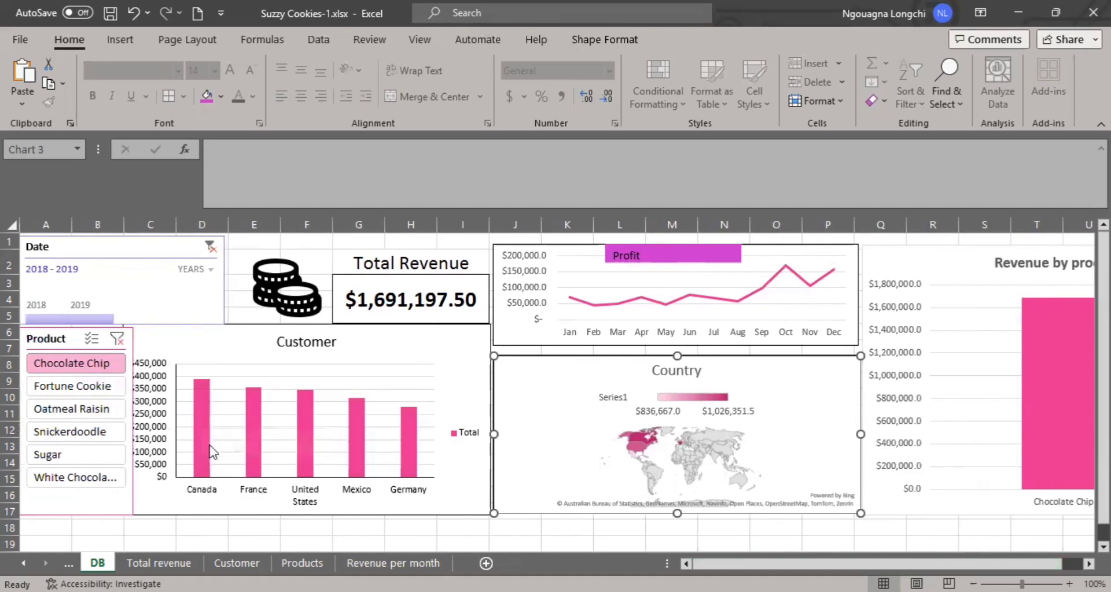
Test the Product slicer with Fortune Cookie and Oatmeal Raisin in turn, checking the Customer chart.
click(84, 387)
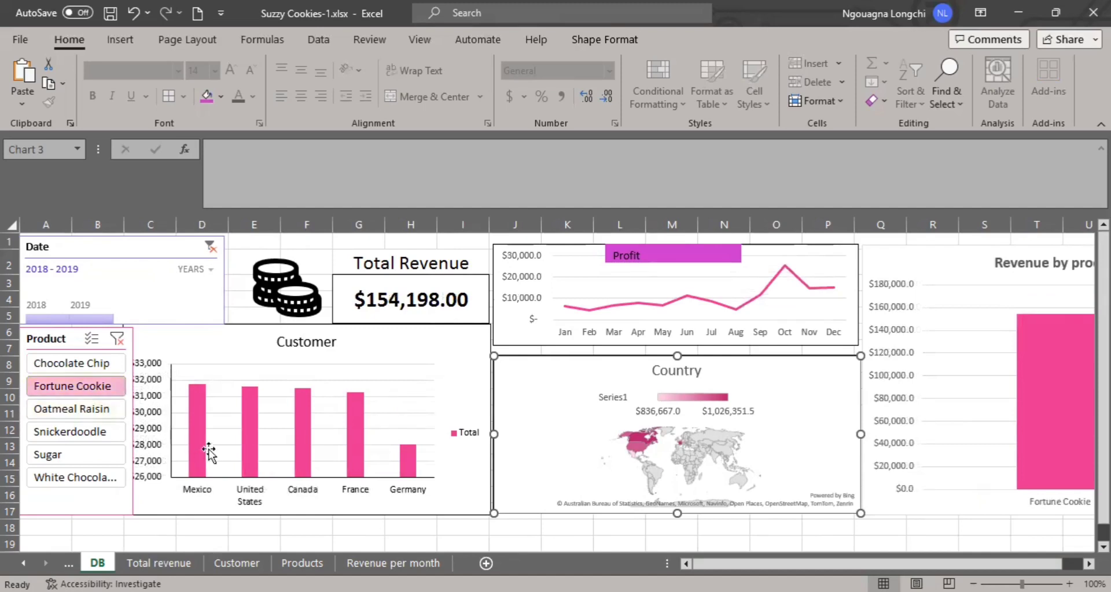
mouse_move(200, 474)
click(72, 409)
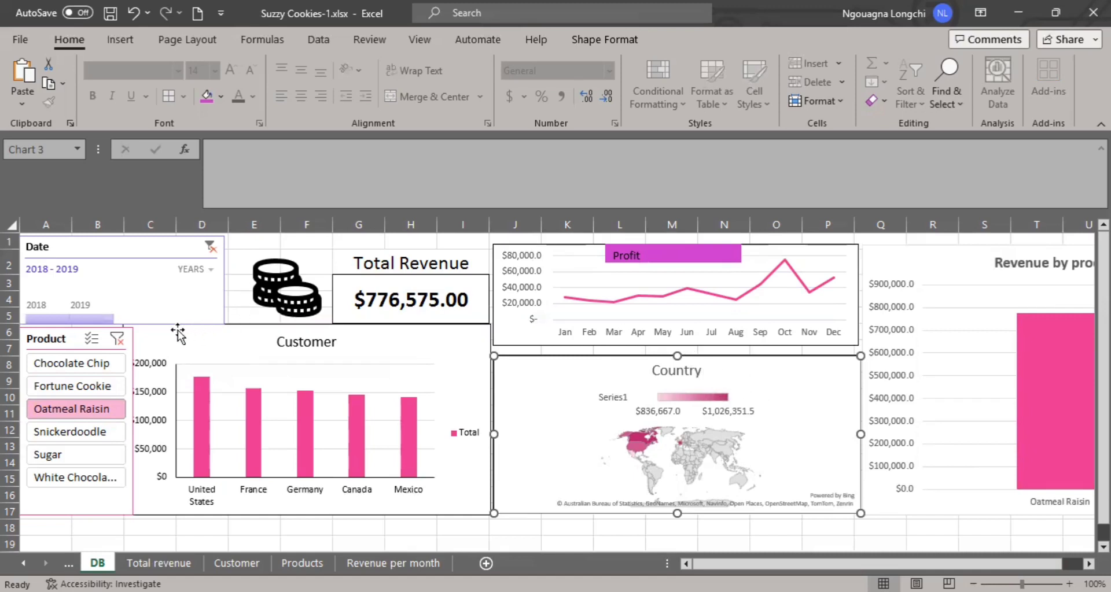
Limit the Date timeline to 2019, test the Product slicer with Snickerdoodle, and reselect all six products.
click(93, 322)
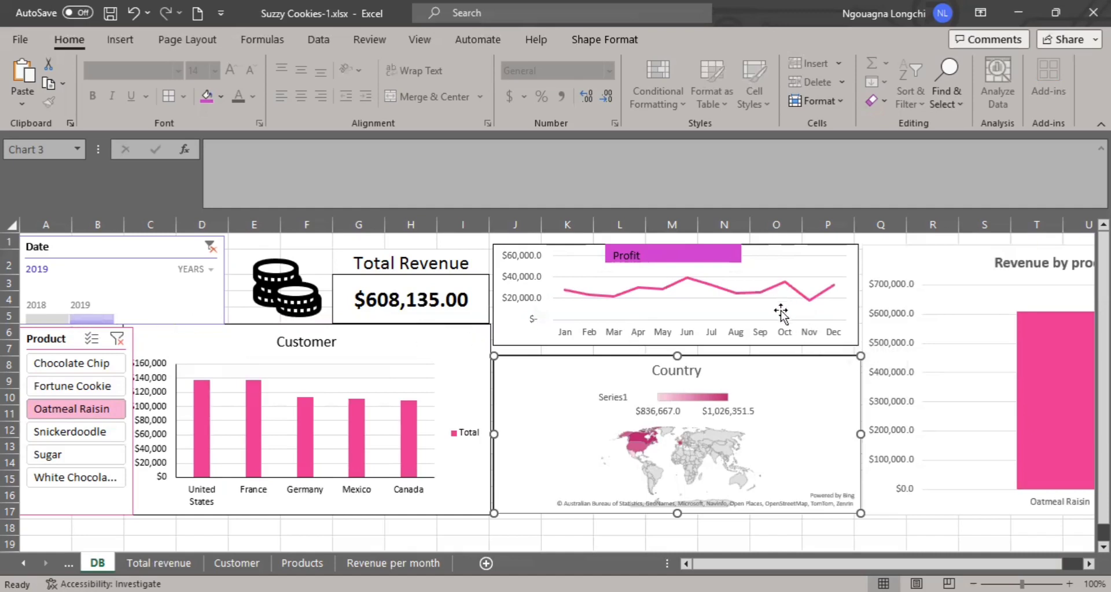
click(68, 431)
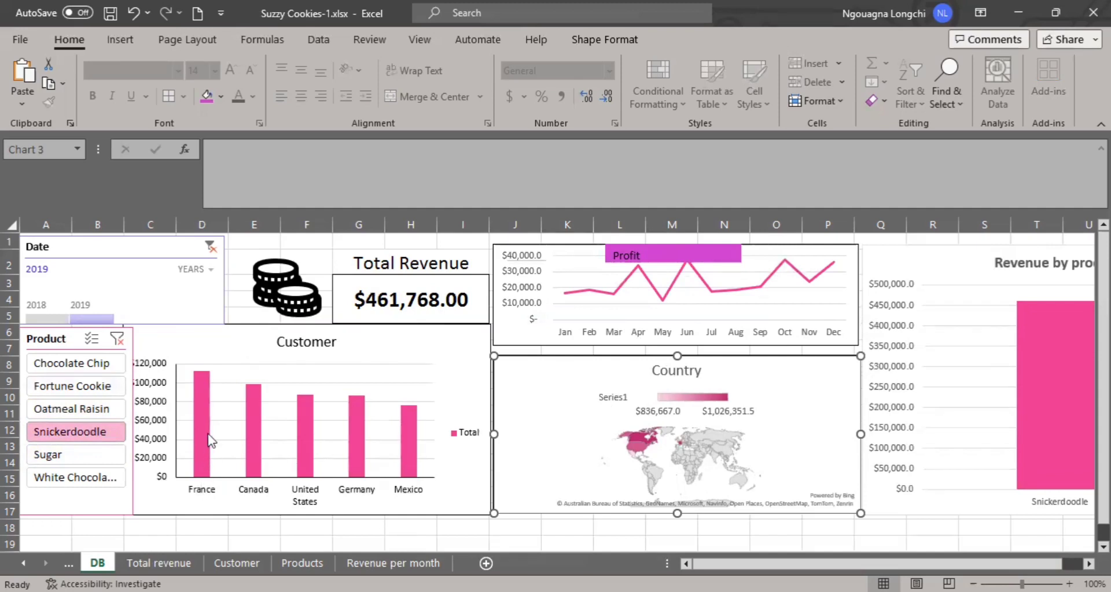
mouse_move(208, 435)
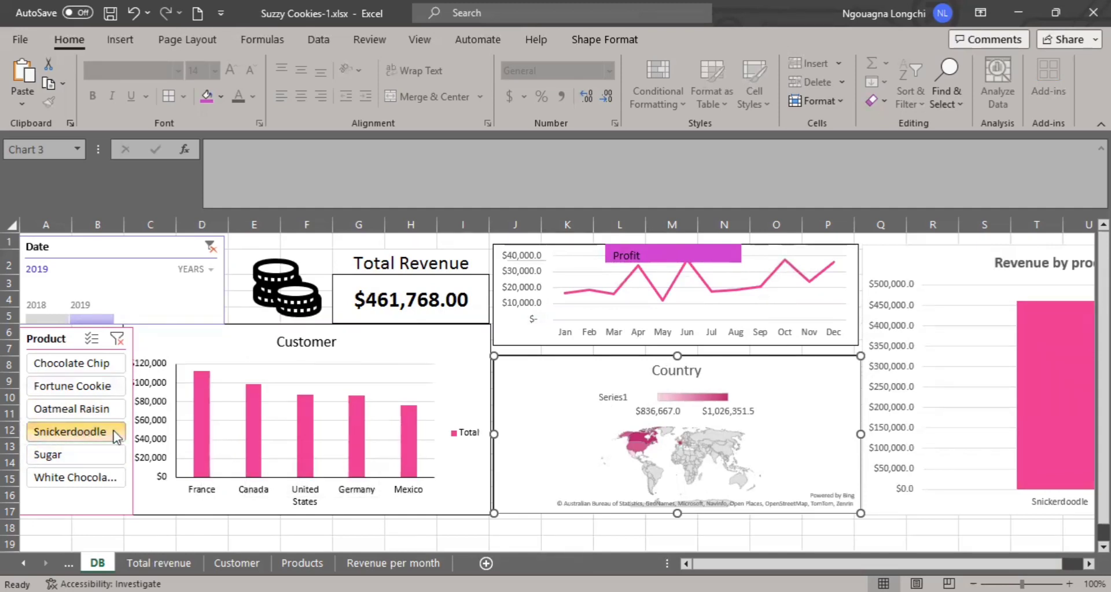
drag(61, 365, 62, 477)
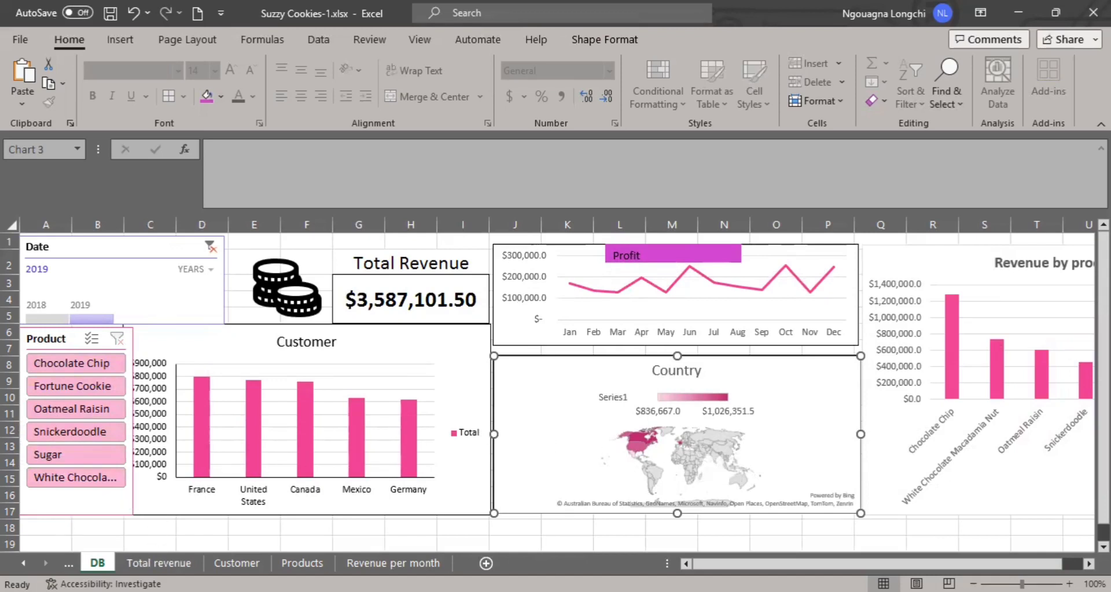
On the Dashboard sheet, select all countries from Canada to United States in the country slicer and review the charts.
click(23, 564)
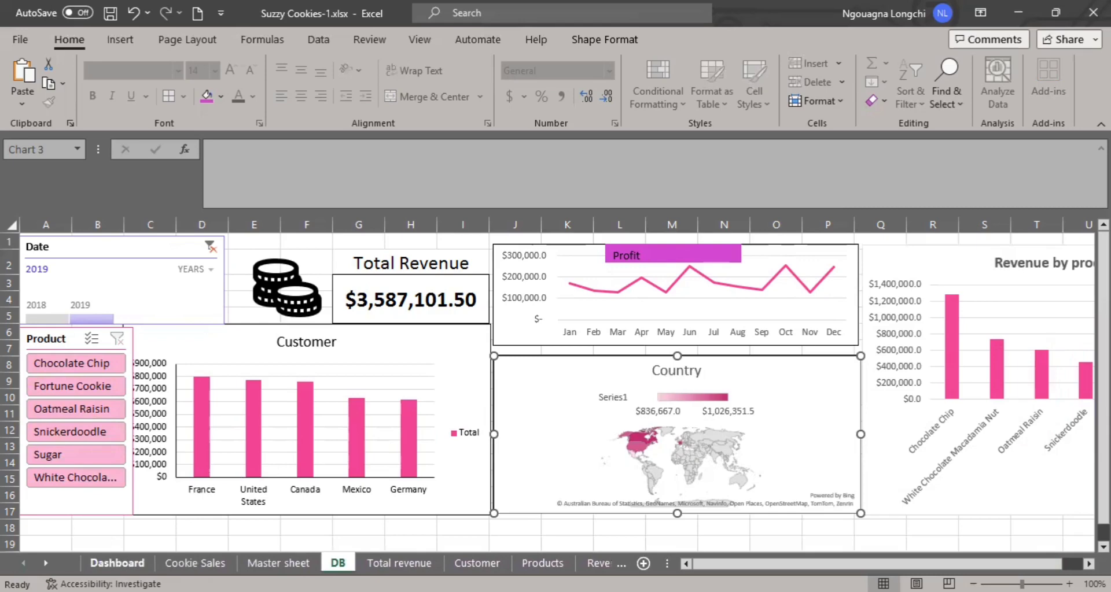
click(117, 564)
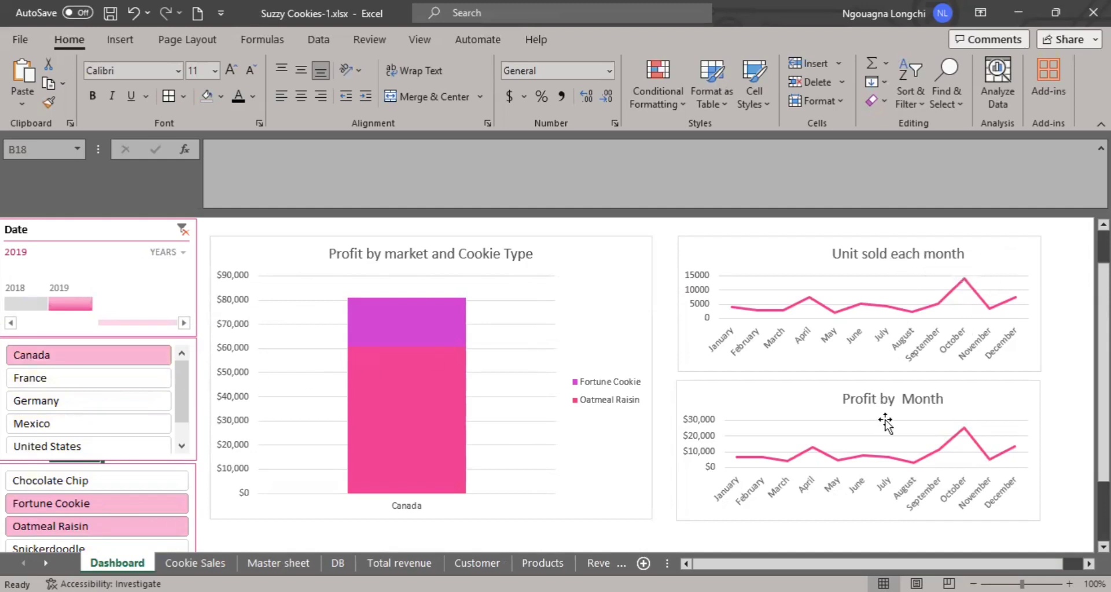
scroll(119, 488, down, 1)
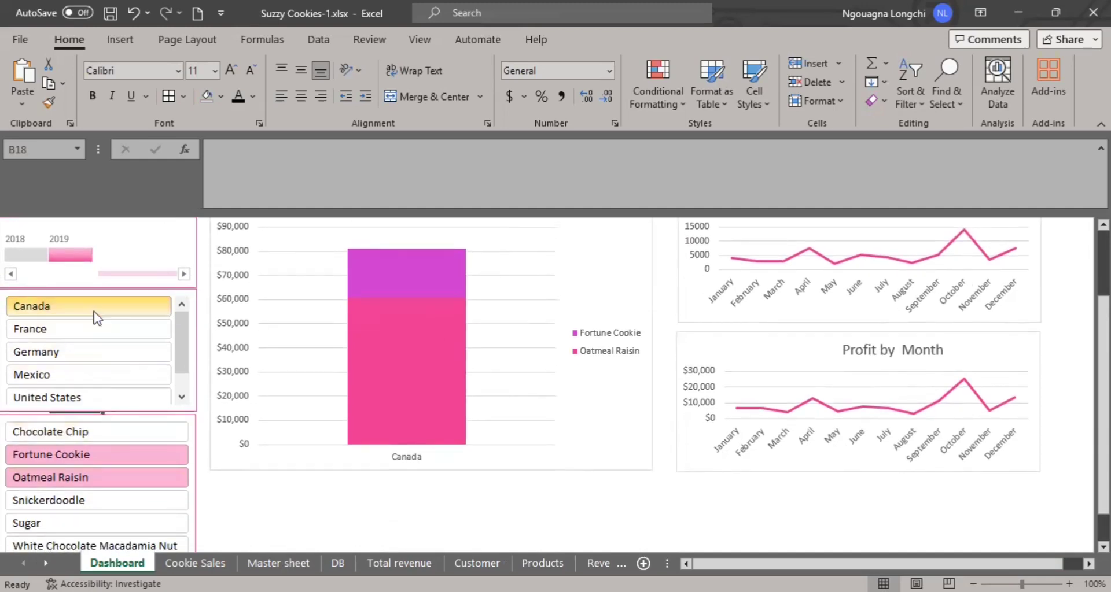
drag(95, 312, 99, 397)
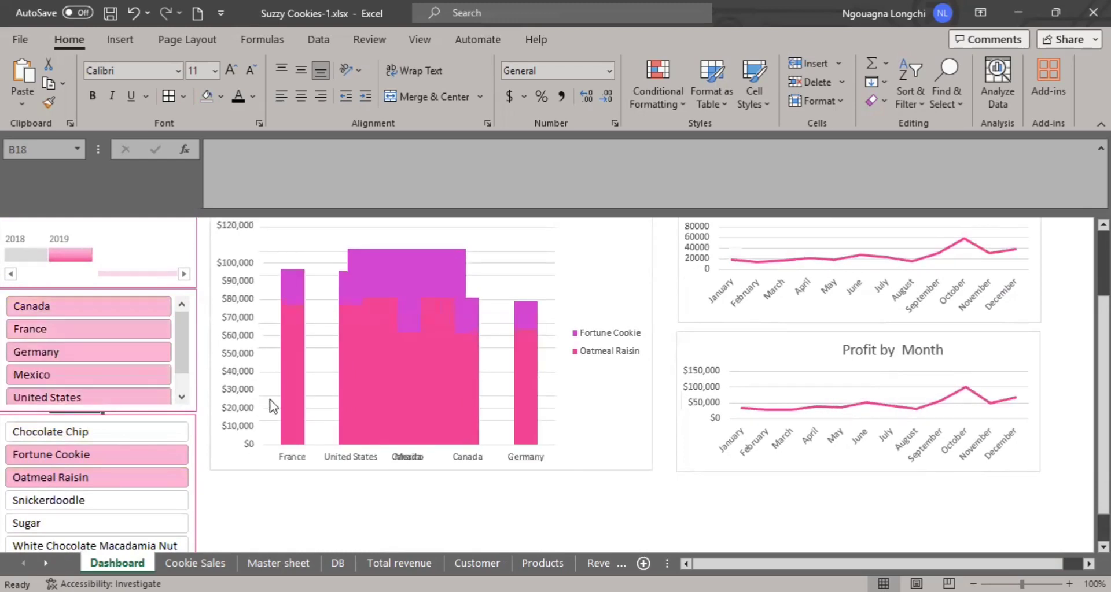
scroll(342, 431, up, 1)
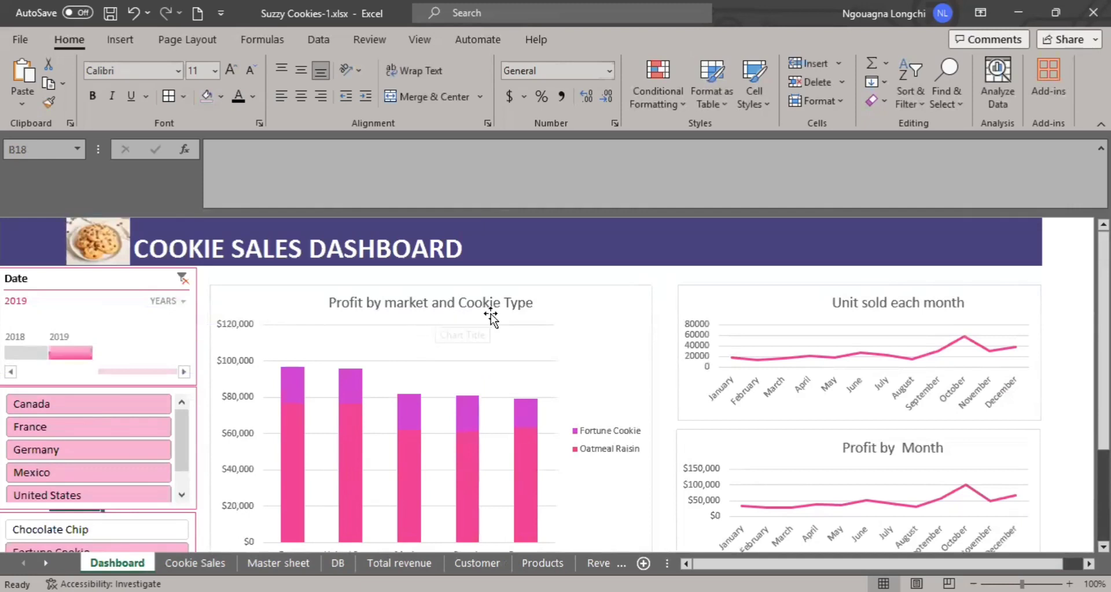
scroll(464, 389, down, 1)
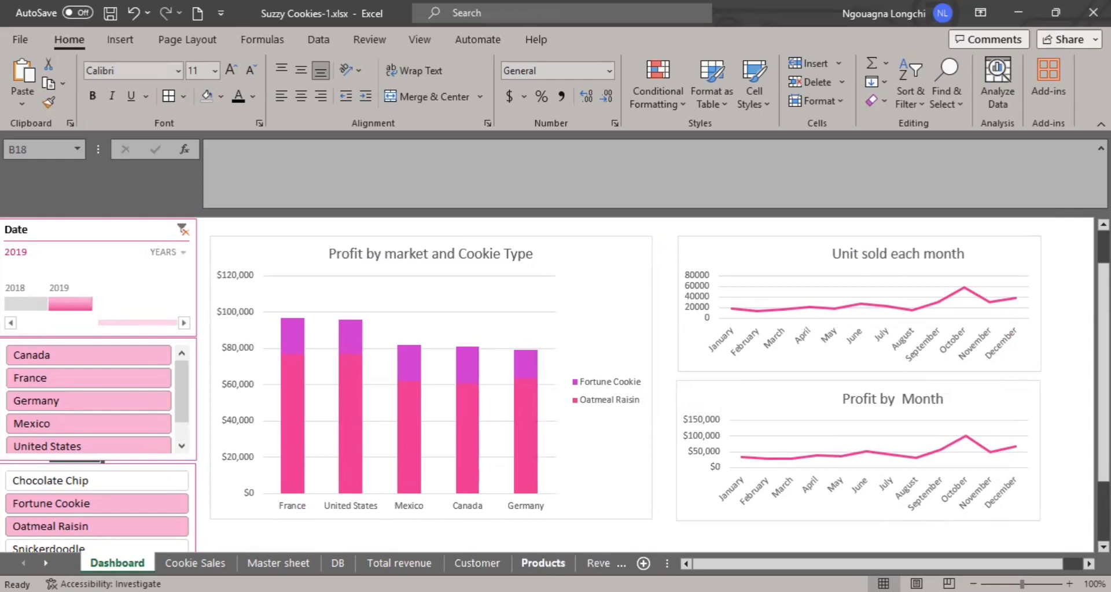
On the Products sheet, move the Revenue by product chart clear of the pivot table.
click(556, 563)
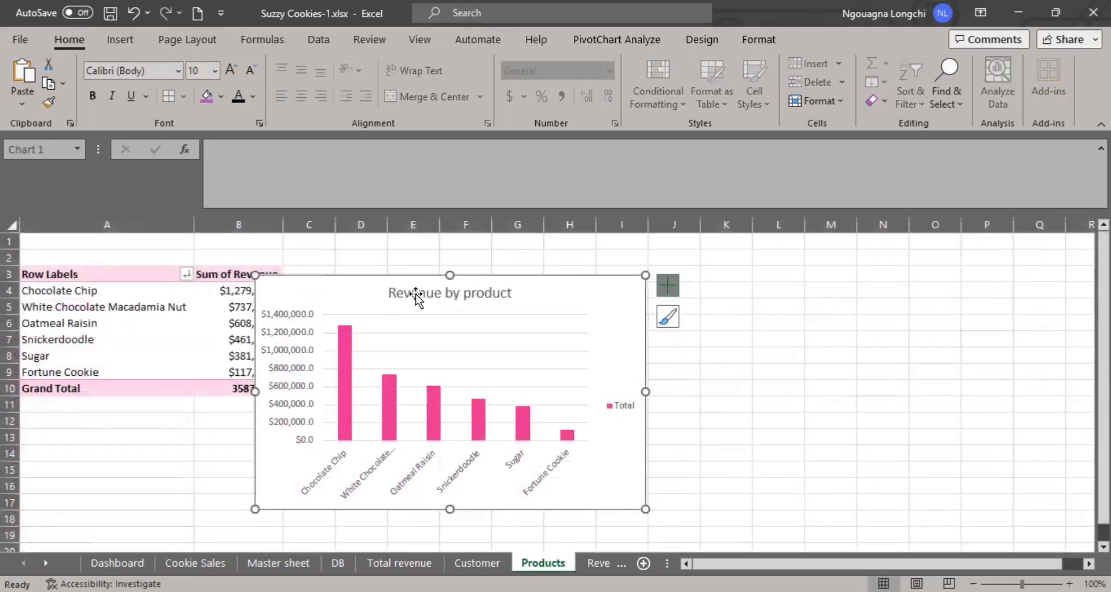
drag(412, 281, 508, 275)
drag(426, 278, 512, 266)
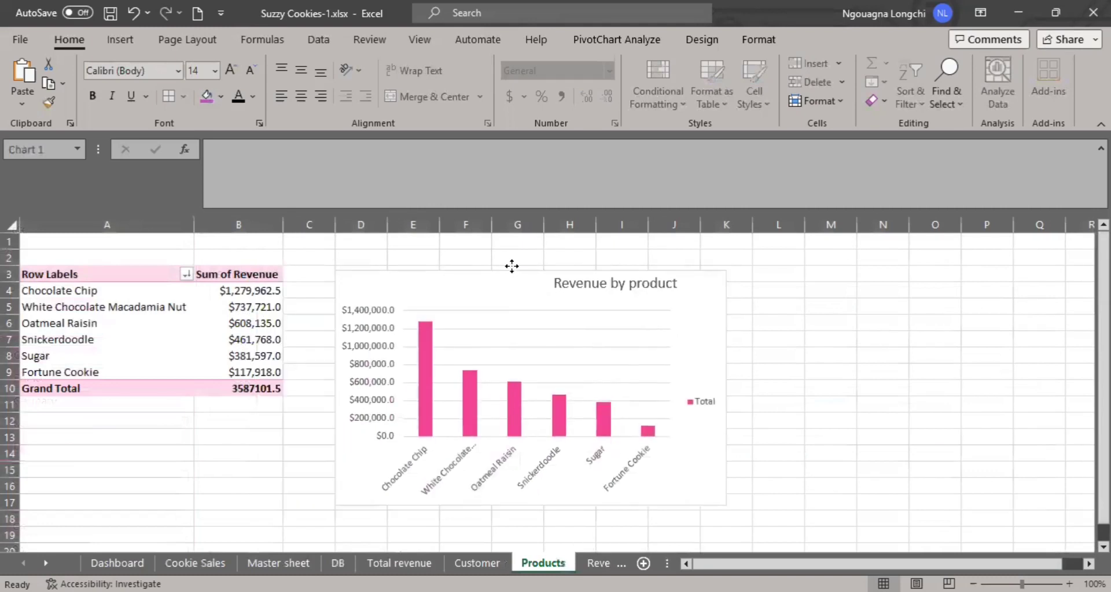
Show the field list of the Products pivot table and add the Country field to its columns.
click(270, 307)
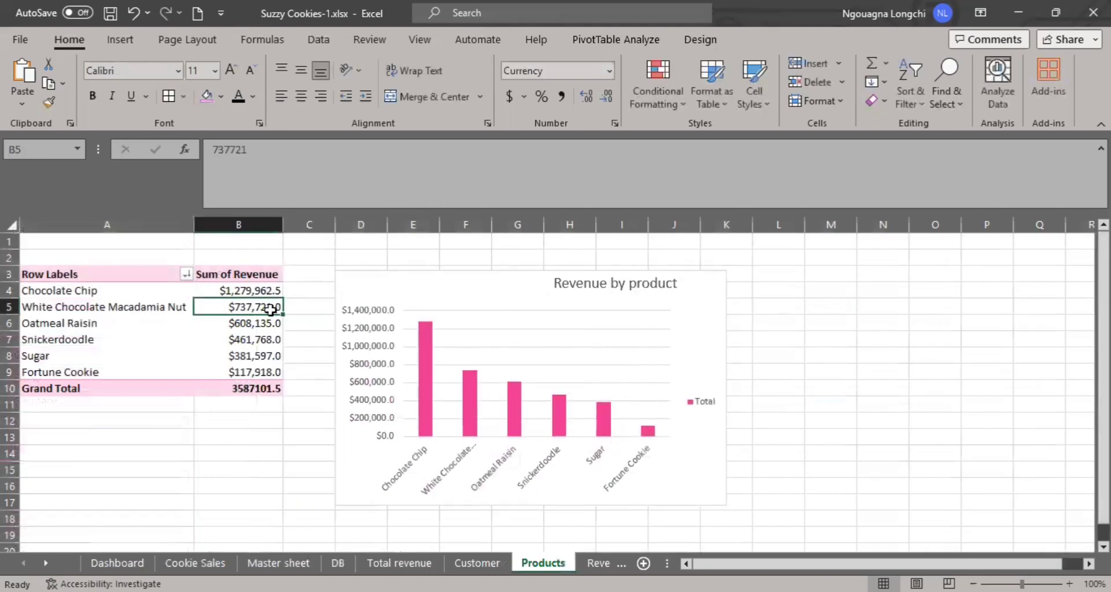
click(249, 355)
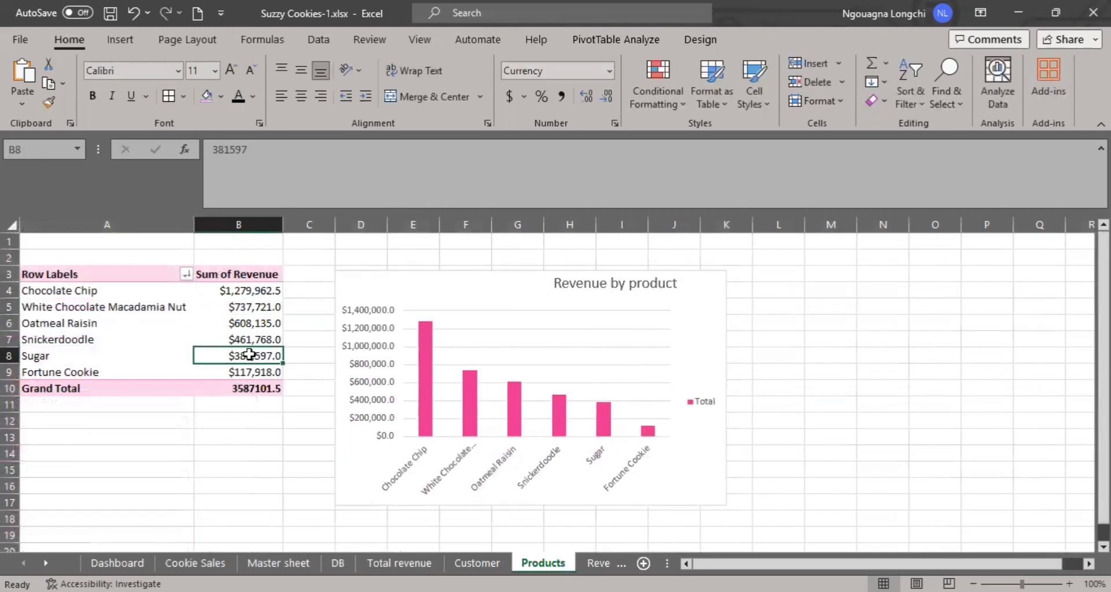
right_click(250, 355)
click(312, 349)
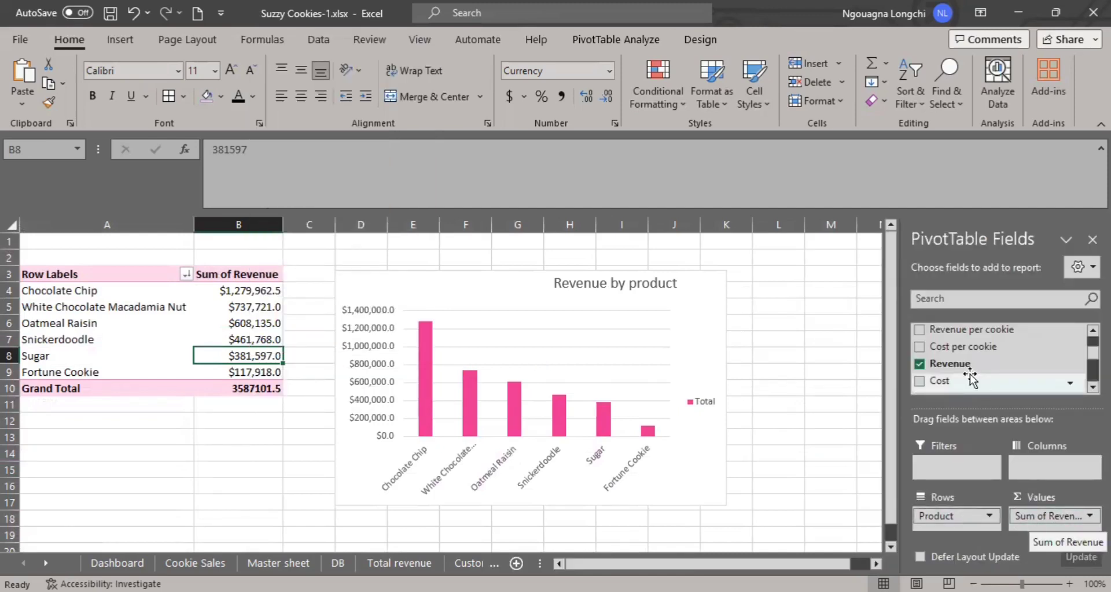
scroll(974, 371, up, 2)
scroll(963, 346, down, 4)
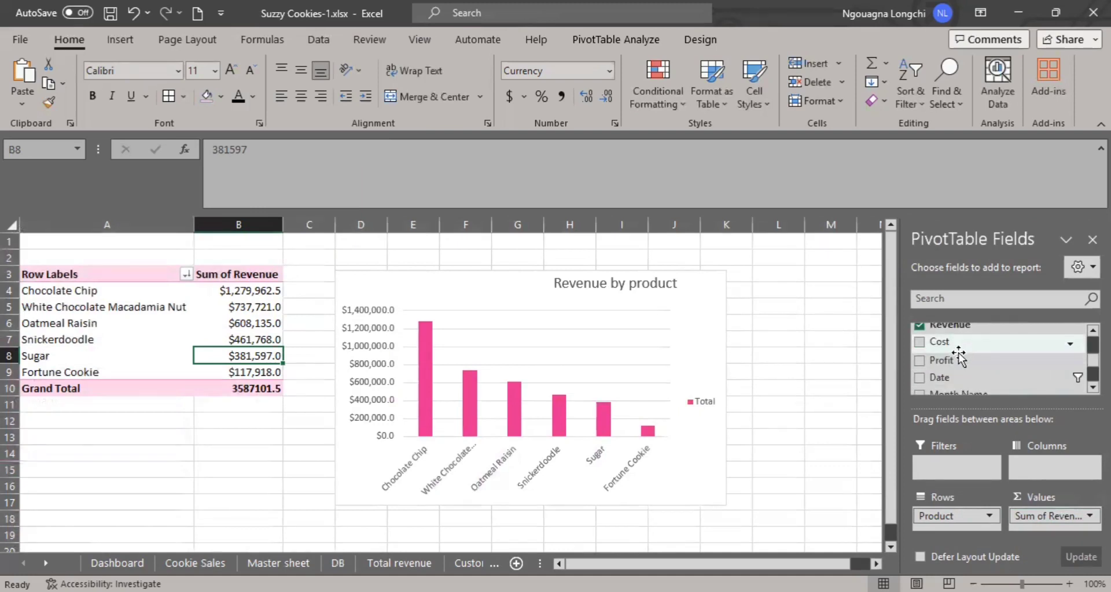
scroll(960, 359, up, 3)
mouse_move(960, 360)
mouse_down()
mouse_move(950, 329)
mouse_move(953, 346)
mouse_up()
drag(1015, 442, 1040, 464)
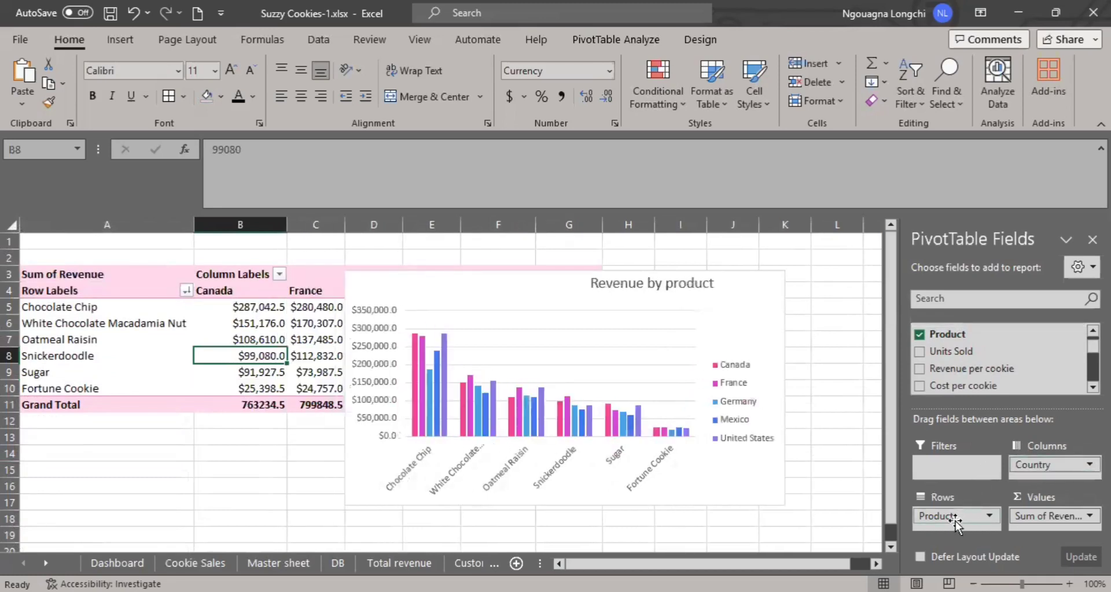
Move Country from the columns to the values of the Products pivot table and remove Sum of Revenue.
drag(1039, 518, 1020, 378)
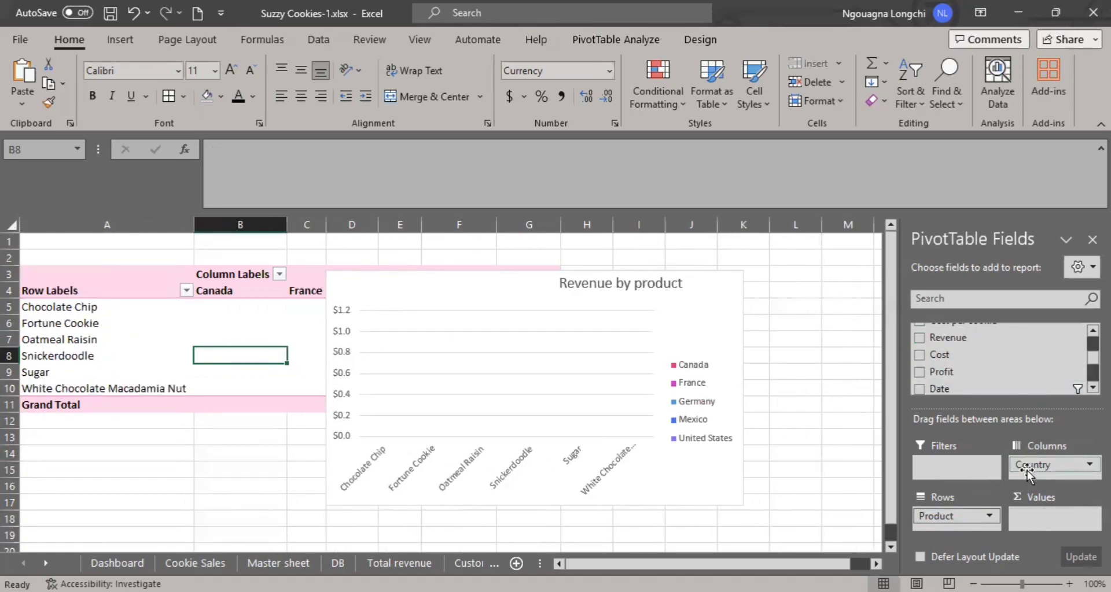
key(ctrl+z)
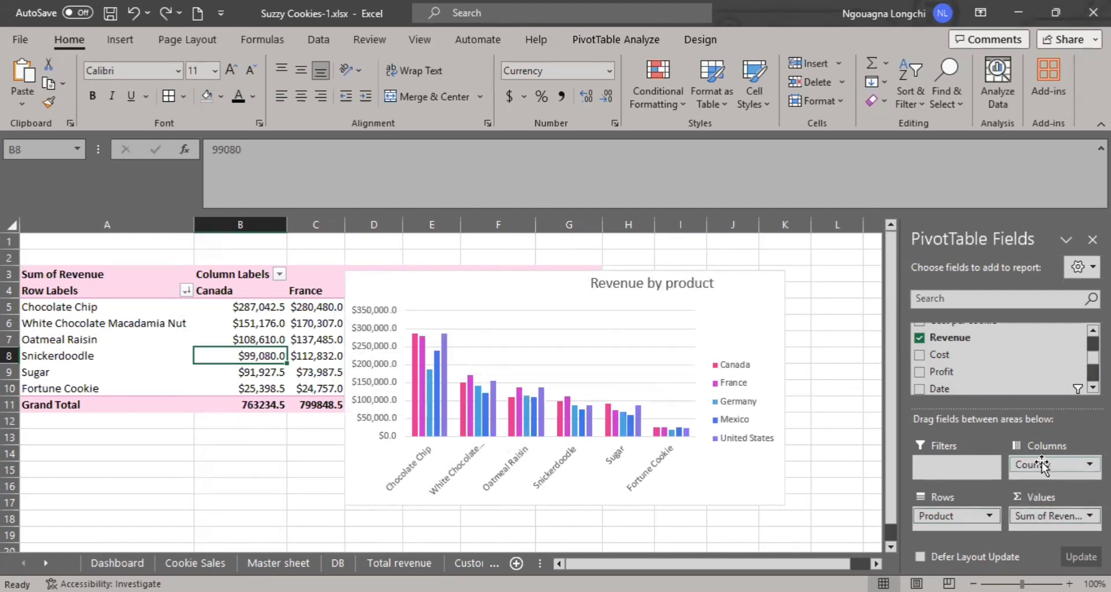
drag(1041, 465, 1047, 519)
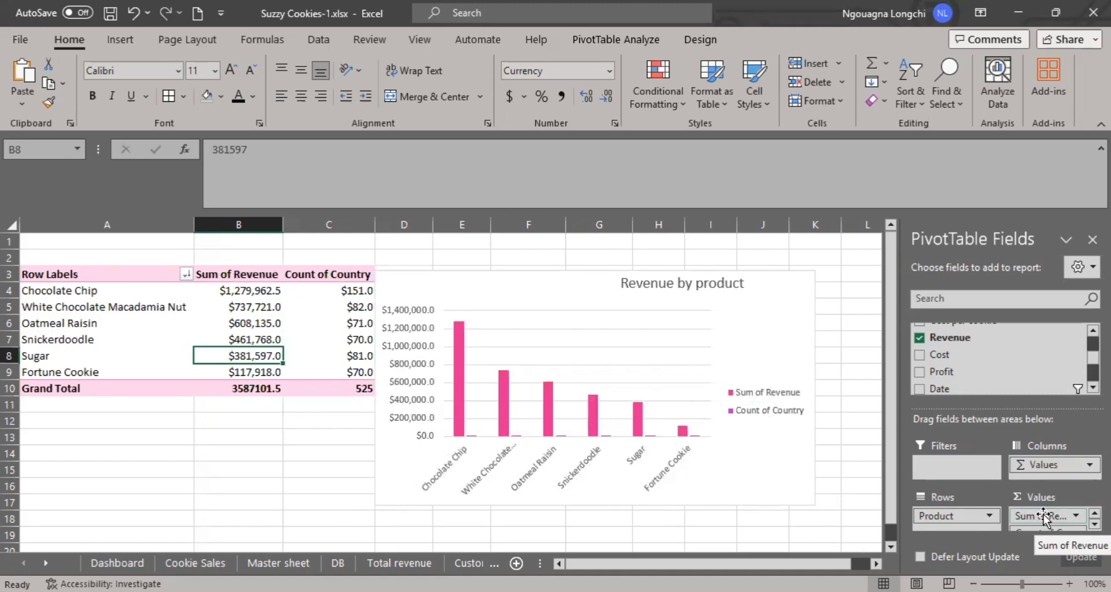
drag(1044, 517, 1033, 384)
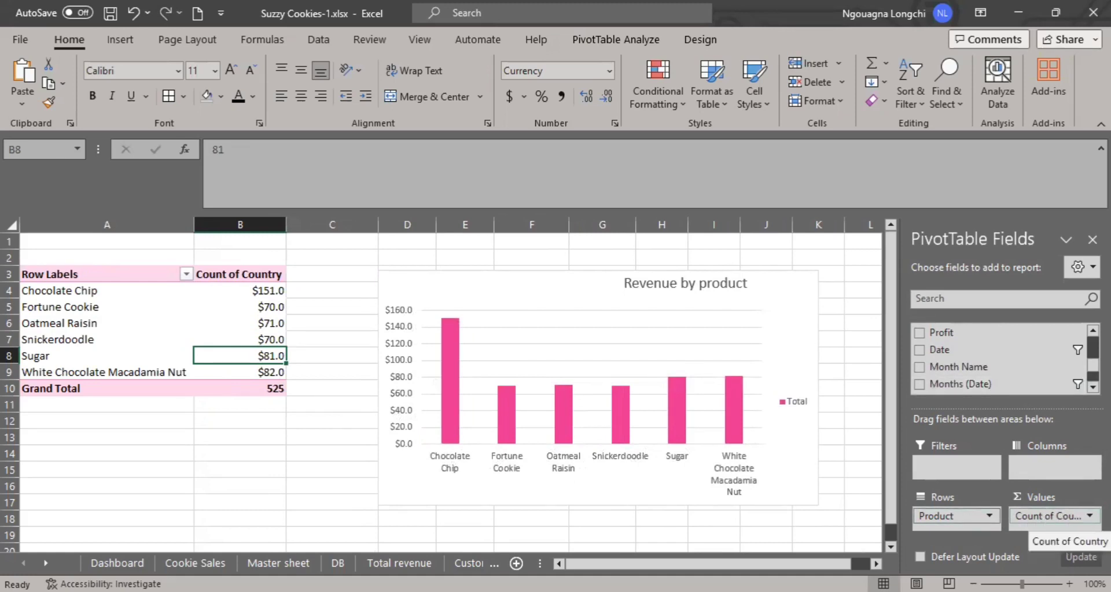
click(1048, 516)
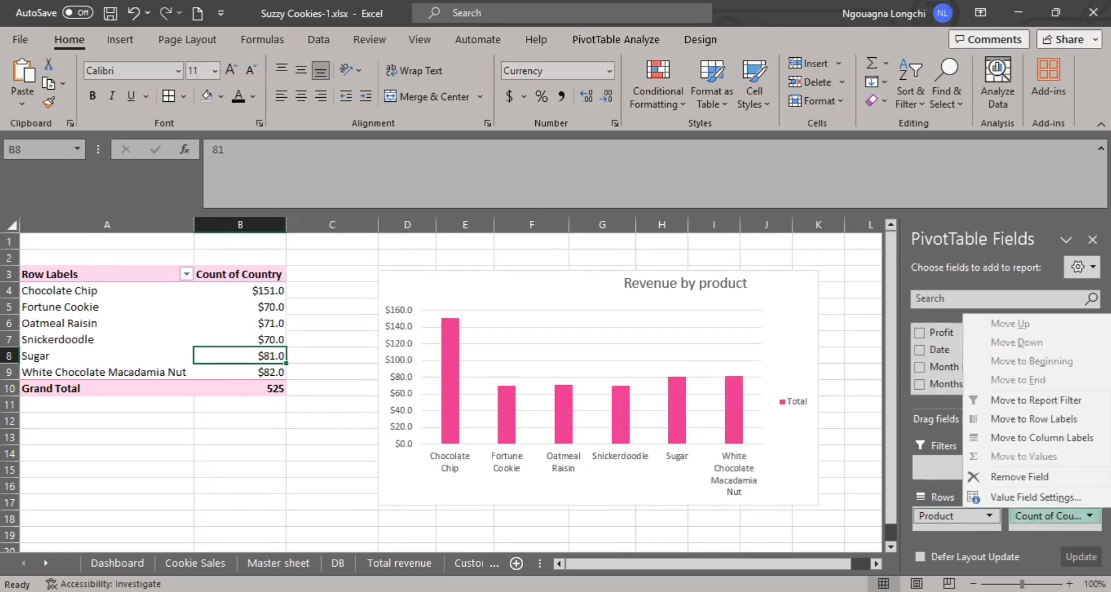
click(777, 523)
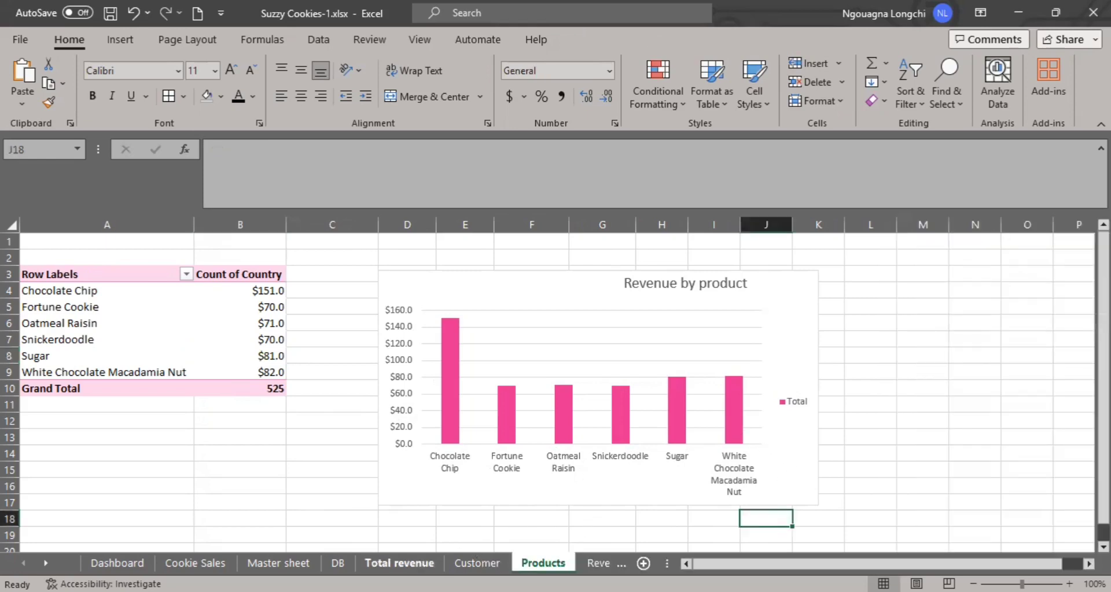
On the Dashboard sheet, select all products from Chocolate Chip to White Chocolate Macadamia Nut in the product slicer.
click(93, 563)
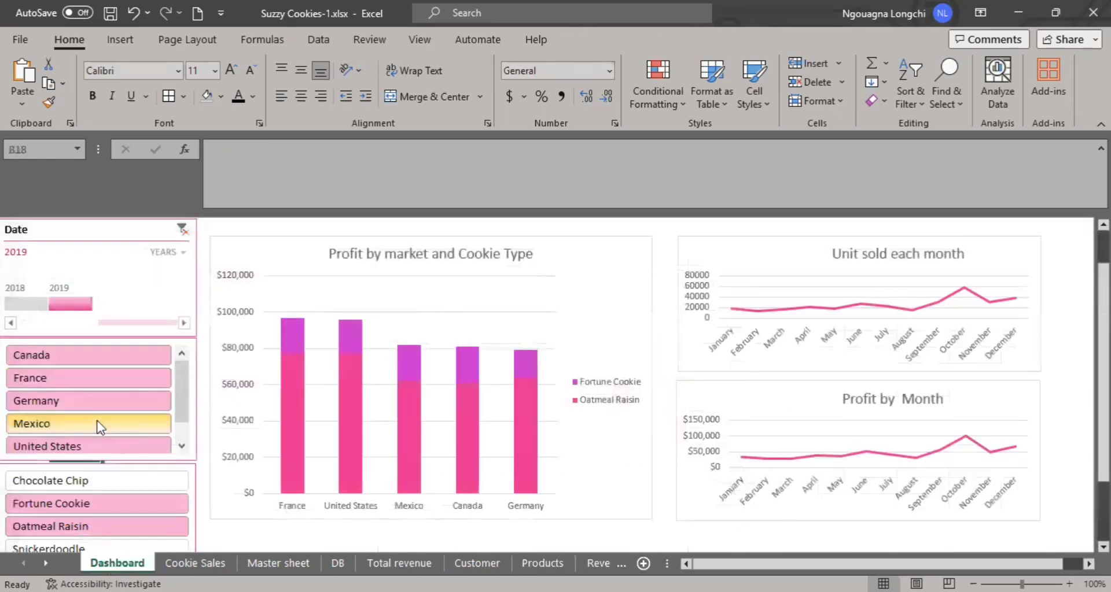
scroll(100, 443, down, 4)
click(109, 289)
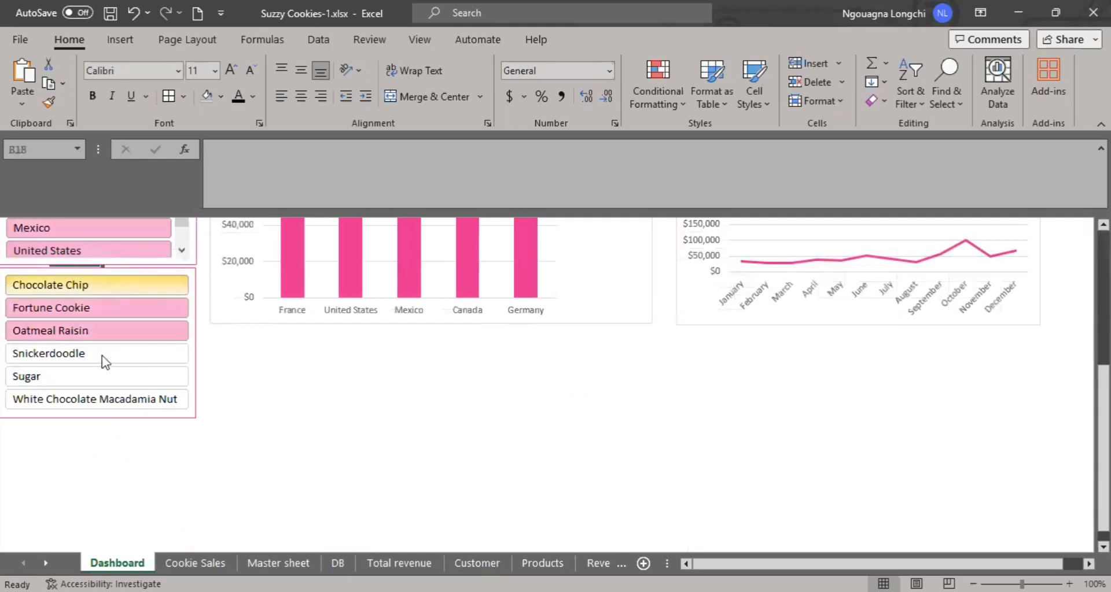
drag(106, 355, 106, 405)
scroll(109, 399, up, 4)
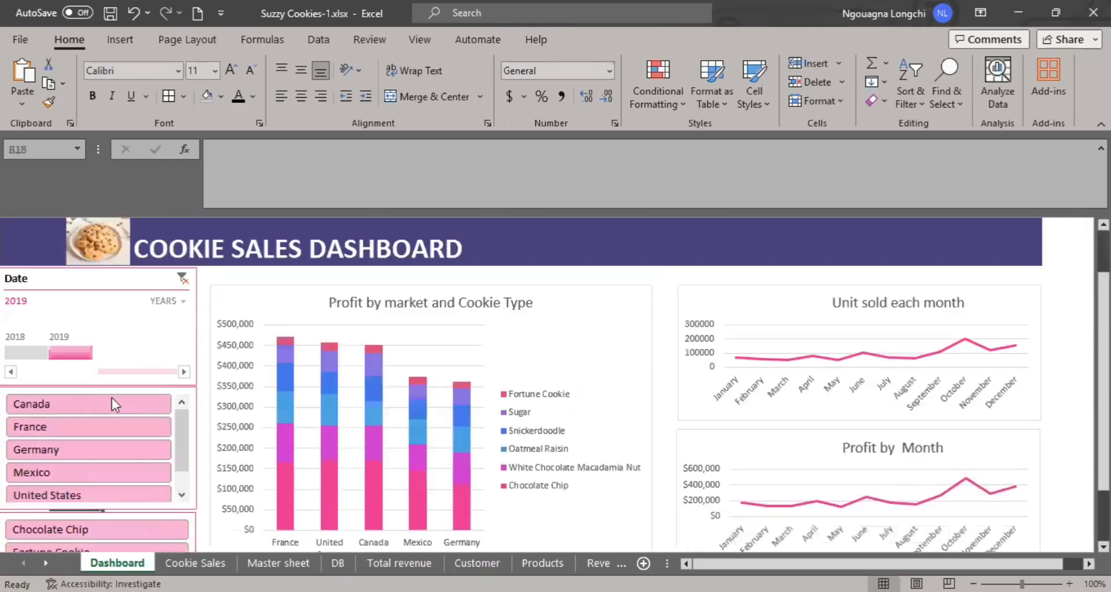
scroll(113, 412, down, 4)
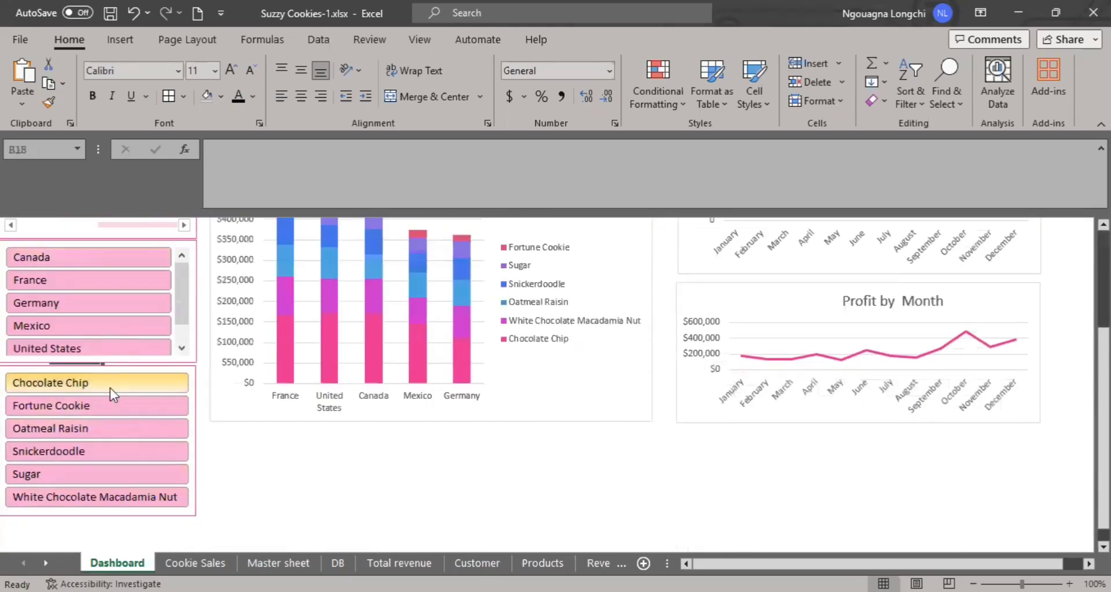
On the Dashboard sheet, examine the France column's cookie values in the Profit by market and Cookie Type chart.
scroll(110, 393, up, 1)
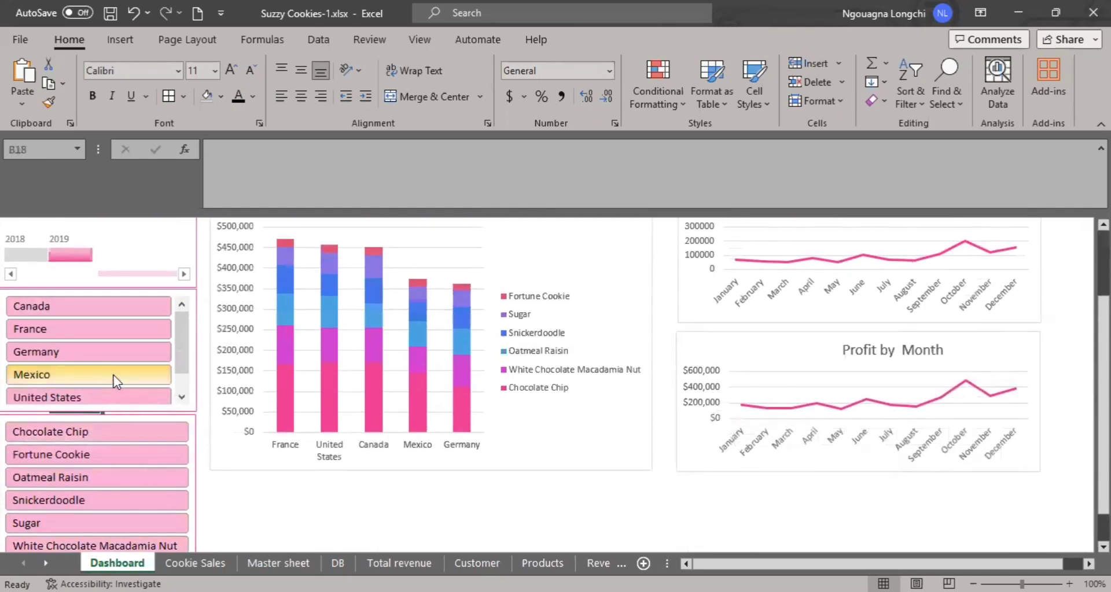
scroll(114, 382, up, 1)
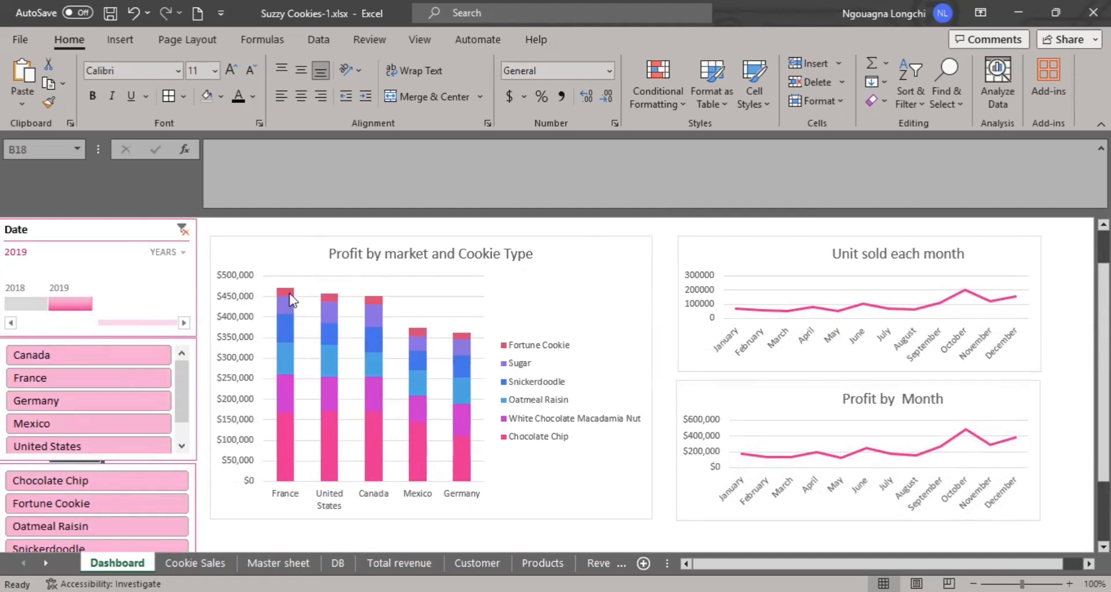
mouse_move(292, 336)
mouse_move(292, 446)
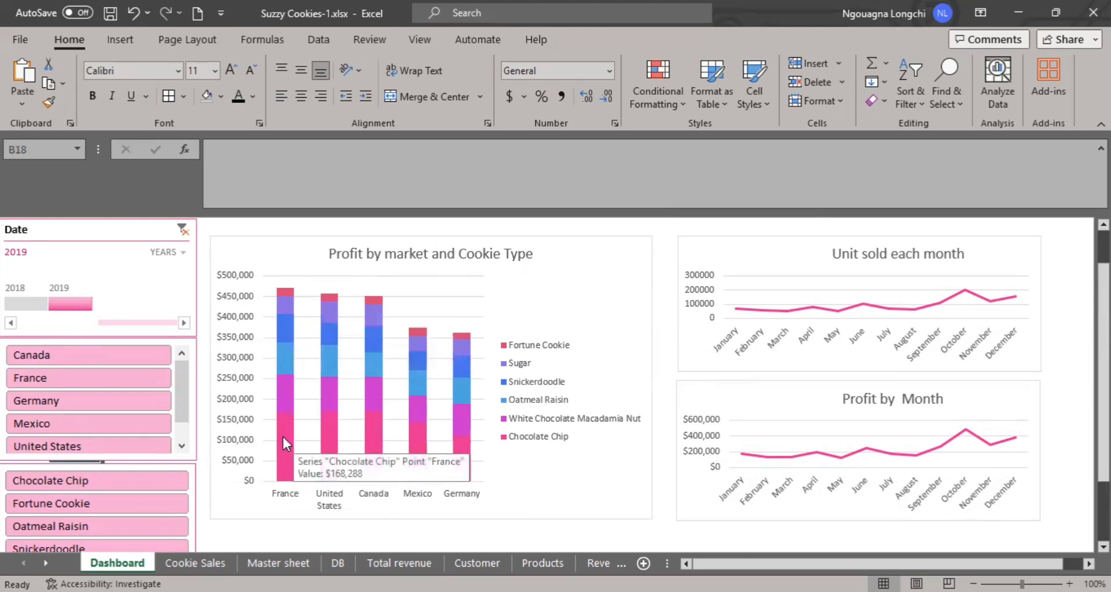
mouse_move(283, 388)
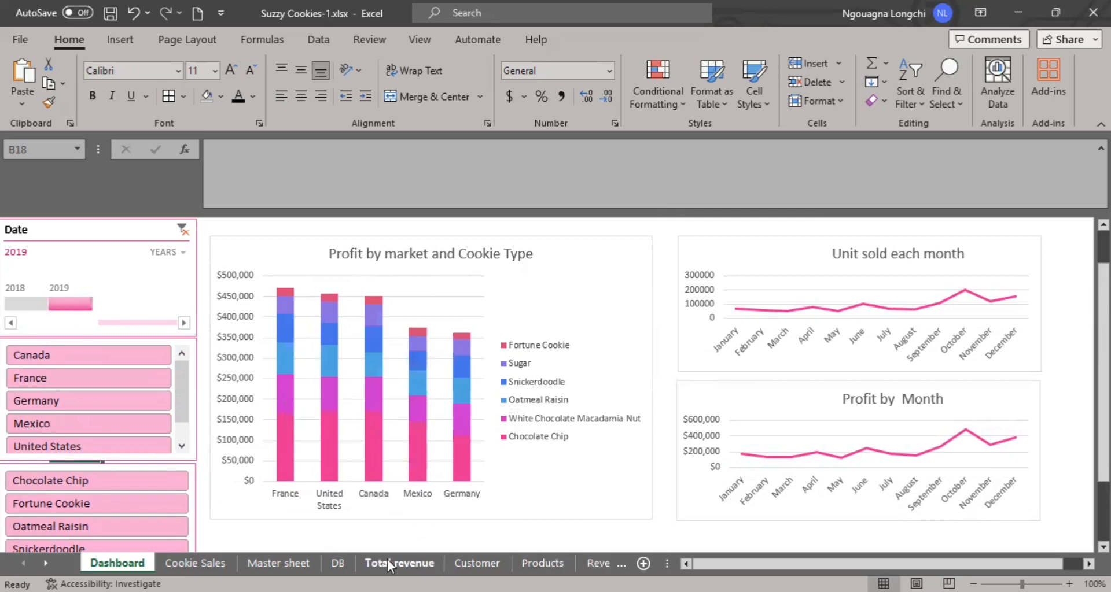
On the DB sheet, switch the Date timeline to months and filter it to March 2019, December 2018 and March 2019 again.
click(350, 561)
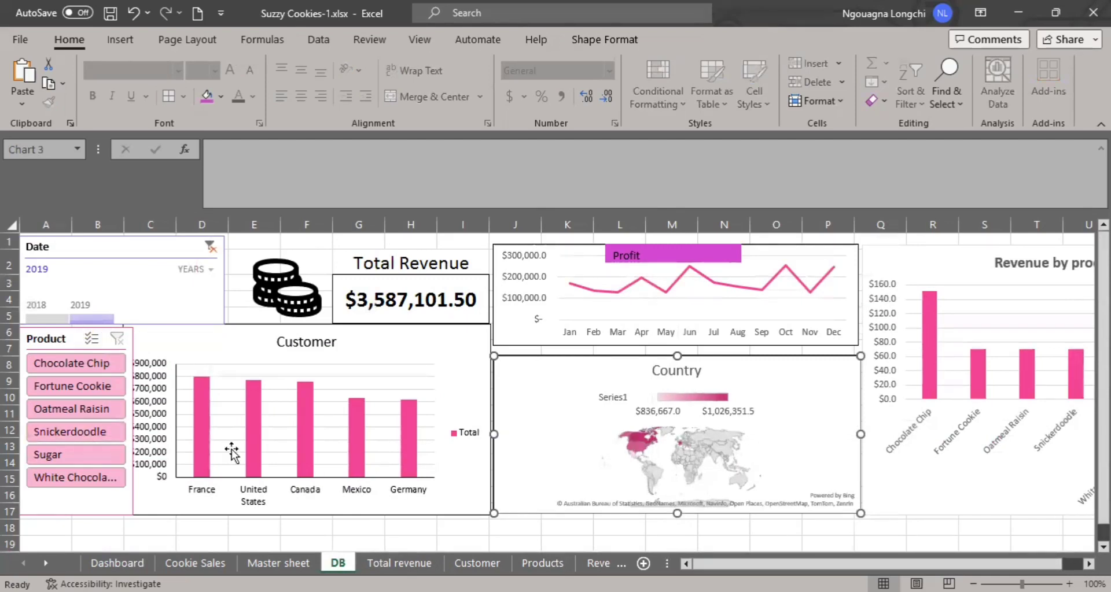
click(211, 270)
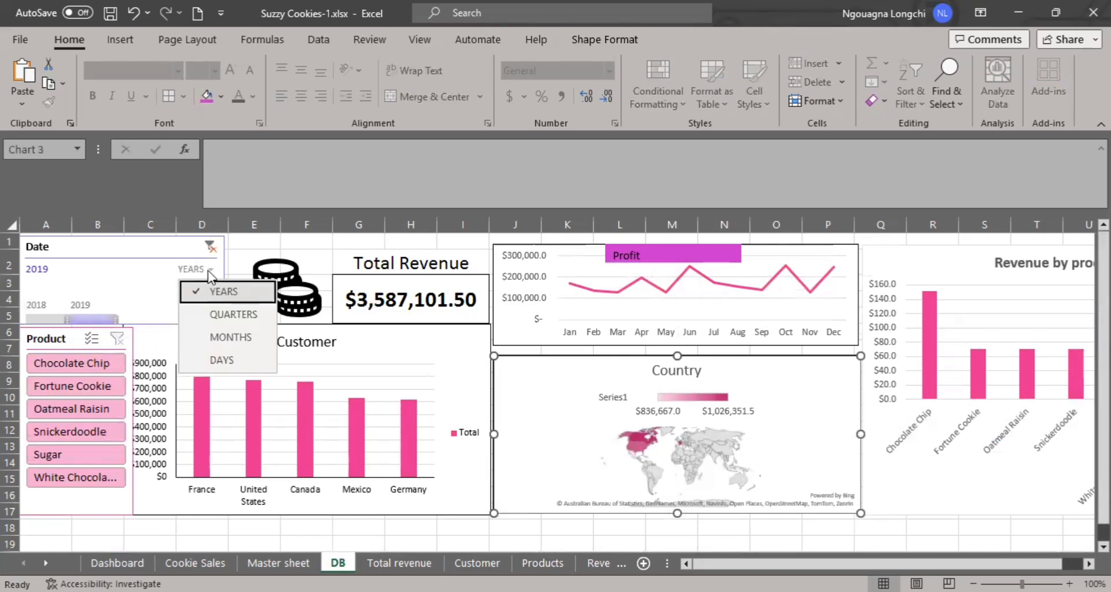
click(227, 338)
click(202, 319)
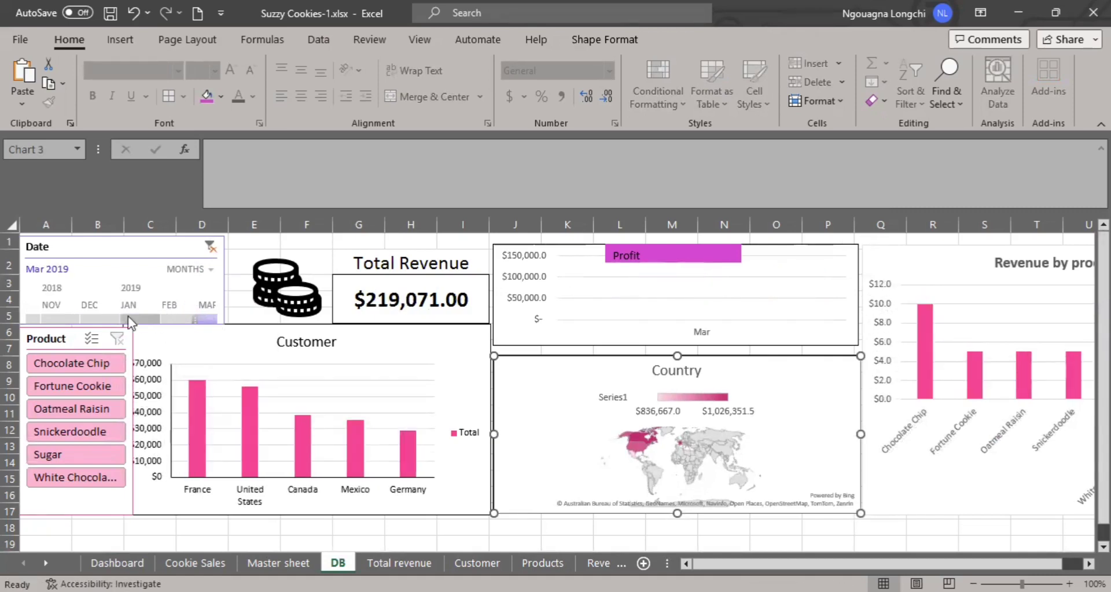
click(90, 318)
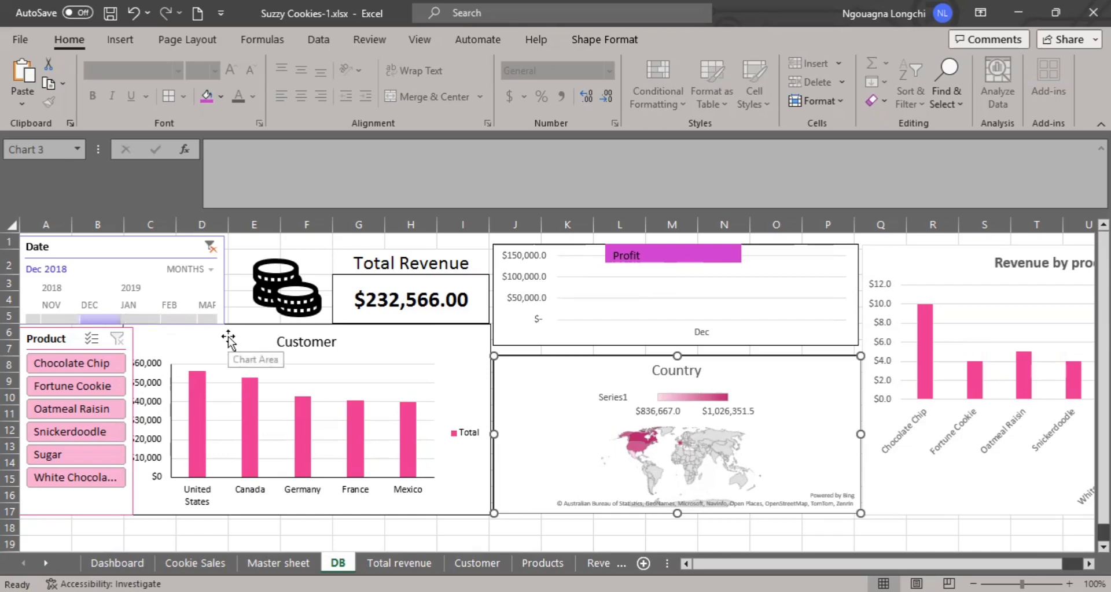
click(210, 318)
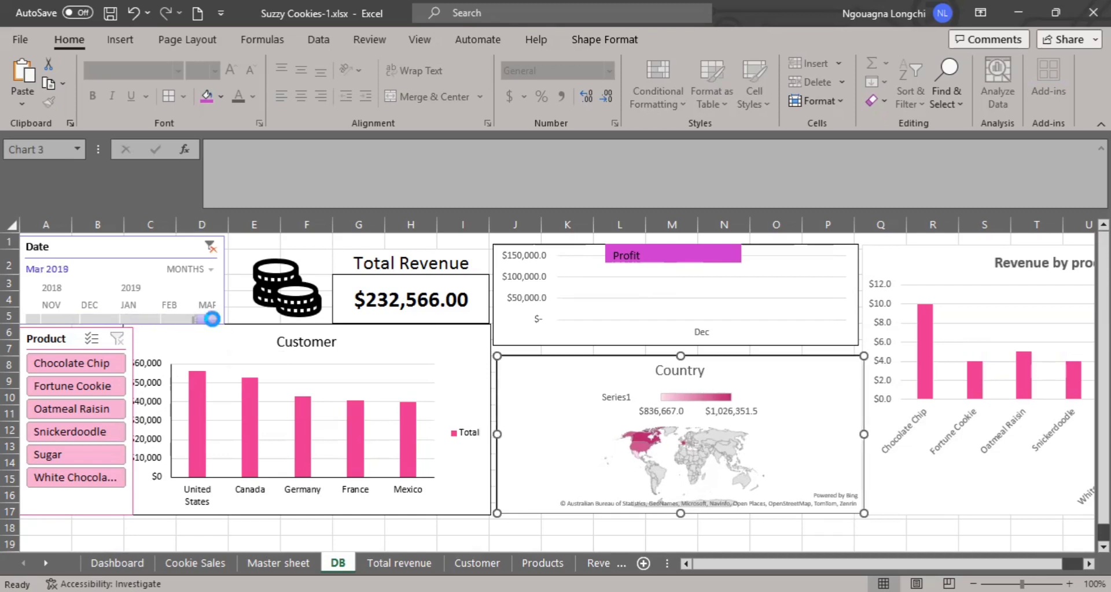
Nudge the Date timeline slightly to the right and move the Product slicer down, leaving a gap below the timeline.
click(225, 284)
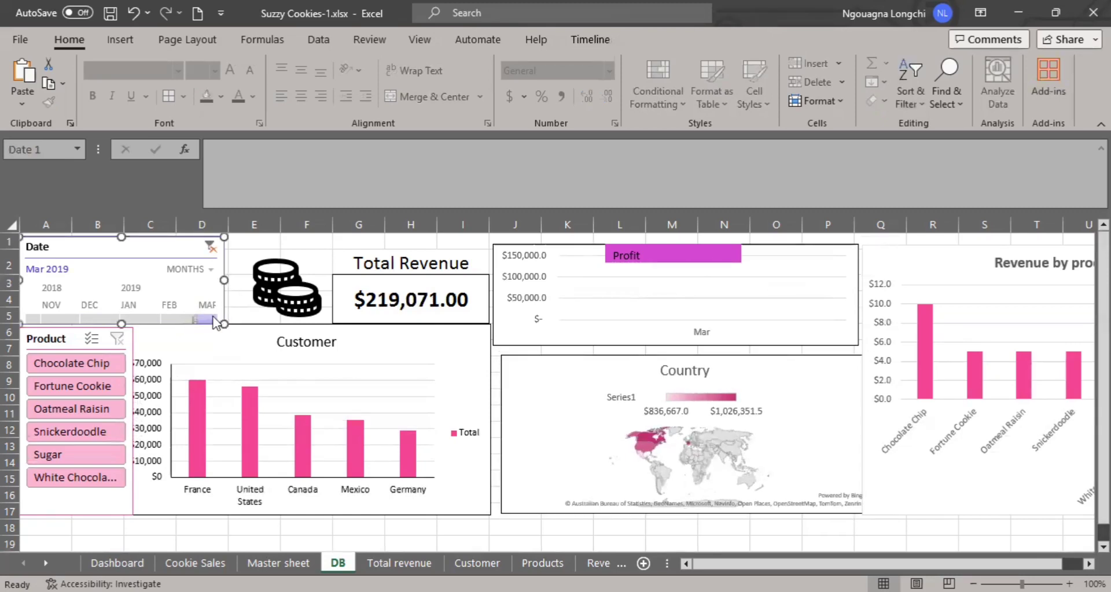
key(Right)
key(Right)
key(Right)
key(Right)
key(Right)
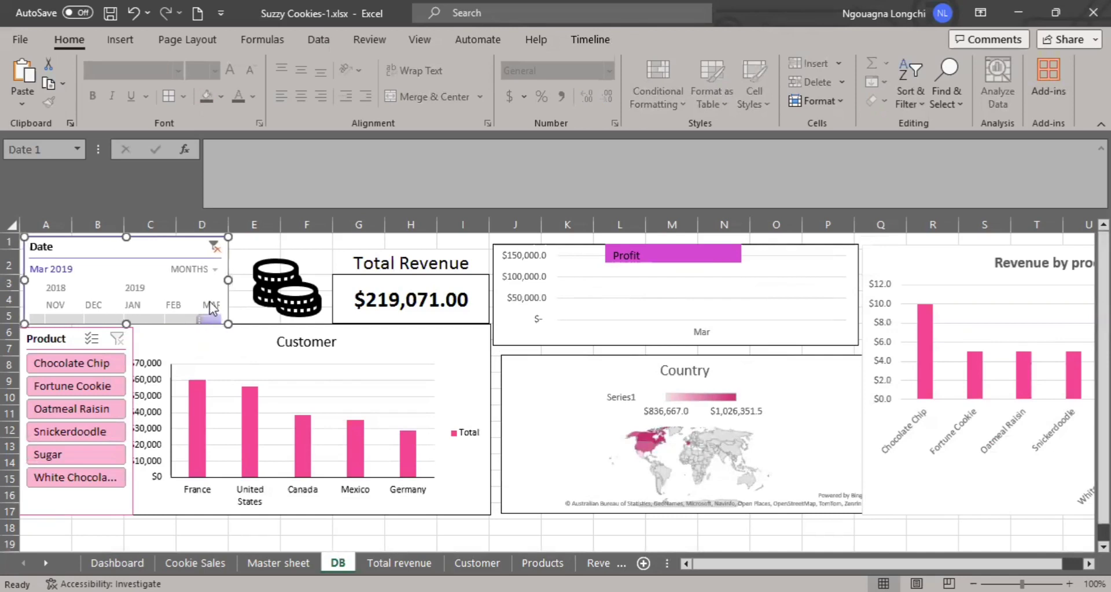
scroll(174, 292, down, 1)
drag(119, 281, 119, 293)
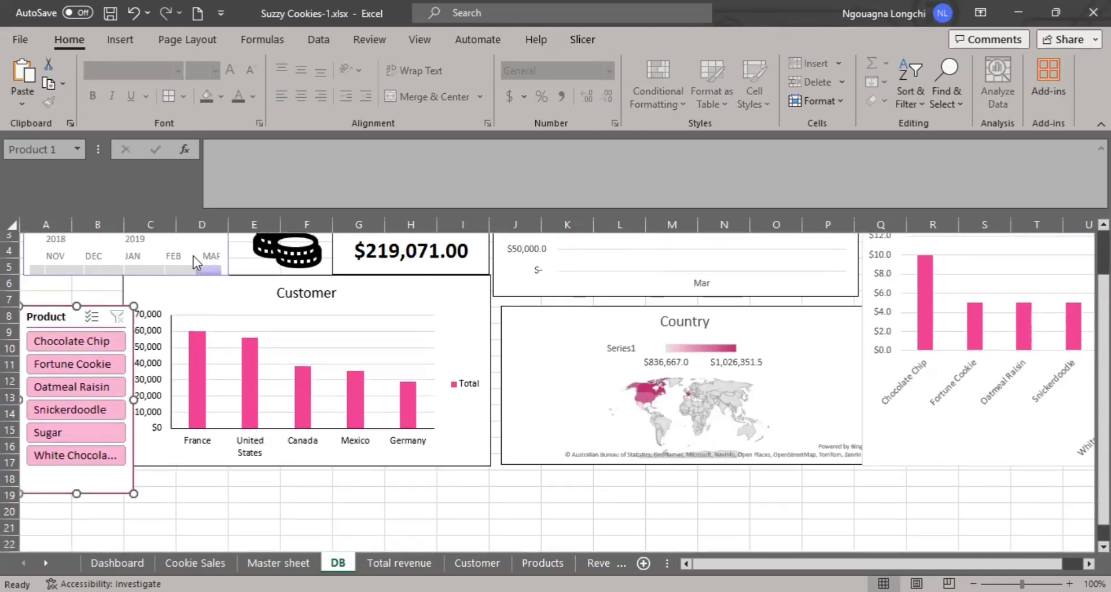
click(493, 326)
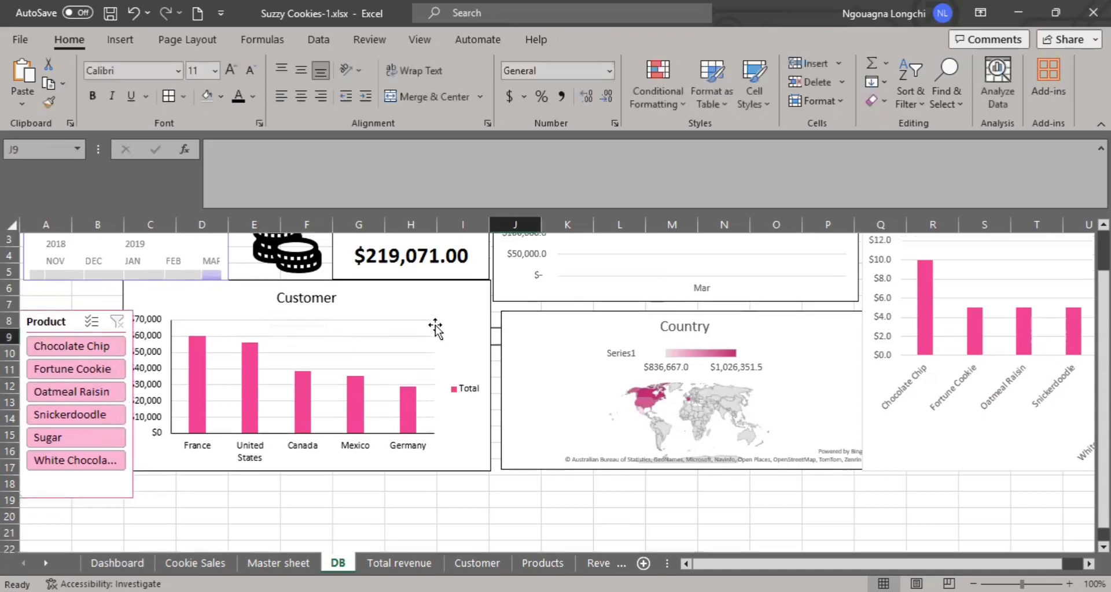
Filter the Date timeline to October through December 2018, followed by January through March 2019.
scroll(521, 322, up, 1)
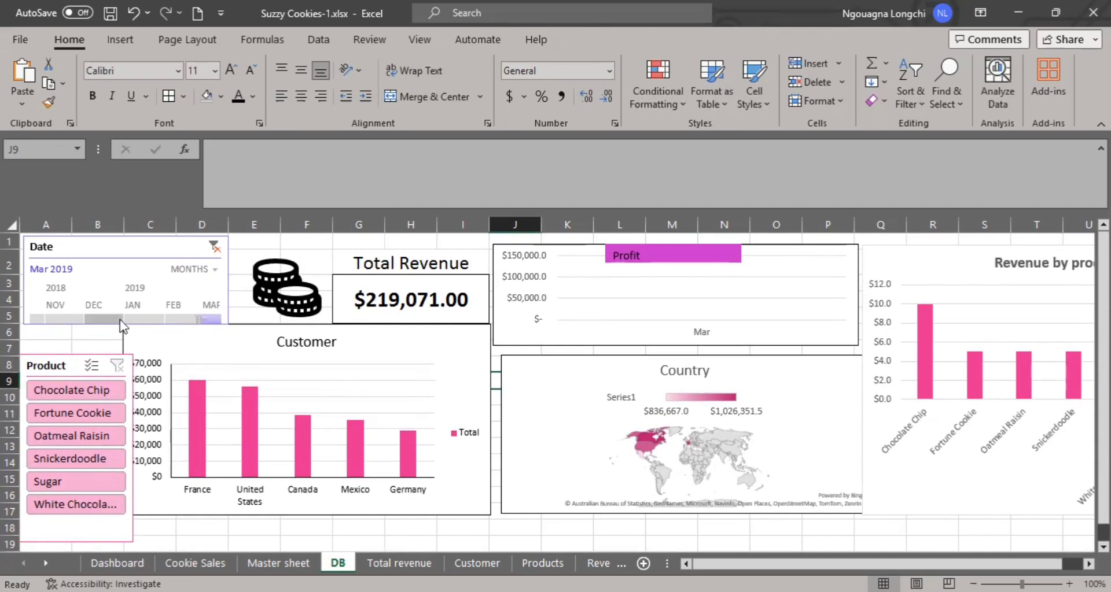
click(88, 320)
drag(87, 320, 24, 320)
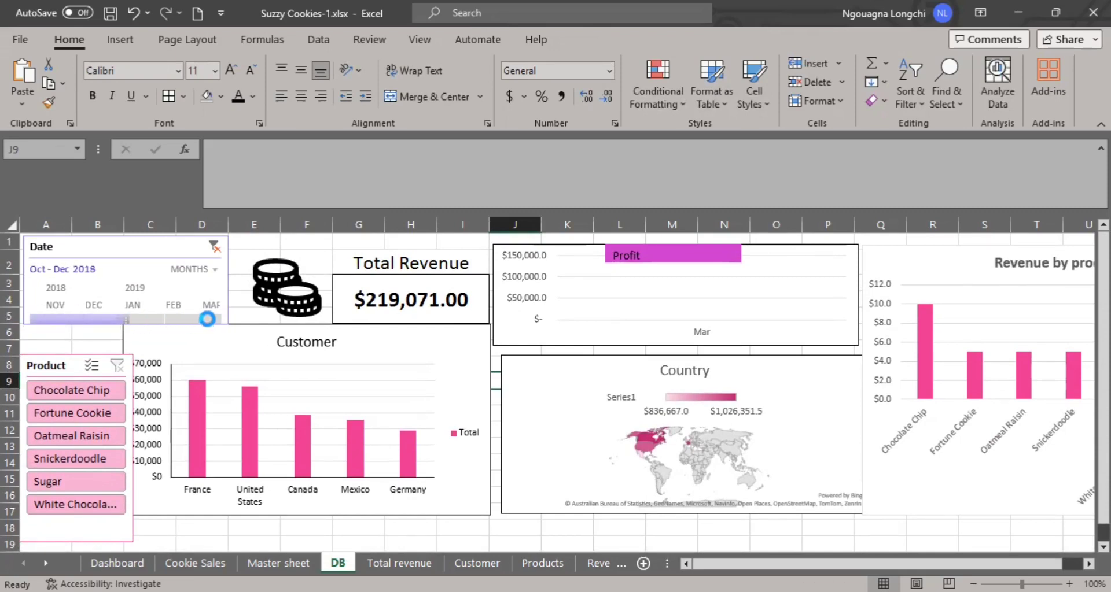
drag(152, 324, 215, 320)
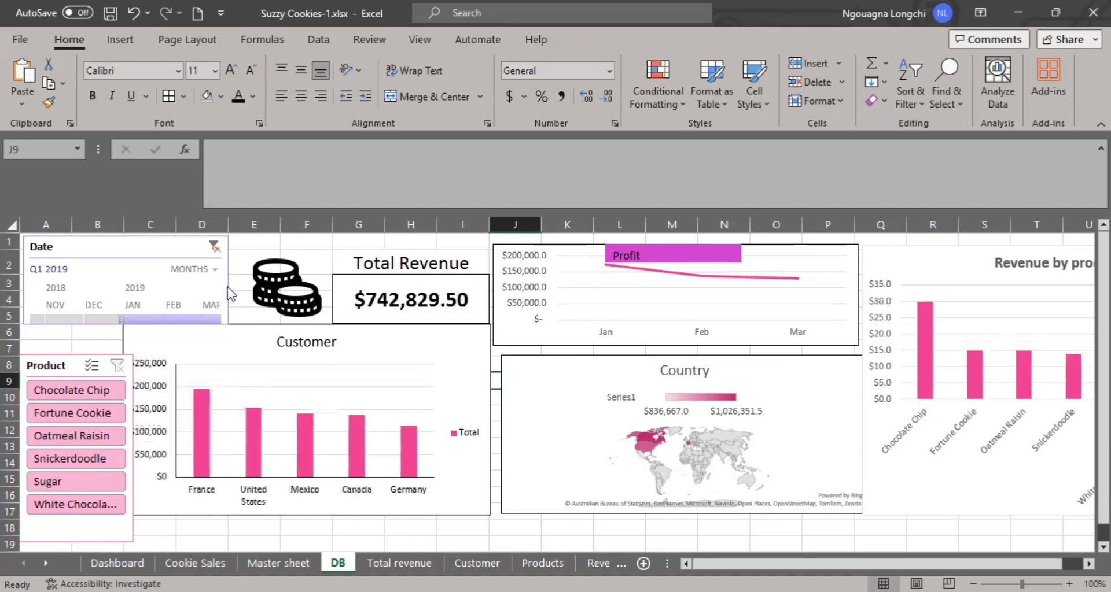
Make the Date timeline tall enough to show its scroll bar and narrow it to end within column D.
click(215, 270)
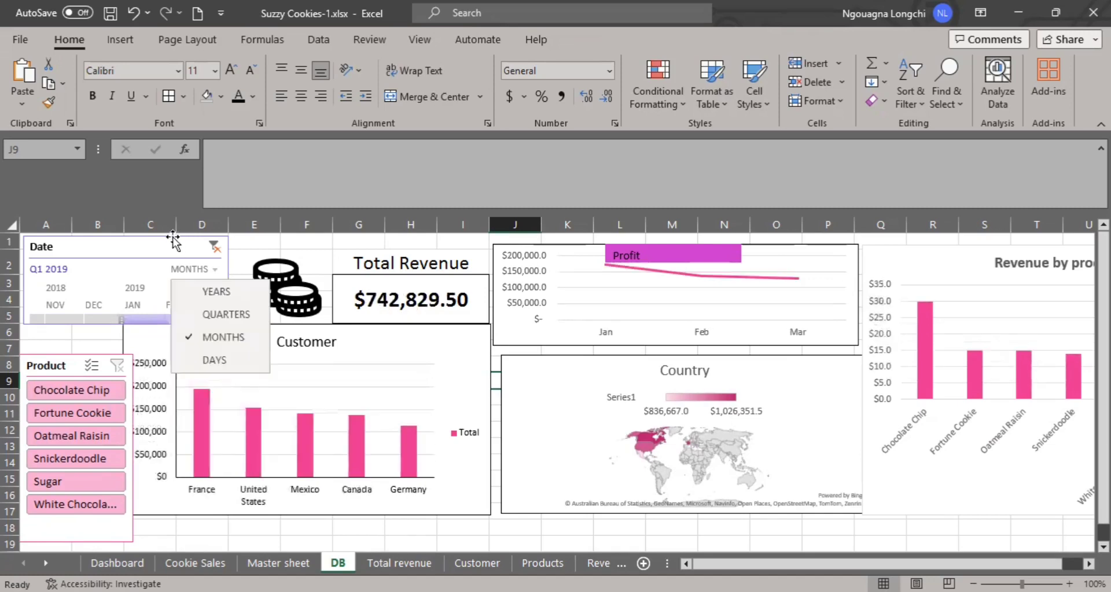
click(233, 278)
drag(229, 280, 570, 282)
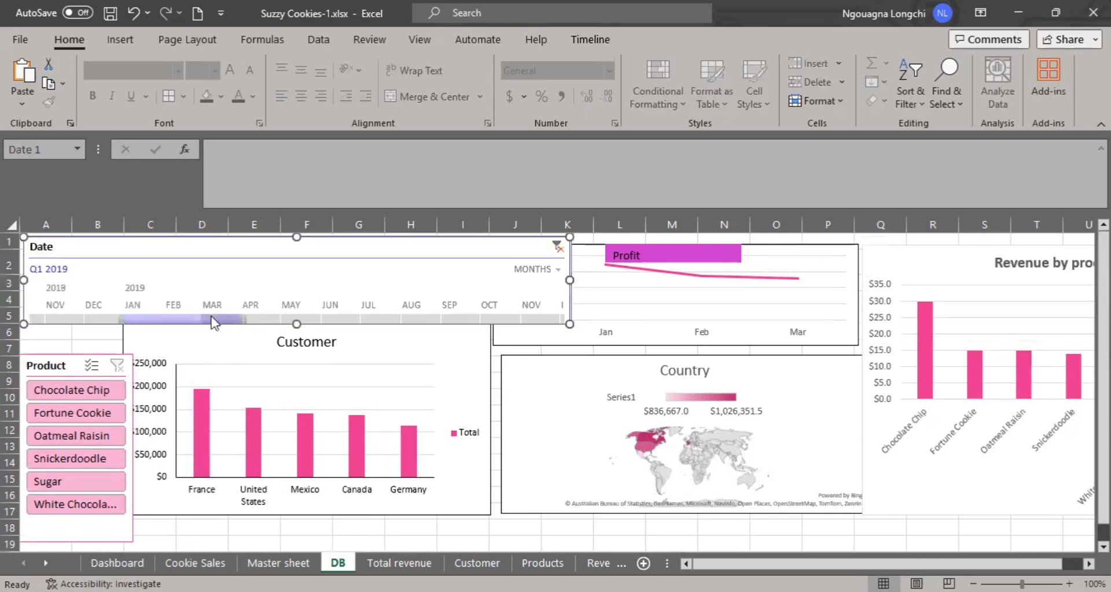
drag(297, 322, 296, 342)
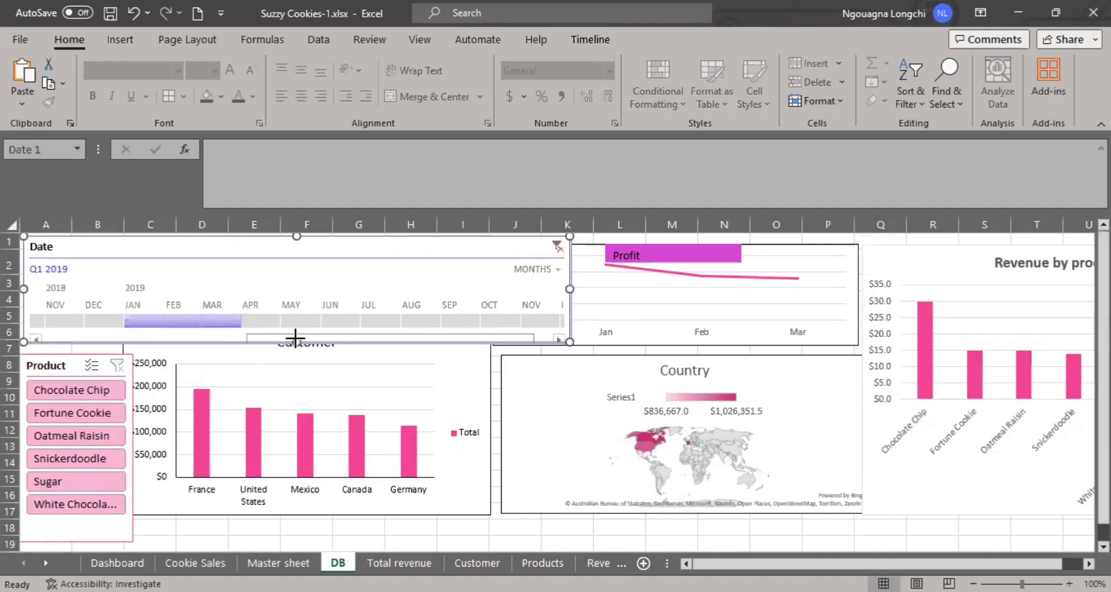
drag(296, 342, 296, 350)
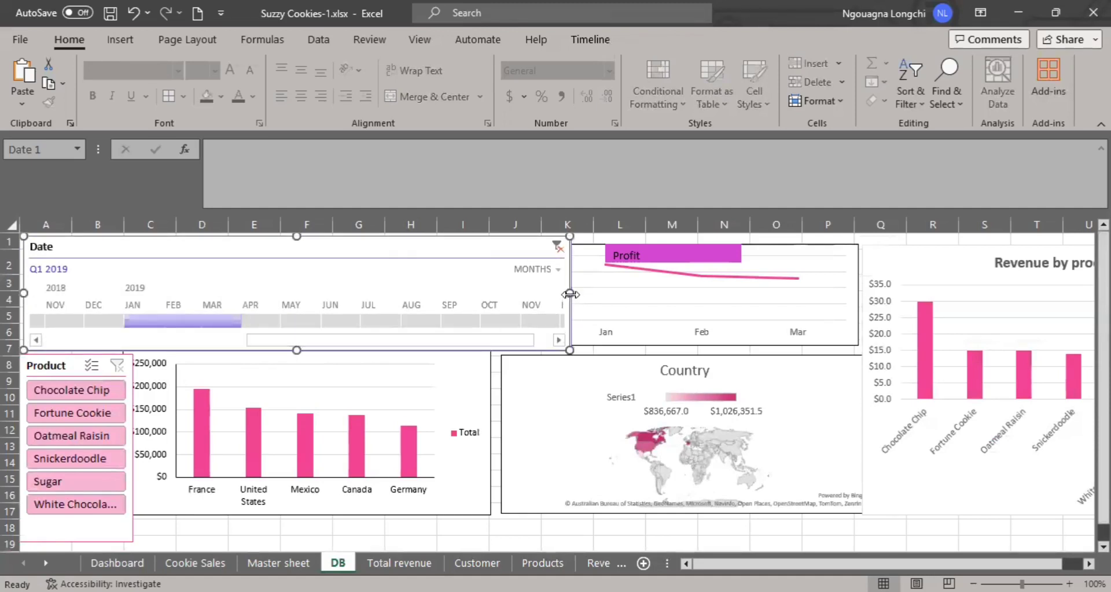
drag(570, 293, 209, 304)
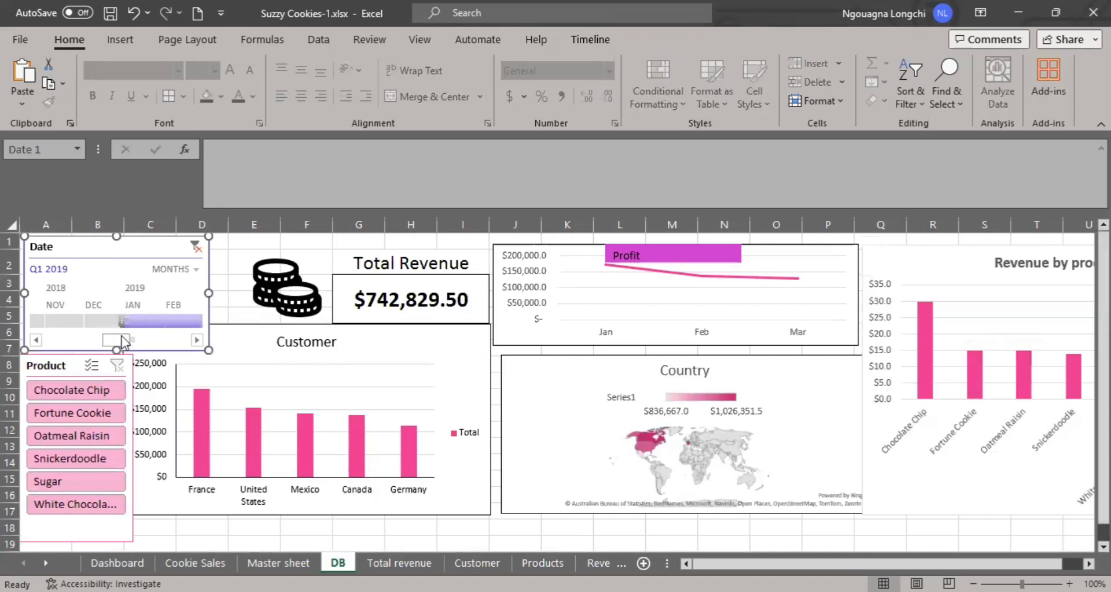
Compare single months on the DB sheet by filtering the Date timeline to December 2019 and to December 2018.
drag(117, 340, 176, 327)
click(180, 322)
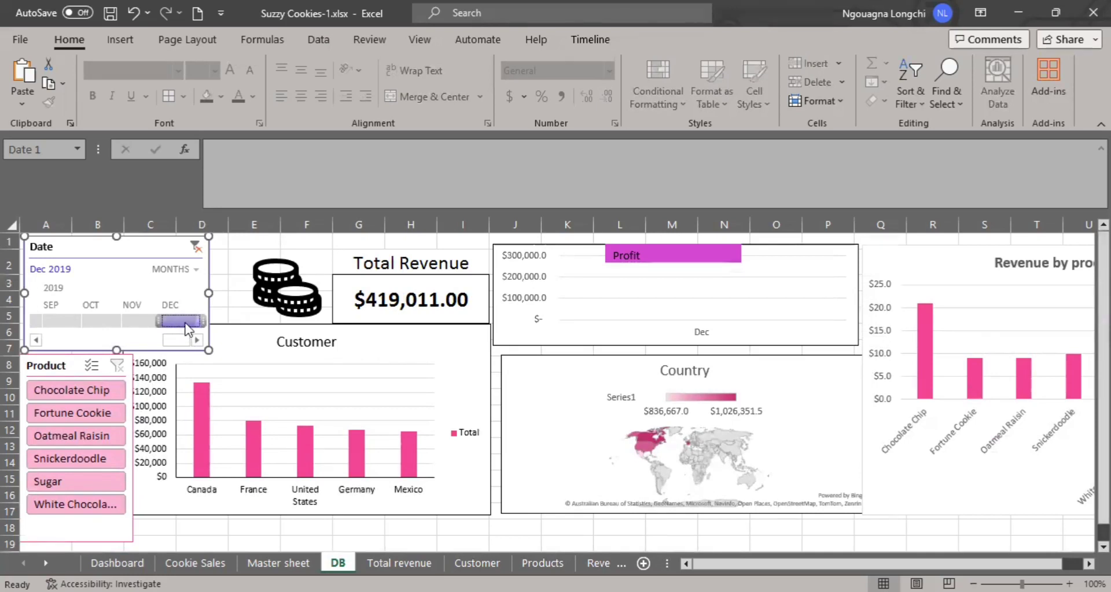
drag(184, 340, 56, 345)
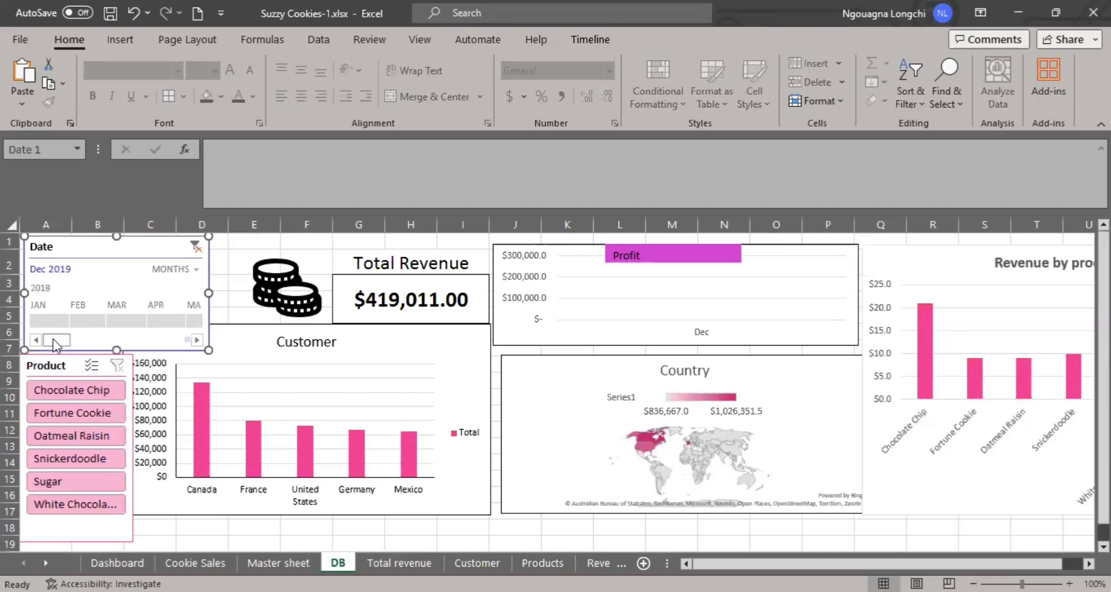
click(196, 340)
click(197, 340)
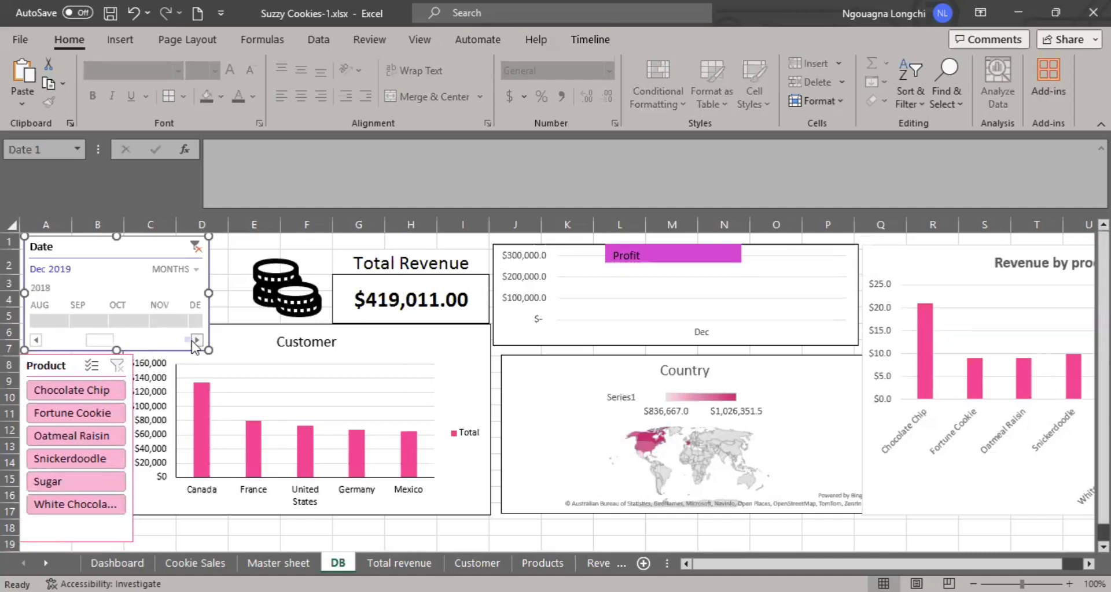
click(197, 340)
shift+click(157, 319)
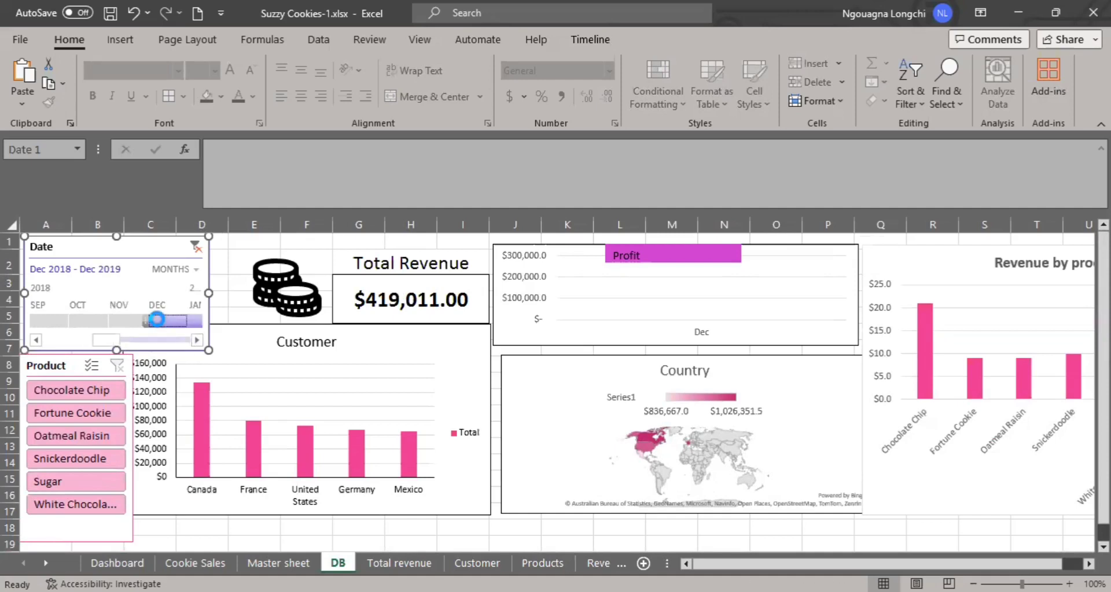
mouse_move(113, 340)
mouse_down()
mouse_move(212, 344)
mouse_move(96, 346)
mouse_up()
click(168, 323)
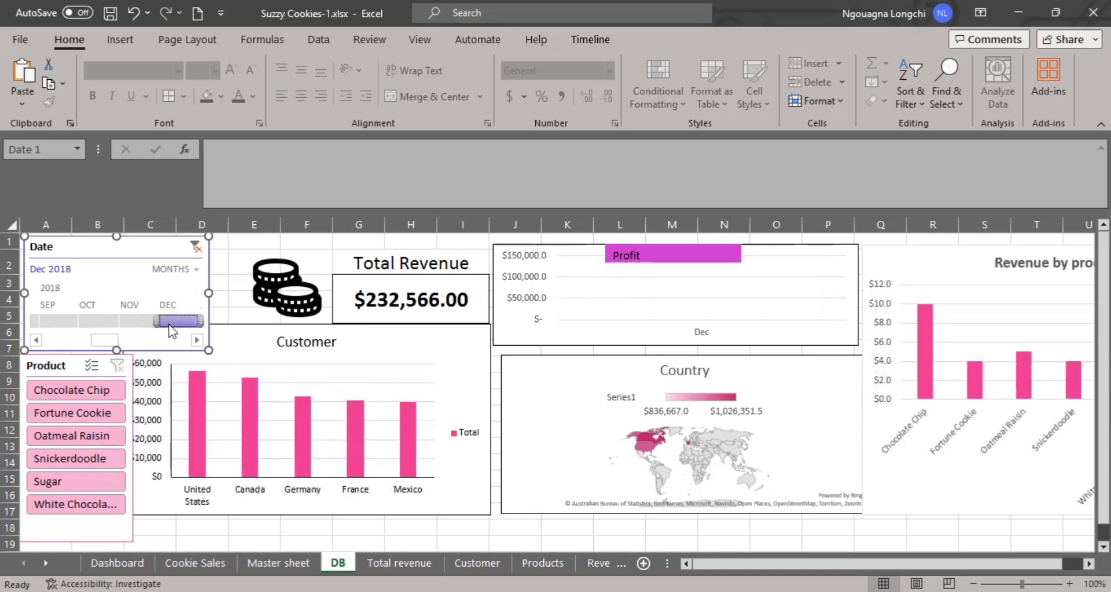
Filter the Date timeline to December 2019.
drag(105, 341, 172, 344)
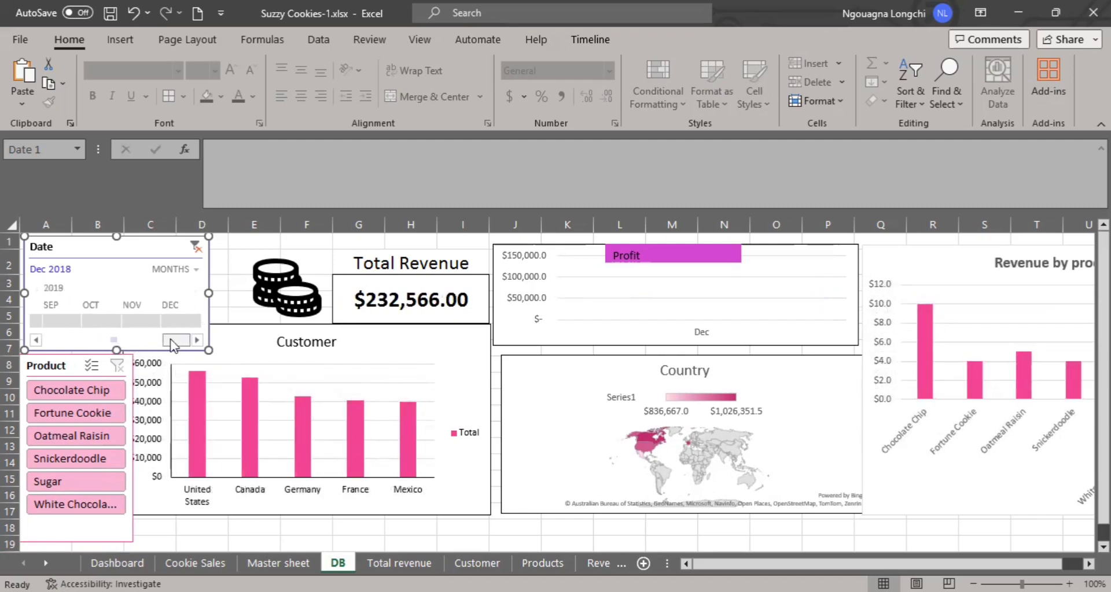
click(176, 323)
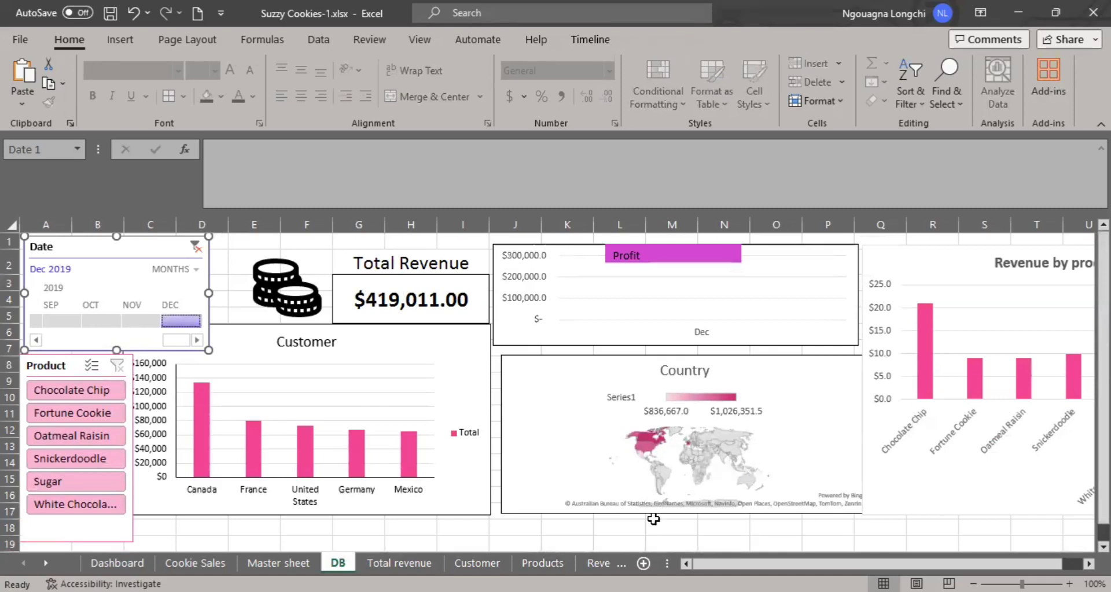
drag(718, 564, 718, 564)
drag(104, 342, 160, 343)
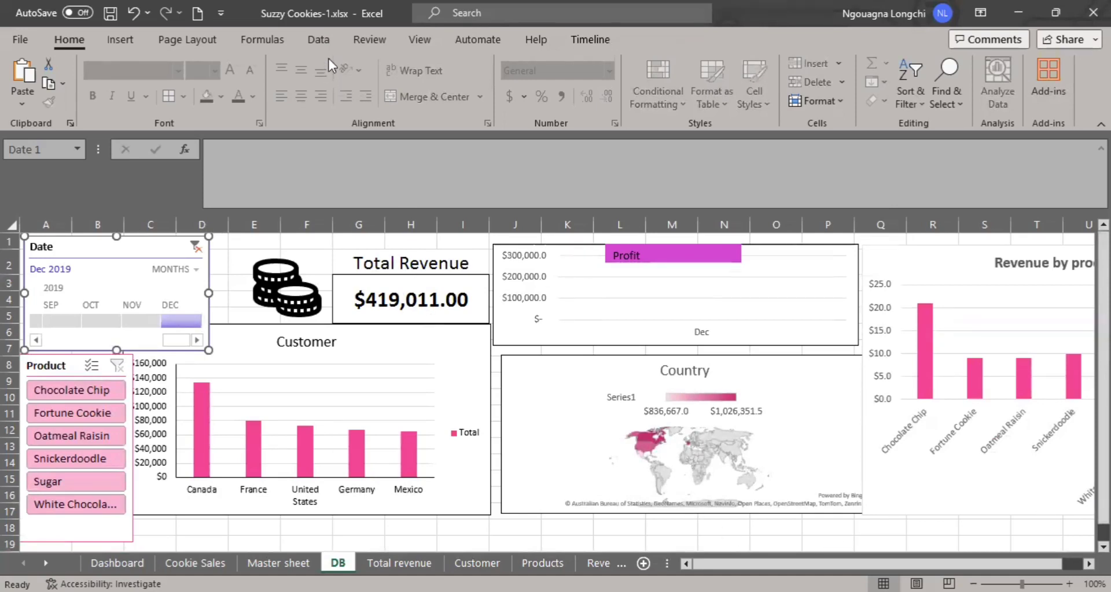
Hide the gridlines, the row and column headings and the formula bar on the DB sheet.
click(420, 39)
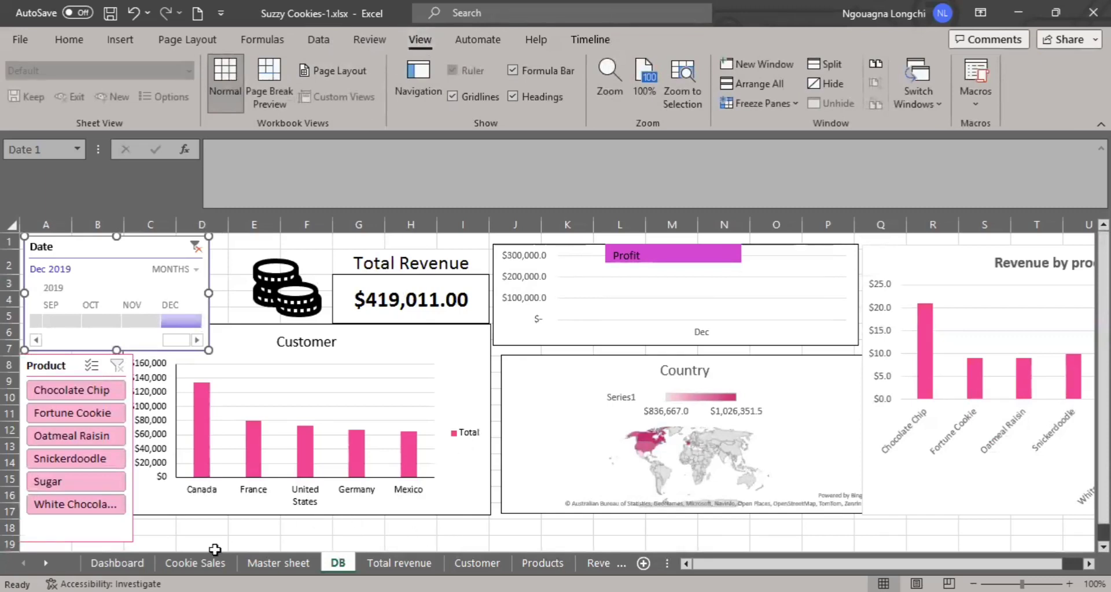
click(453, 96)
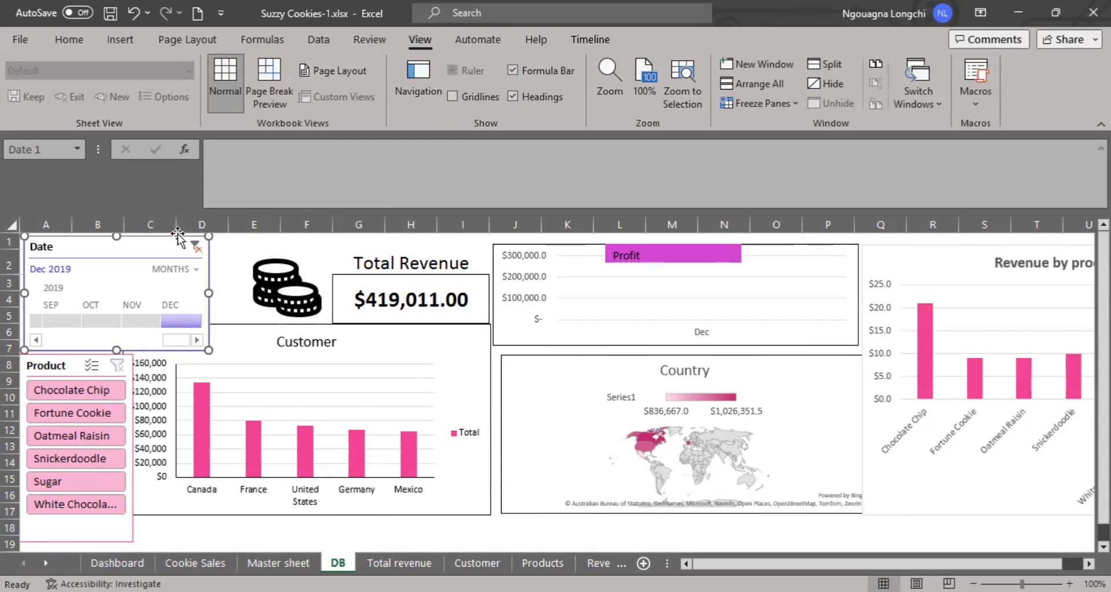
click(511, 96)
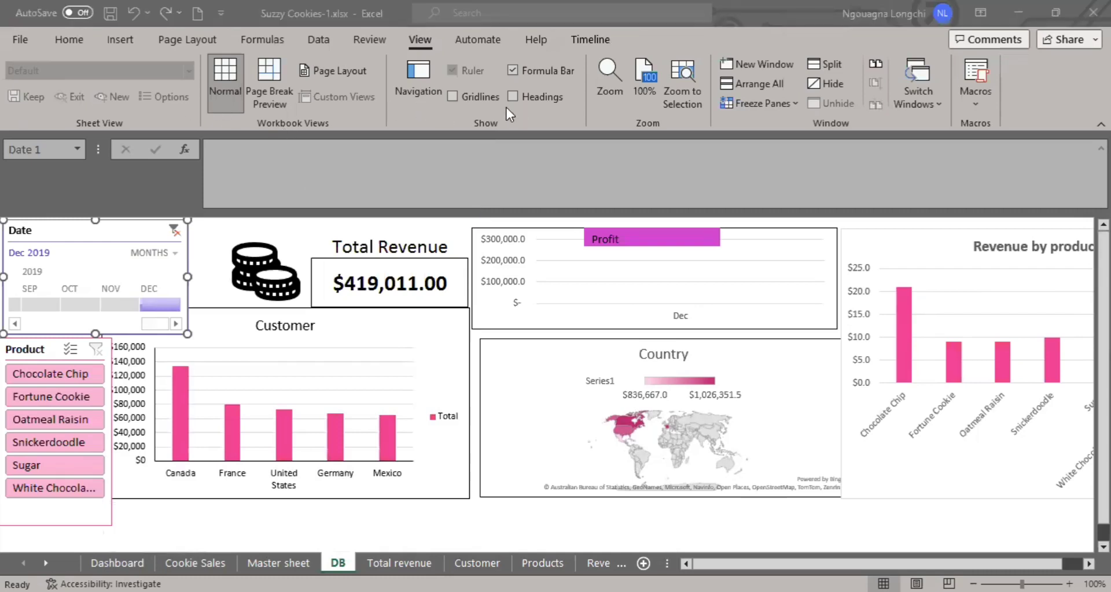
click(512, 71)
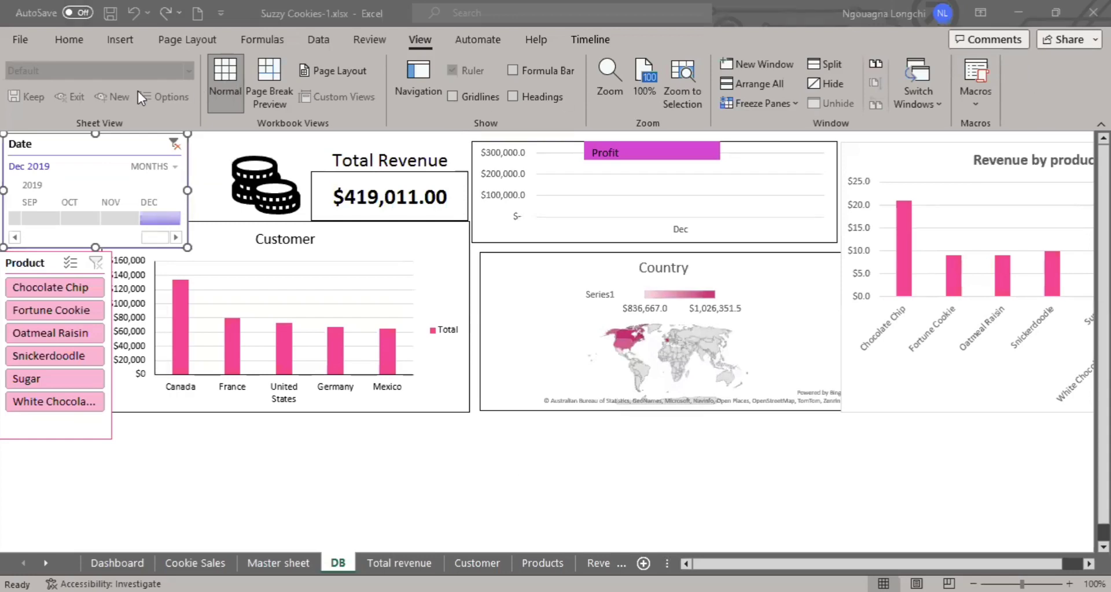
Apply the Berlin theme to the workbook.
click(81, 40)
click(75, 43)
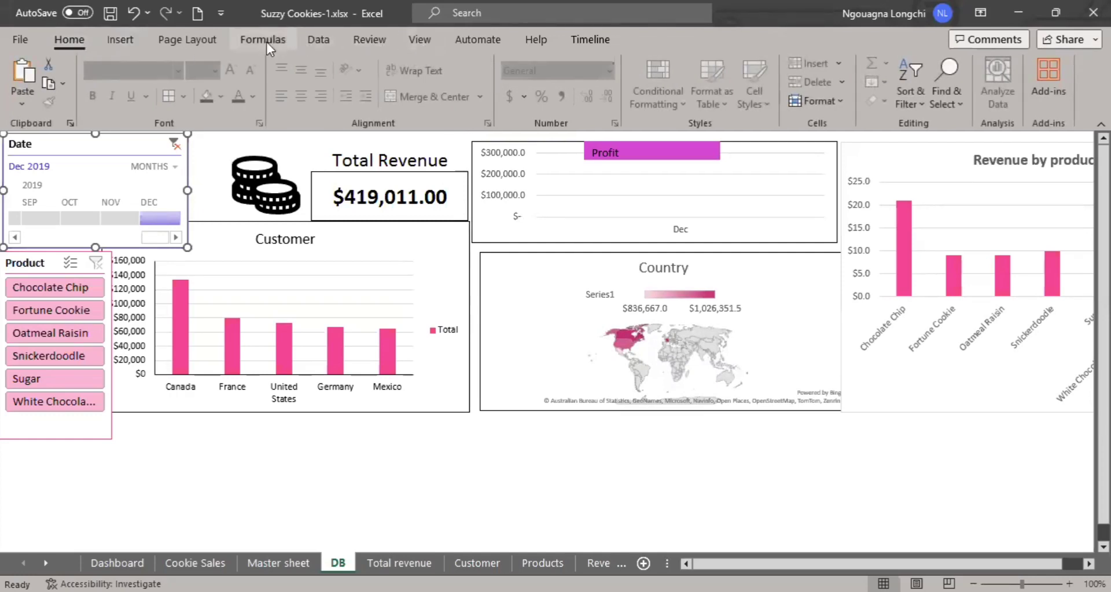
click(192, 45)
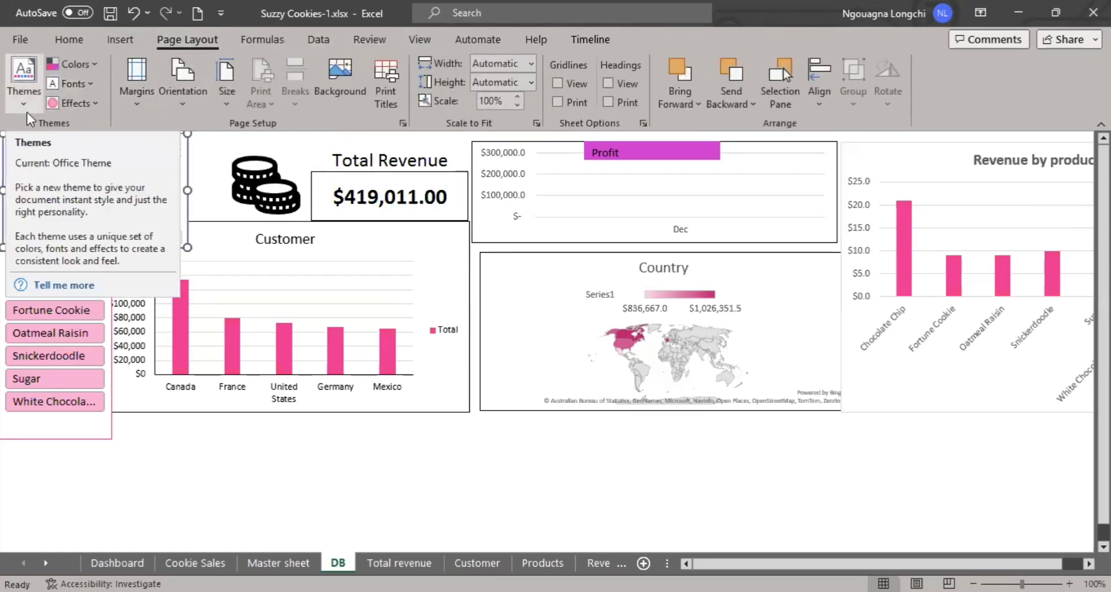
click(25, 107)
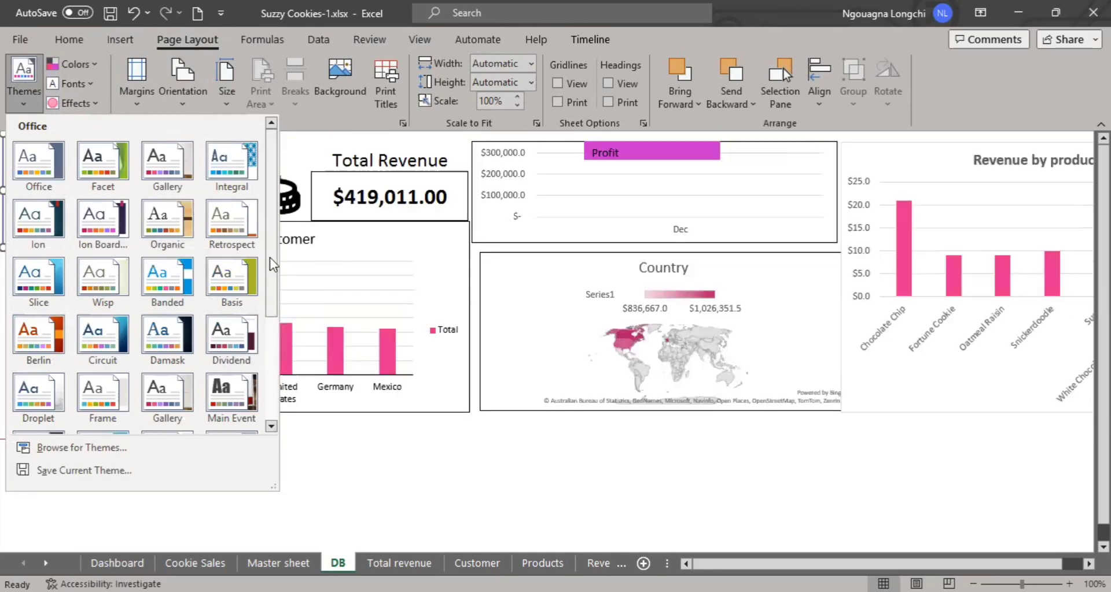
scroll(240, 356, down, 2)
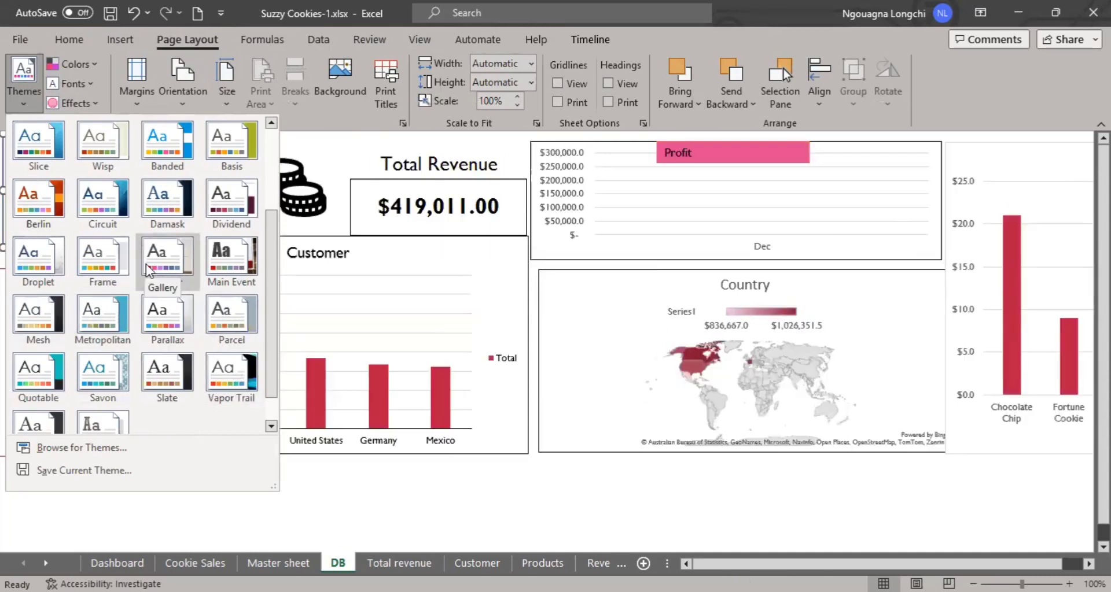
scroll(122, 333, up, 3)
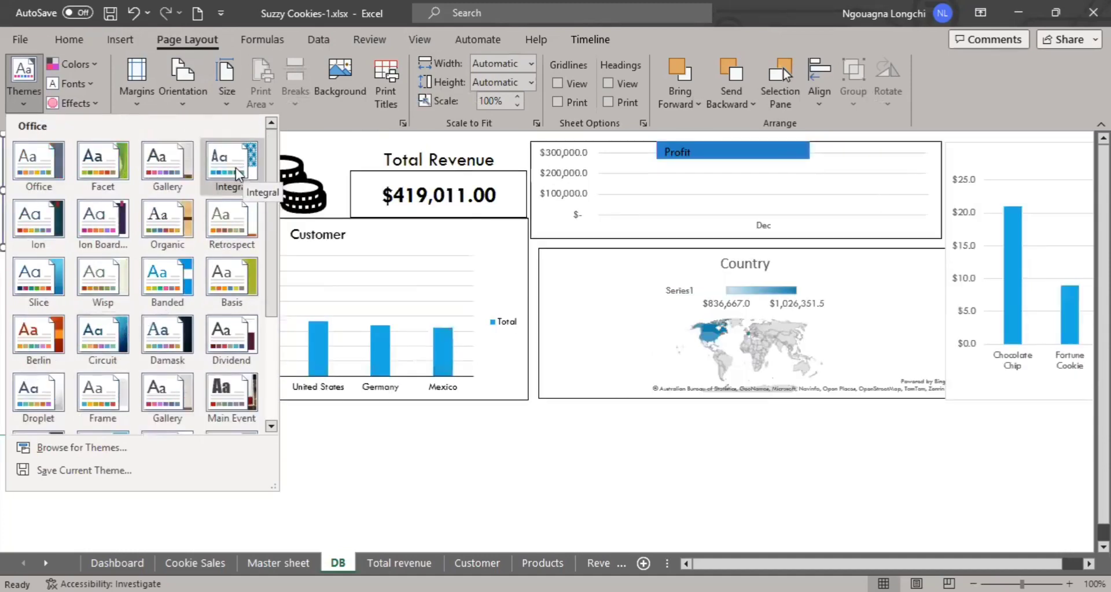
click(56, 334)
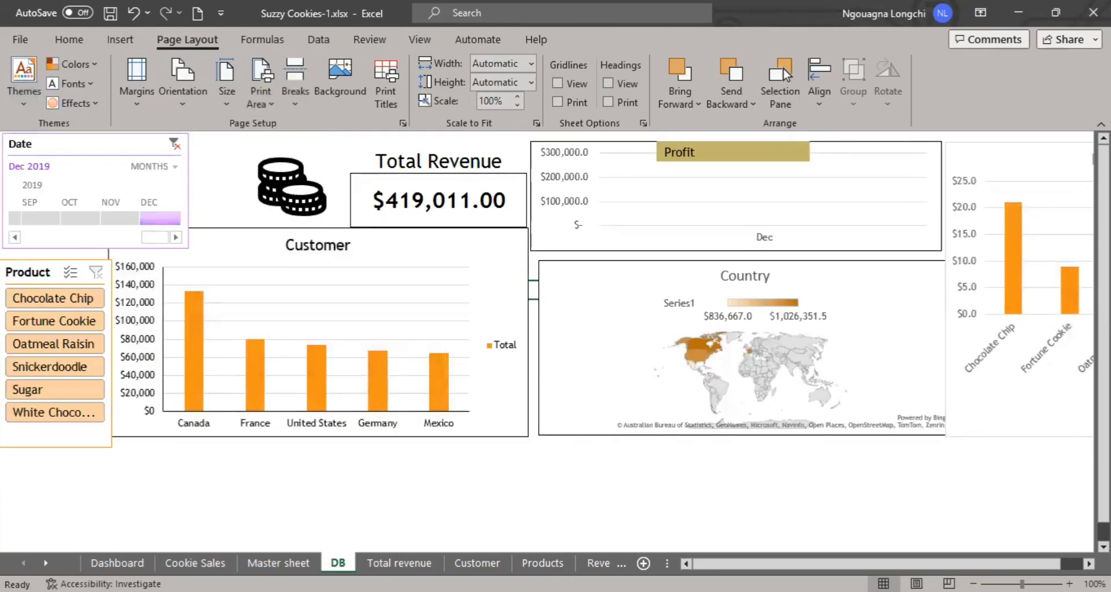
mouse_move(736, 564)
mouse_down()
mouse_move(758, 564)
mouse_move(736, 564)
mouse_up()
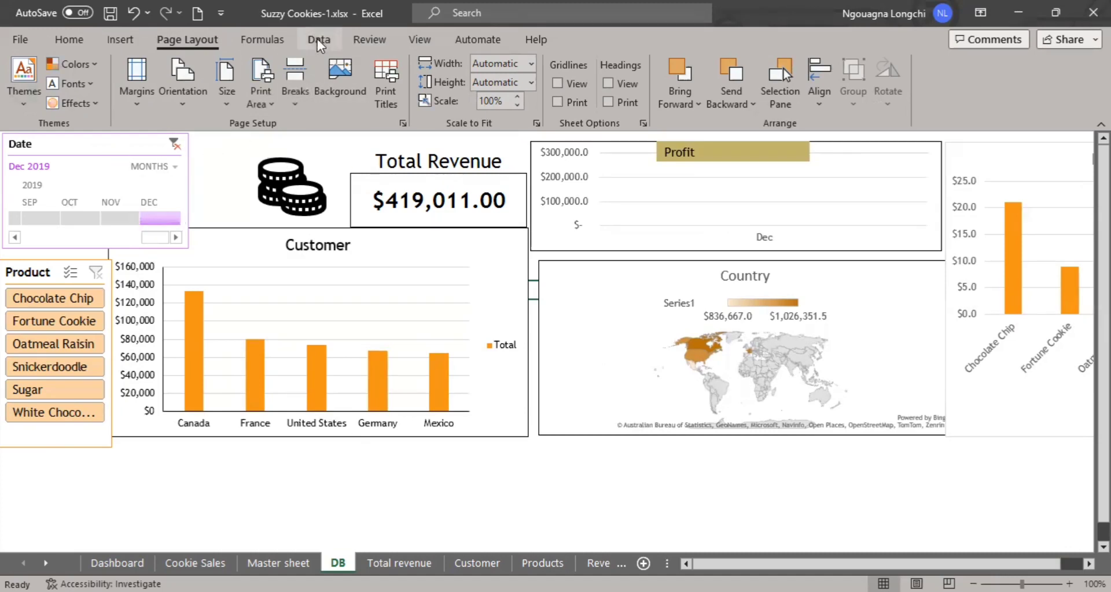
Show the row and column headings again and select all cells of the DB sheet.
click(412, 42)
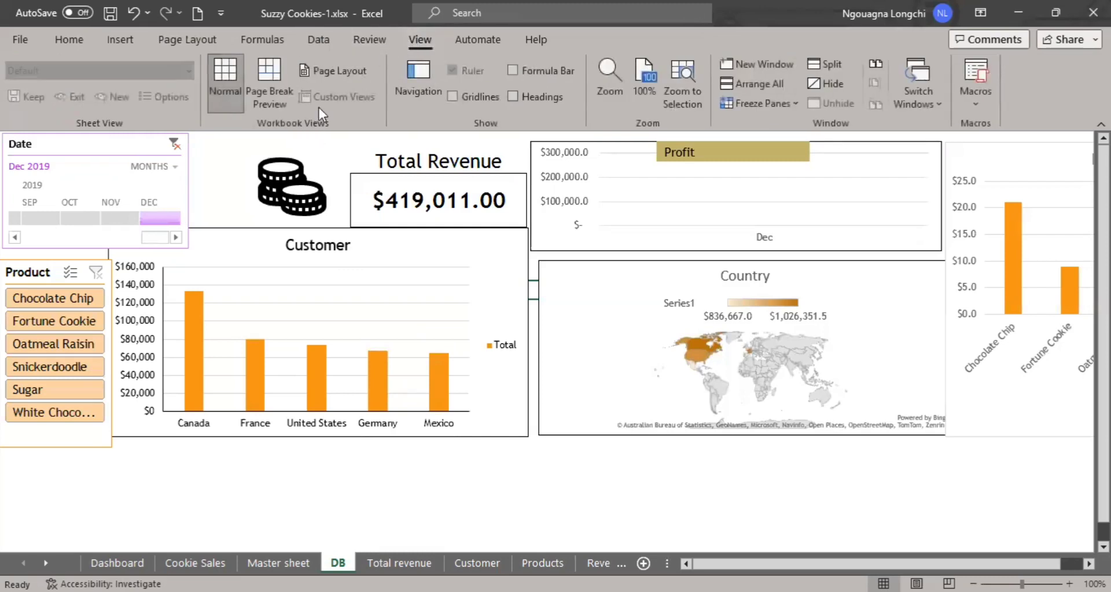
click(510, 96)
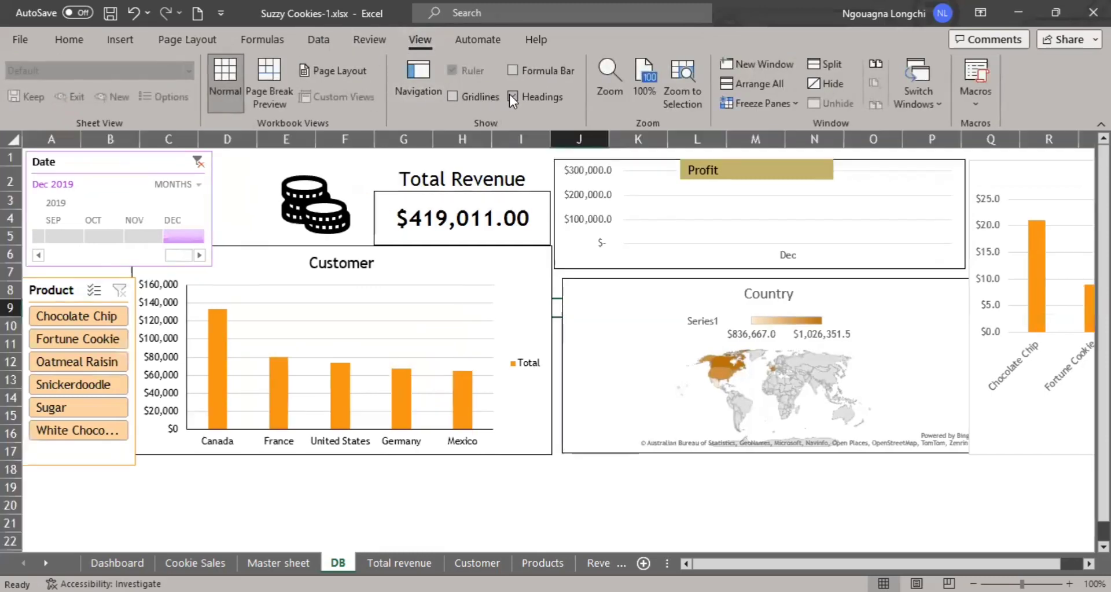
click(13, 139)
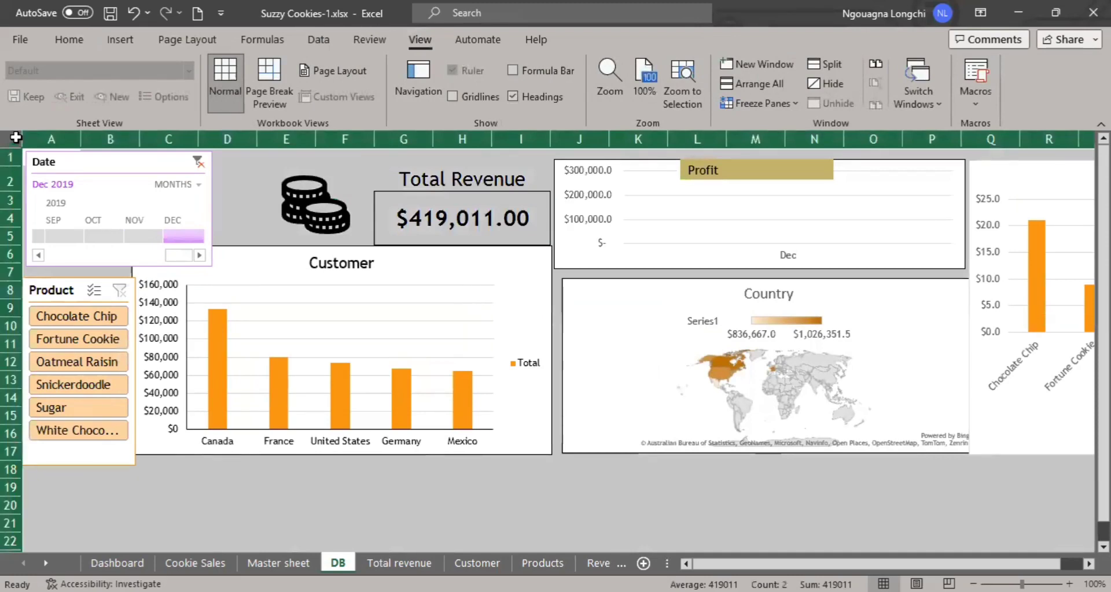
click(73, 42)
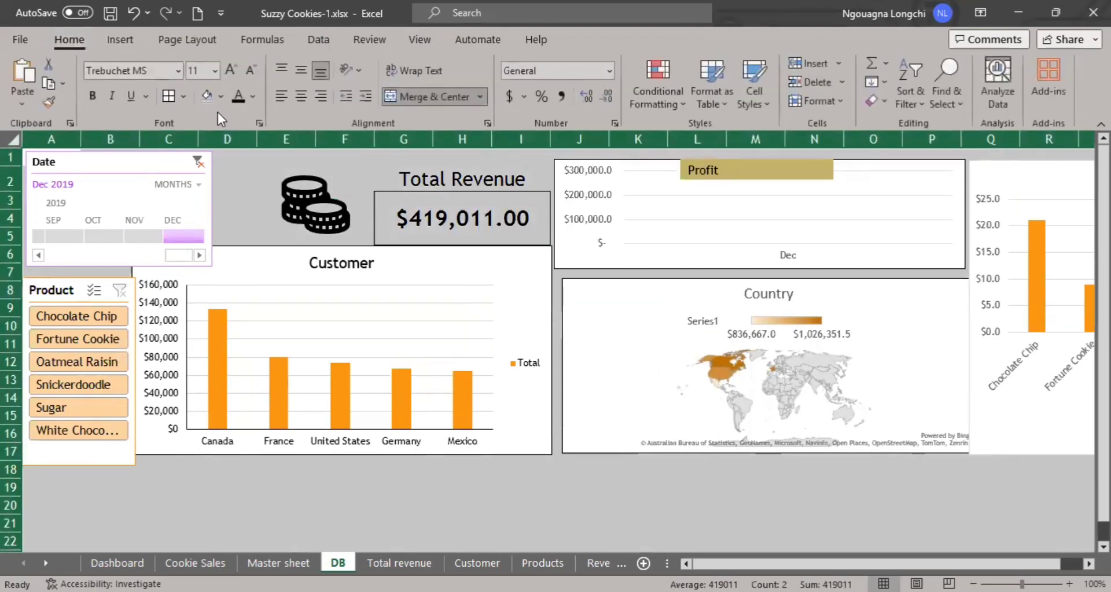
Try a black background fill on the whole sheet, followed by a dark gray one.
click(221, 98)
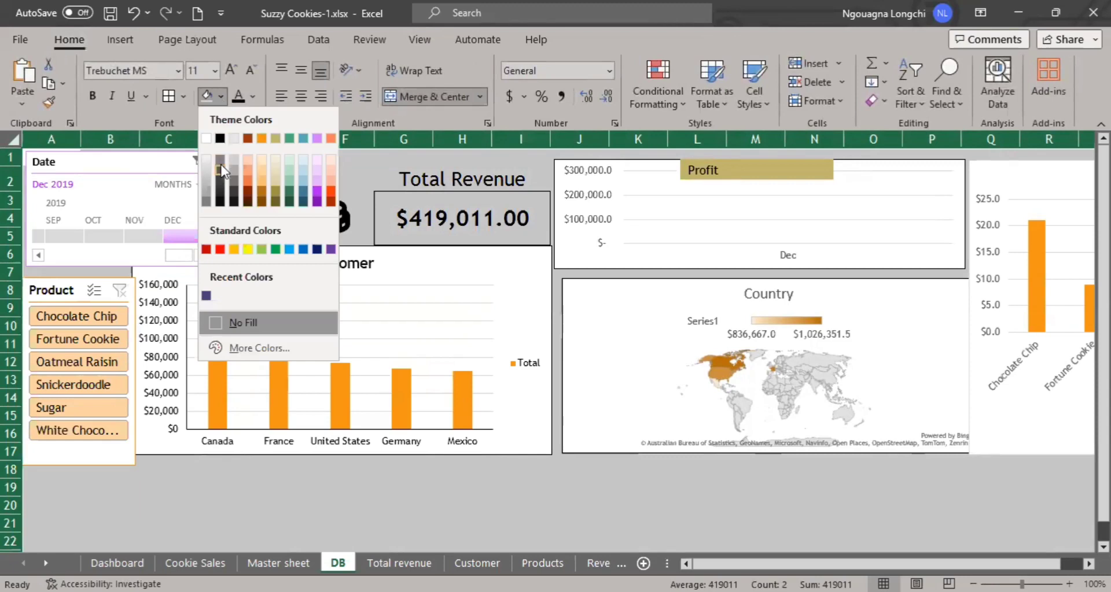
click(220, 137)
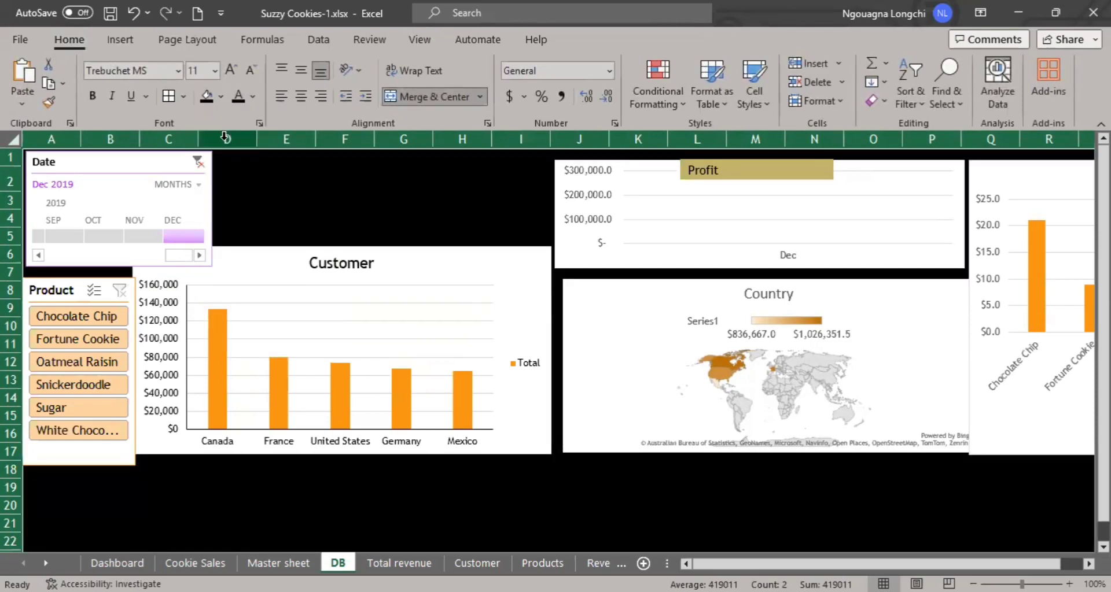
click(223, 98)
click(226, 173)
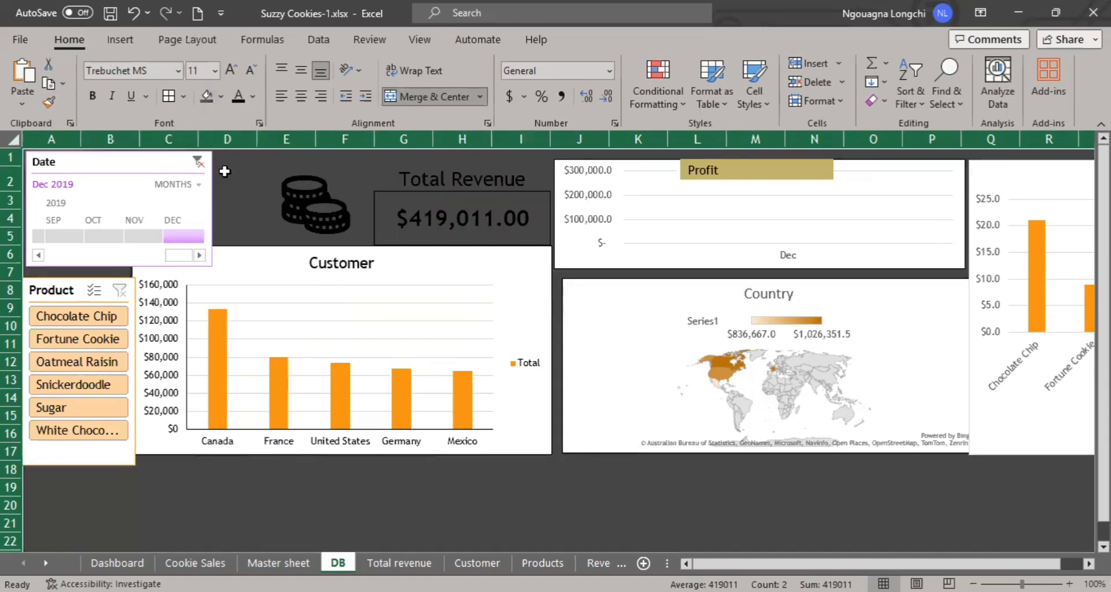
Fill all cells of the DB sheet with a purple theme color and hide the headings.
click(222, 98)
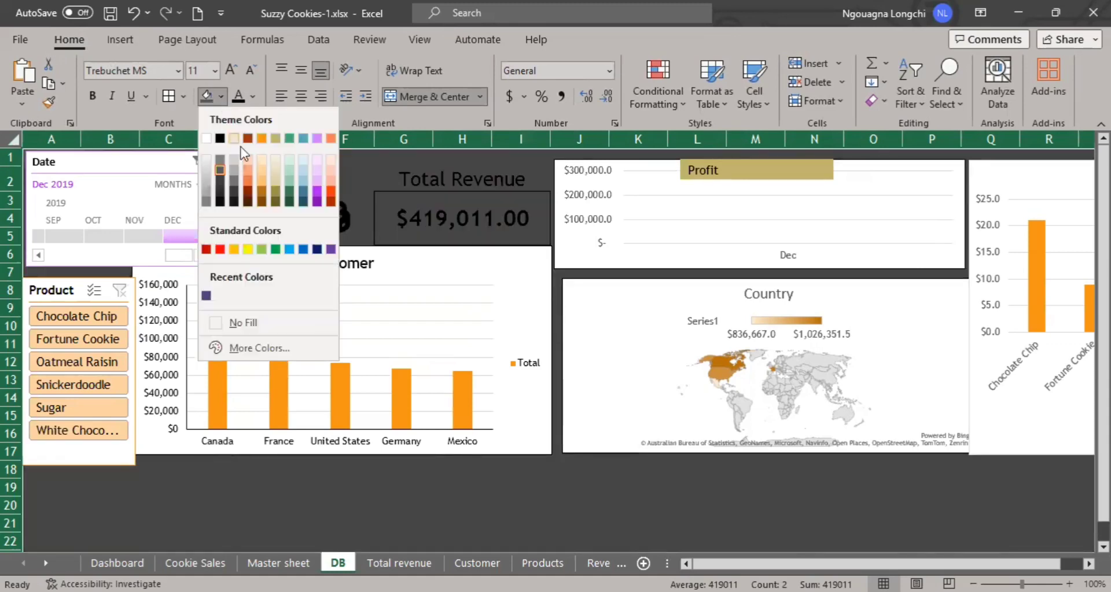
click(314, 194)
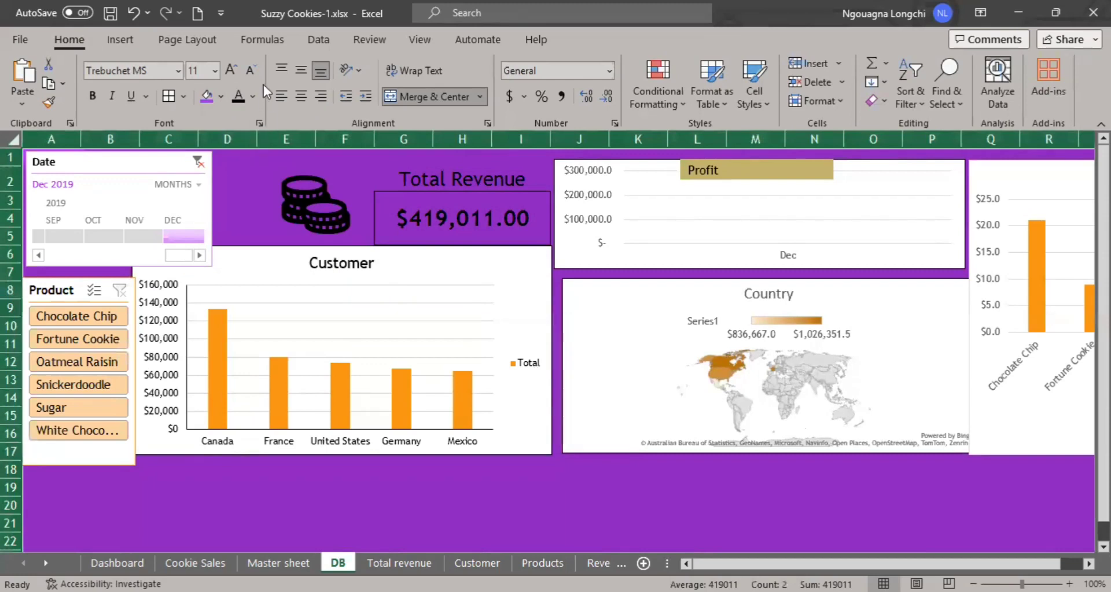
click(411, 41)
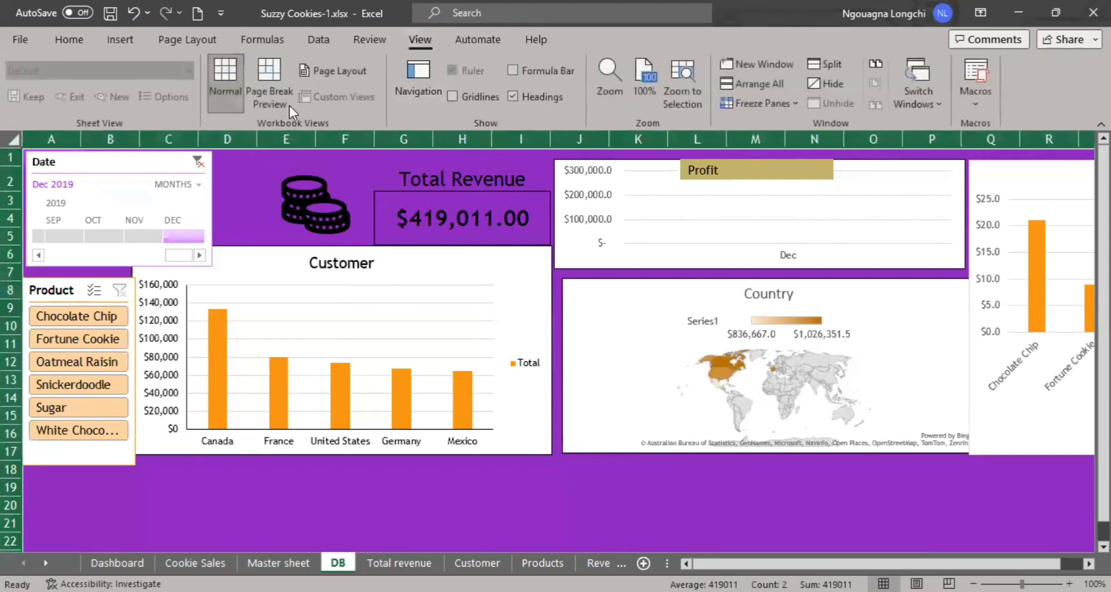
click(503, 96)
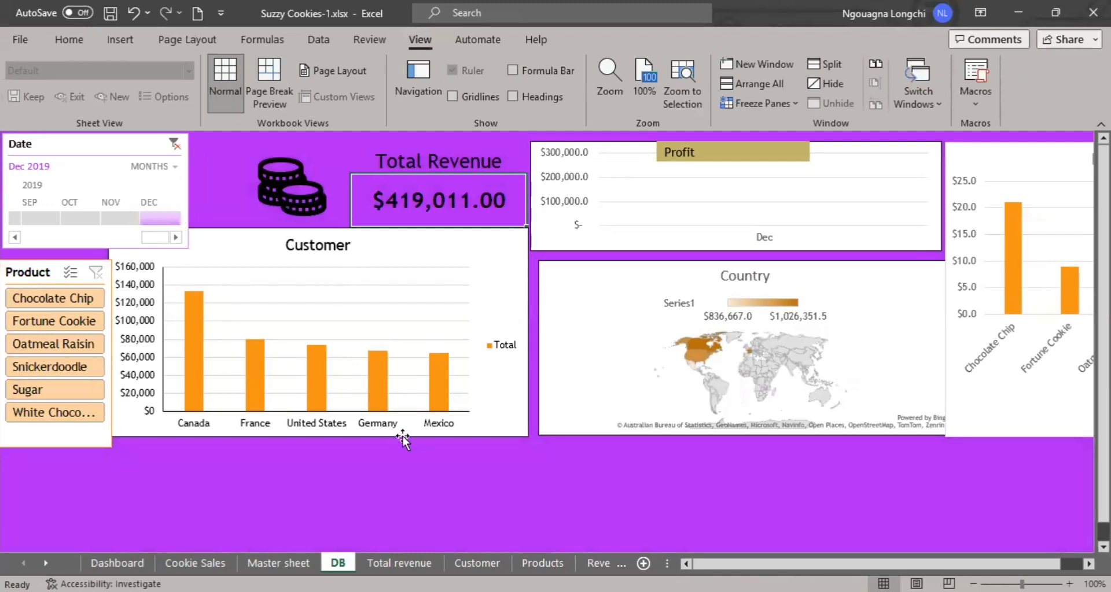
click(311, 490)
Filter the Date timeline to September 2019 and bring its January 2018 start into view.
click(53, 218)
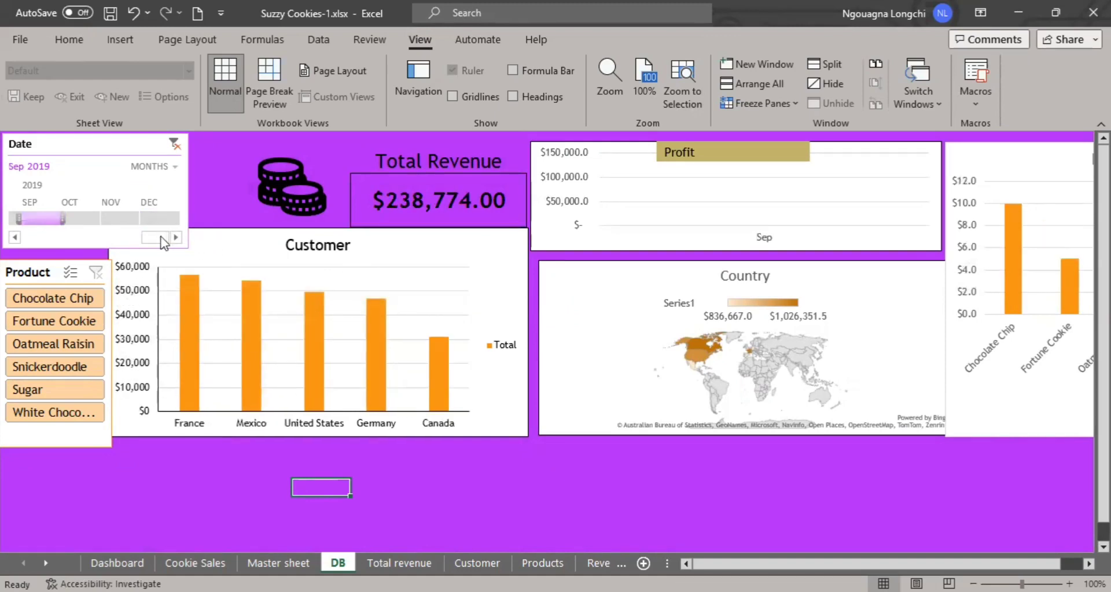
drag(156, 237, 12, 246)
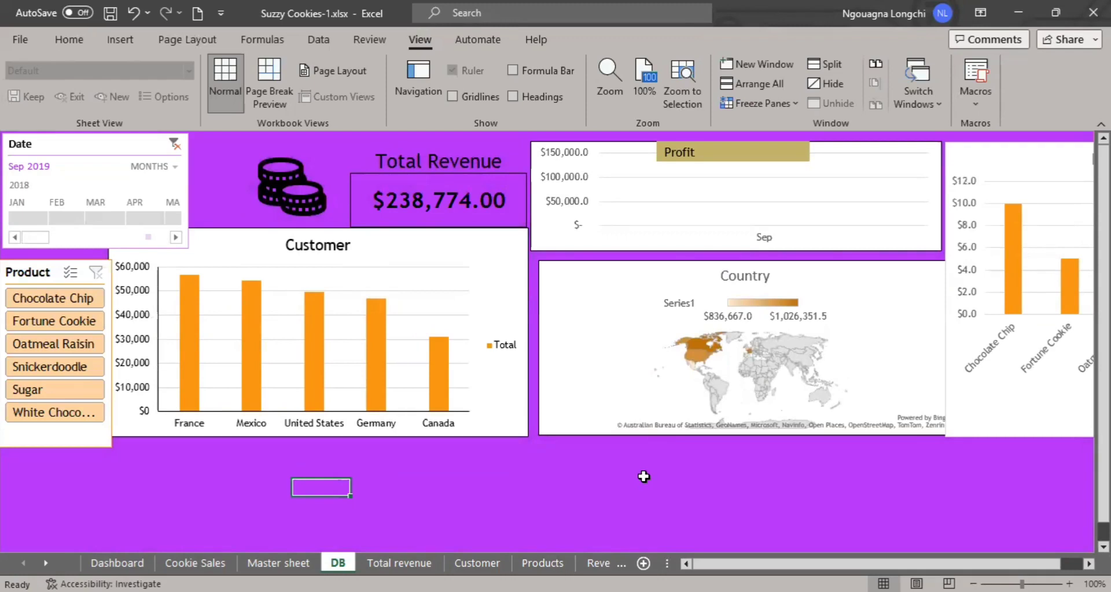
click(572, 463)
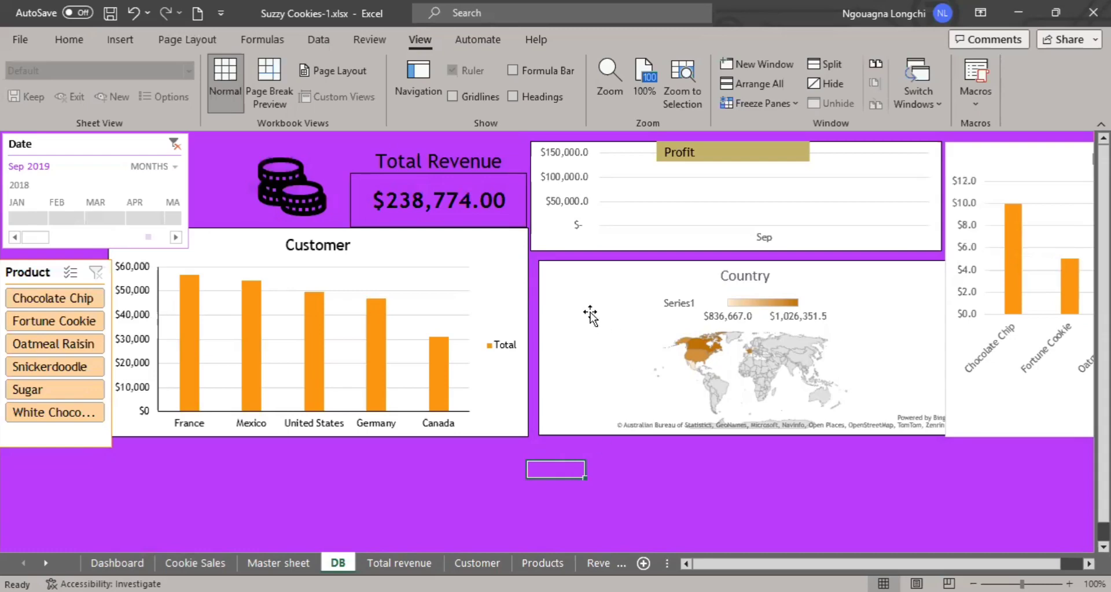
Review the Master sheet's sales table down to the empty rows below its last record.
key(ctrl+Page_Up)
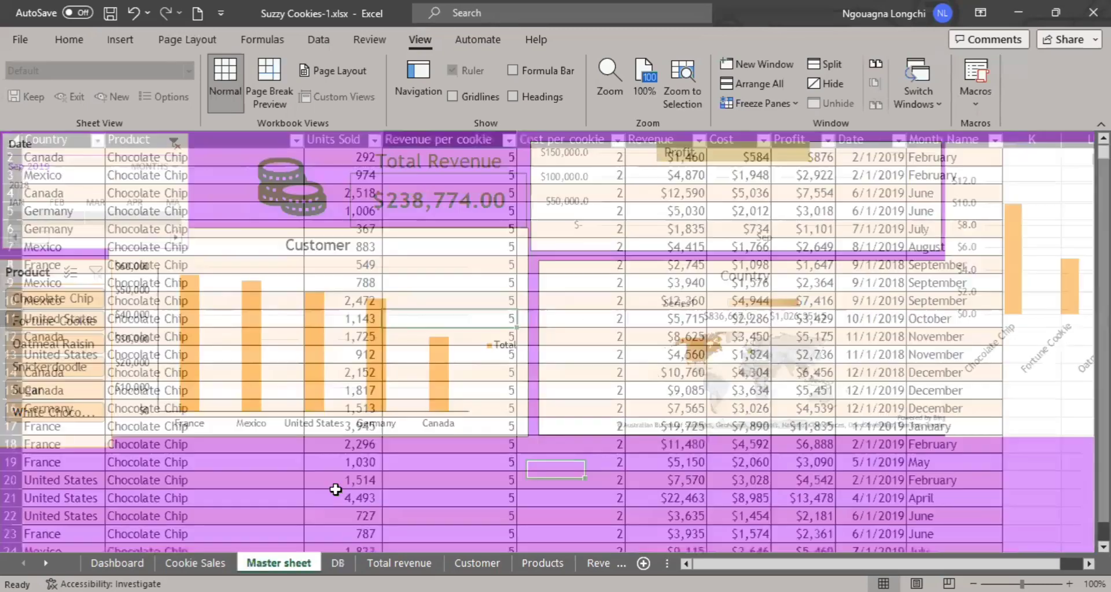
scroll(252, 403, down, 20)
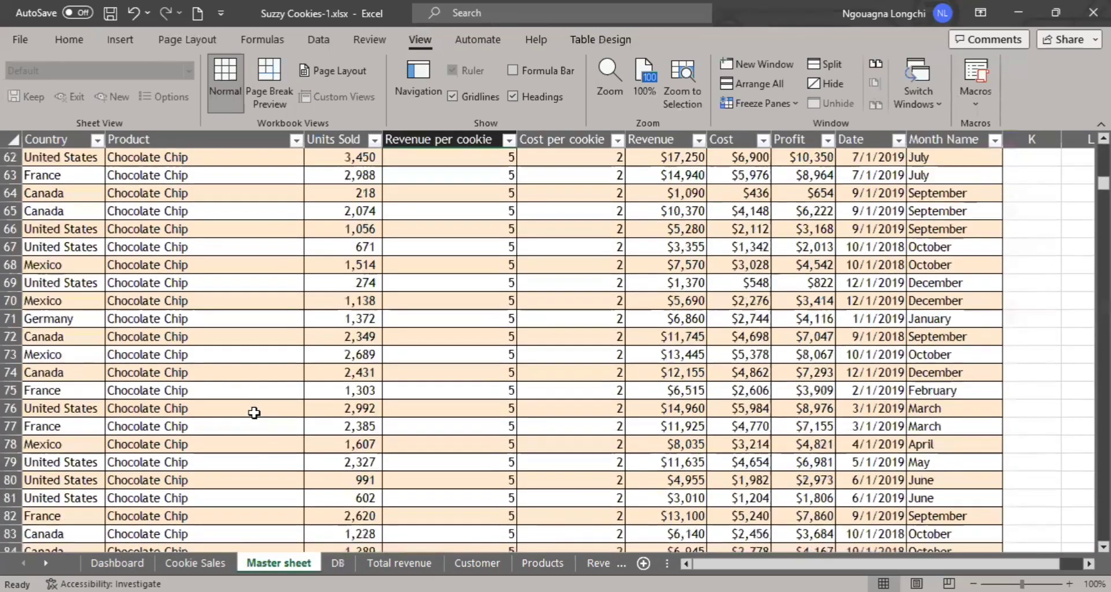
scroll(359, 480, down, 20)
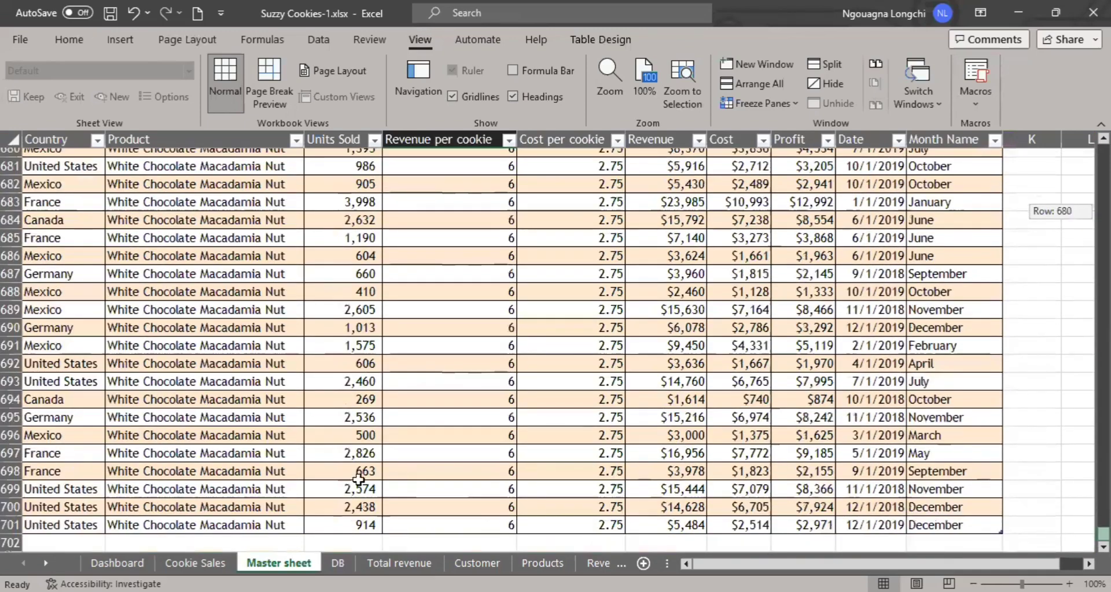
click(50, 546)
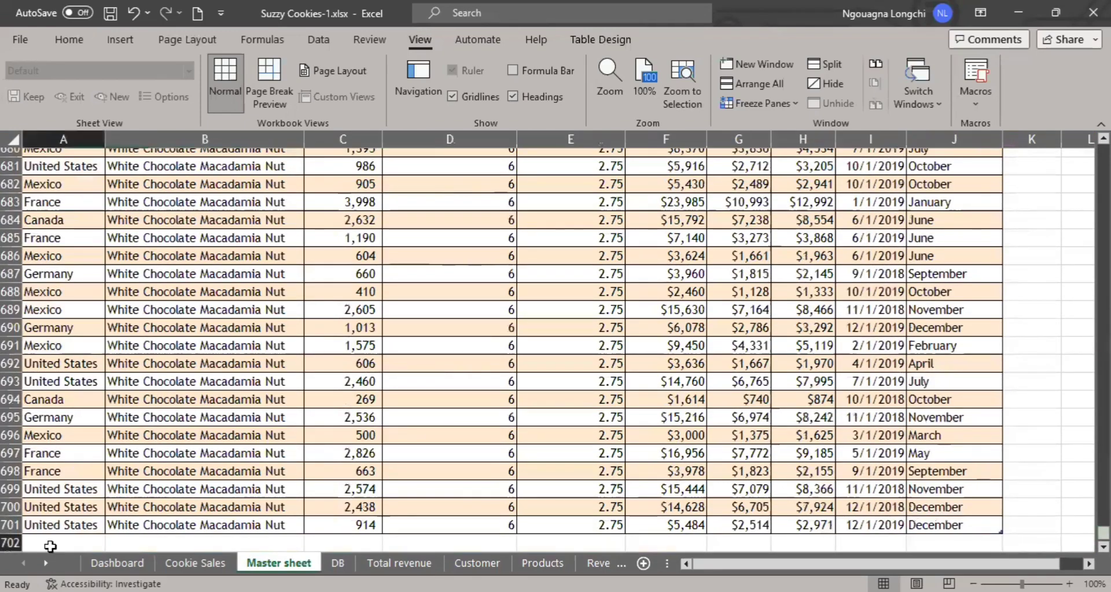
key(Down)
key(Down)
key(Down)
key(Down)
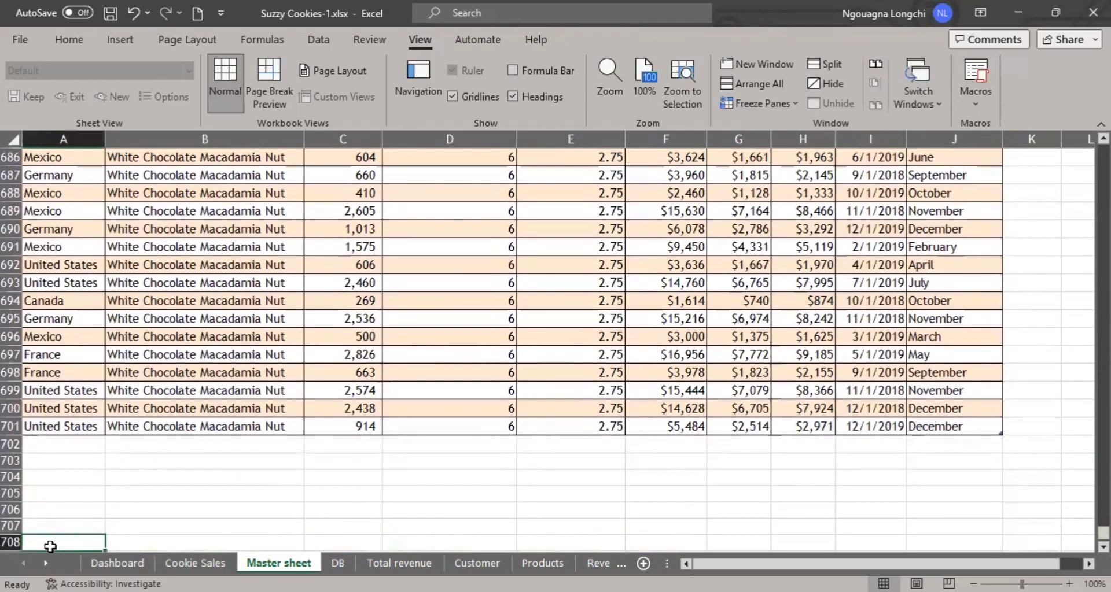
Save the workbook, return to the DB sheet and refresh all of the workbook's data.
key(ctrl+s)
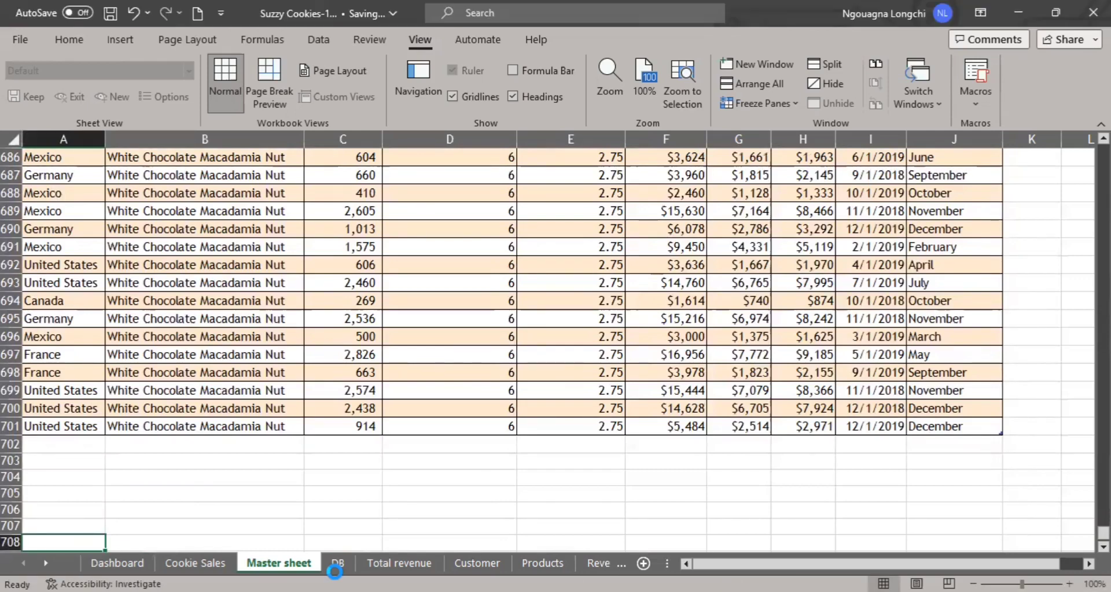
click(335, 570)
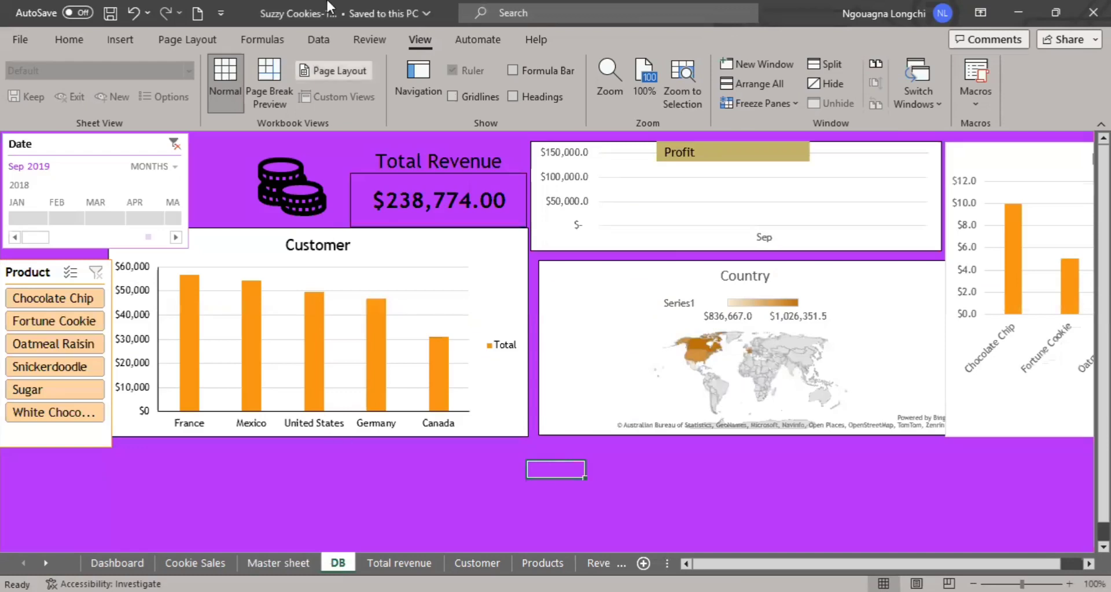
click(325, 40)
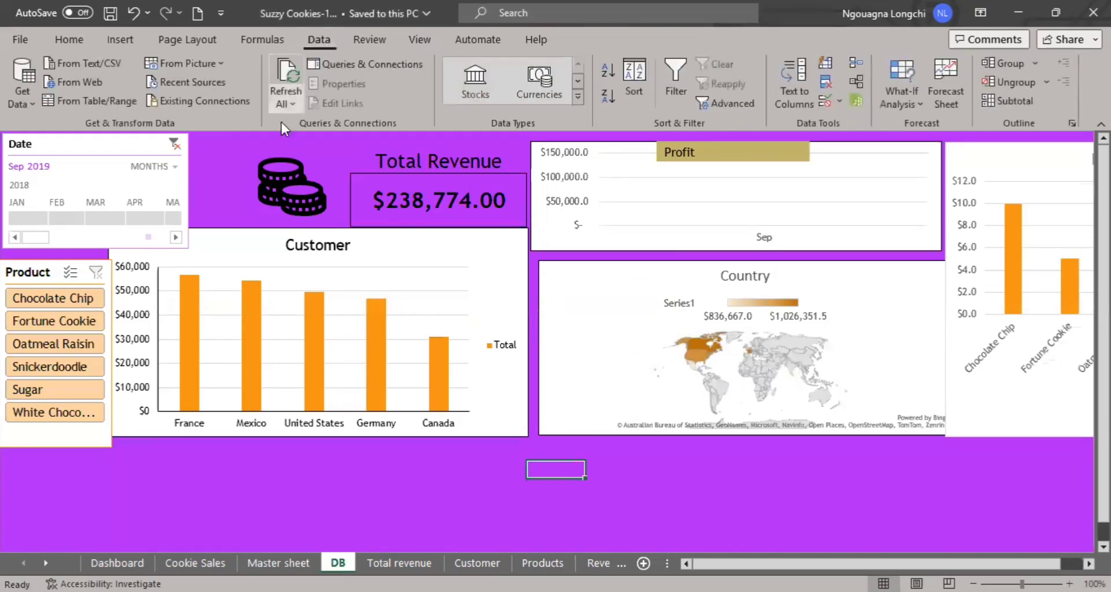
click(285, 104)
click(295, 118)
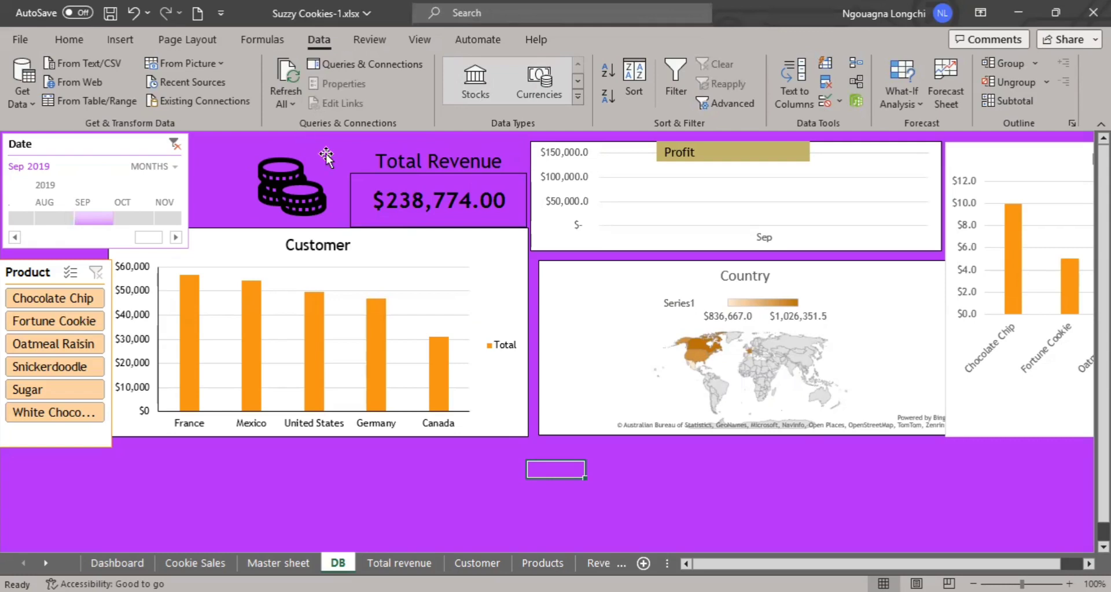
Change the Date timeline's time level to years.
click(174, 237)
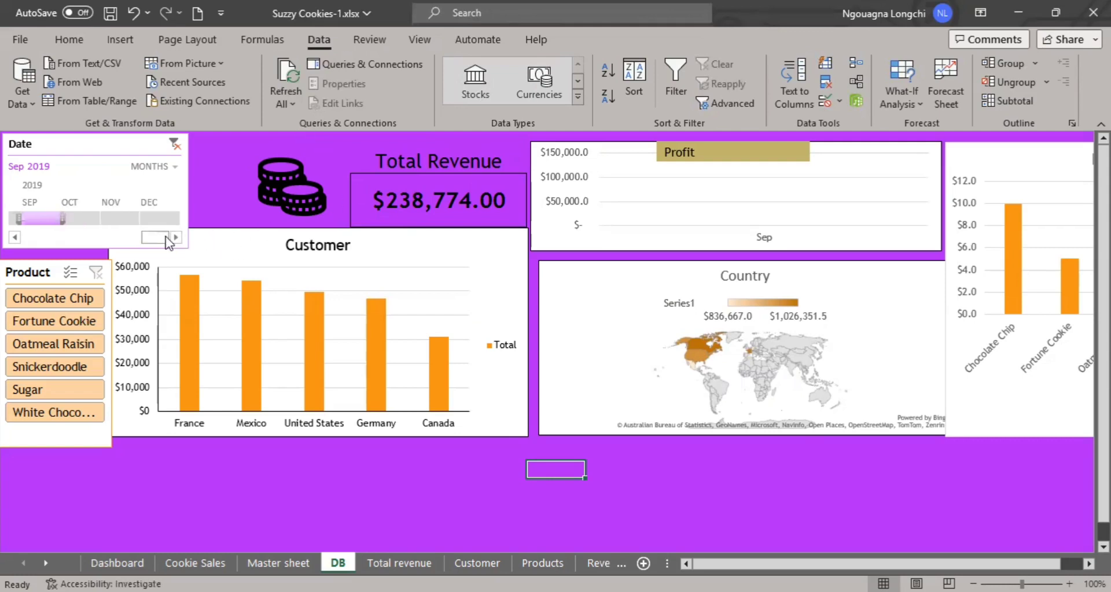
click(171, 166)
click(192, 191)
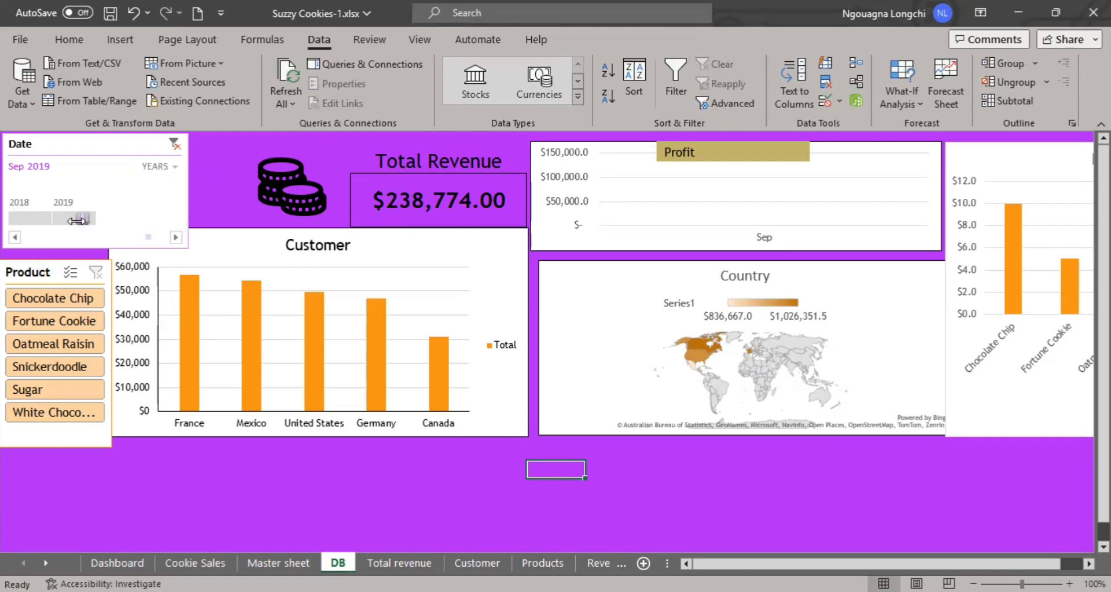
Filter the dashboard to the year 2019 with the Date timeline.
click(75, 221)
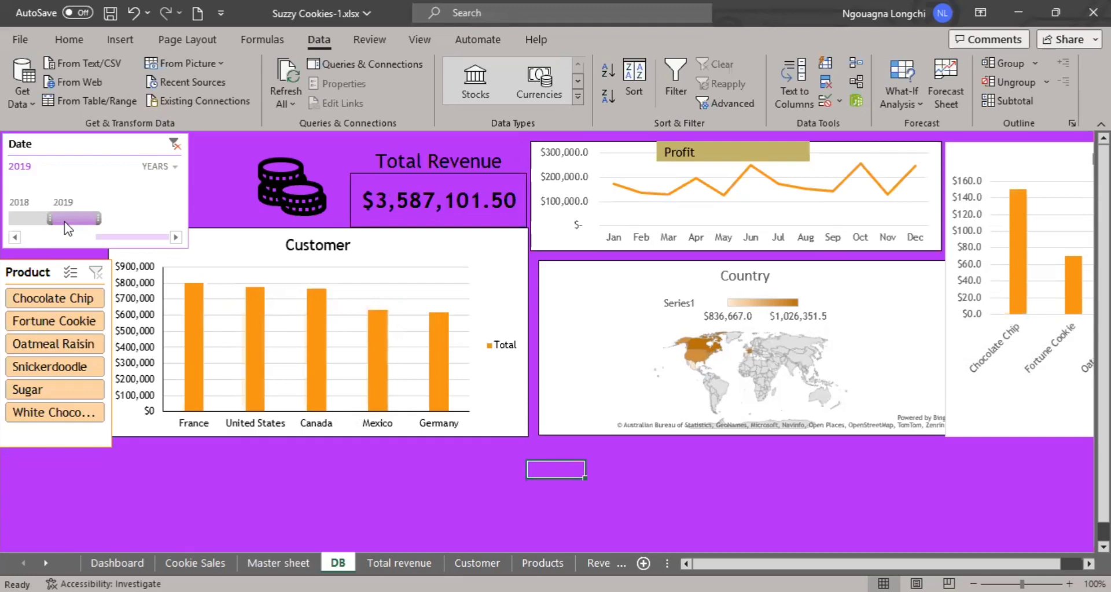
click(976, 400)
click(834, 486)
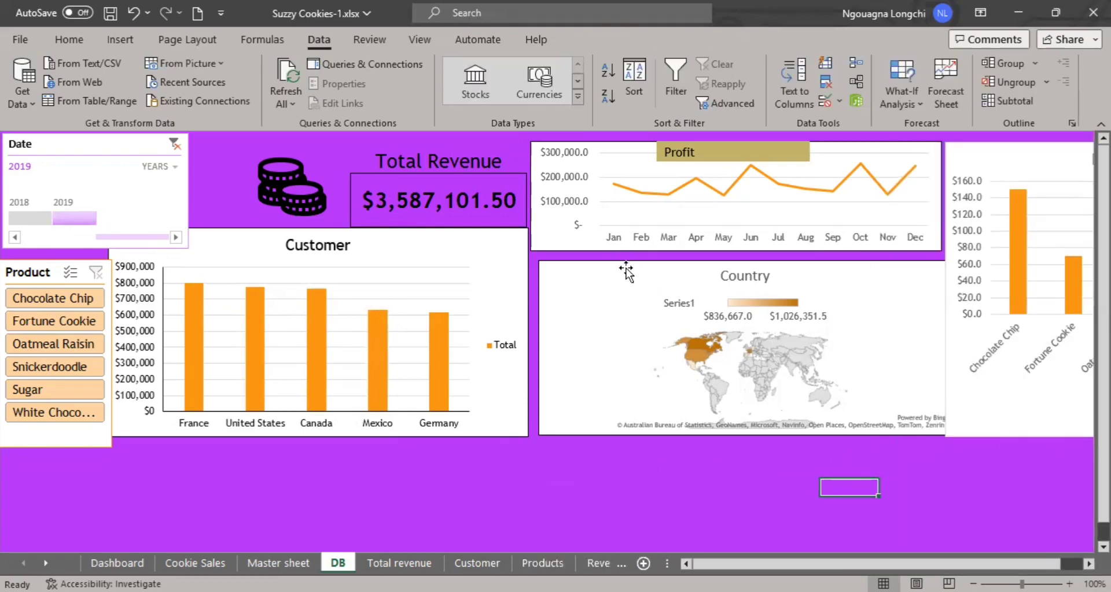
Nudge the Country map chart slightly left so it sits closer under the Profit chart's left edge.
drag(626, 270, 620, 270)
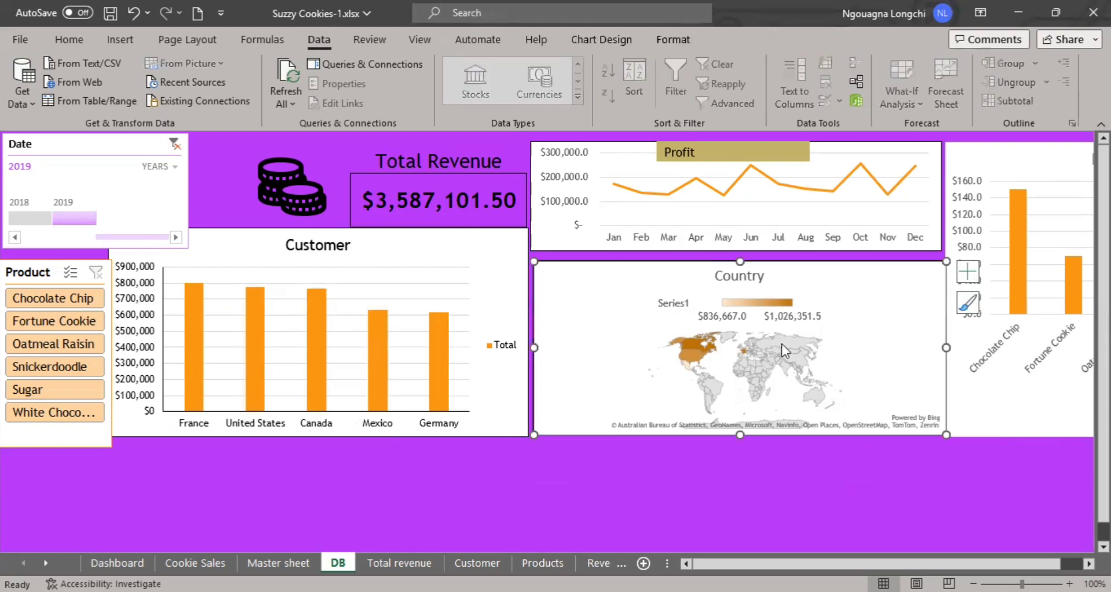
click(908, 470)
click(799, 564)
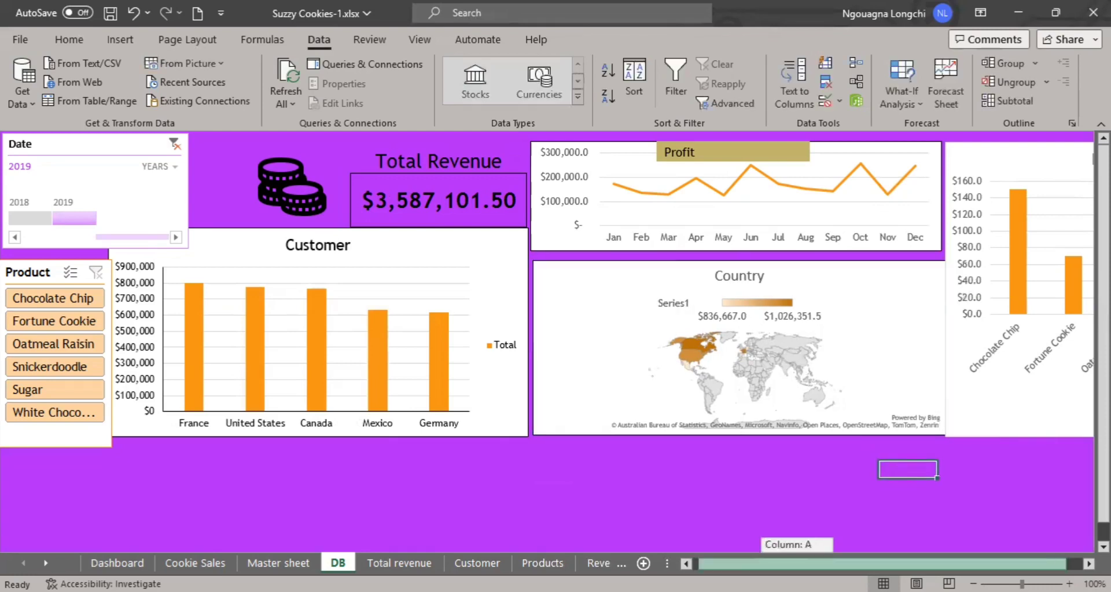
mouse_move(799, 564)
mouse_down()
mouse_move(815, 564)
mouse_move(792, 564)
mouse_up()
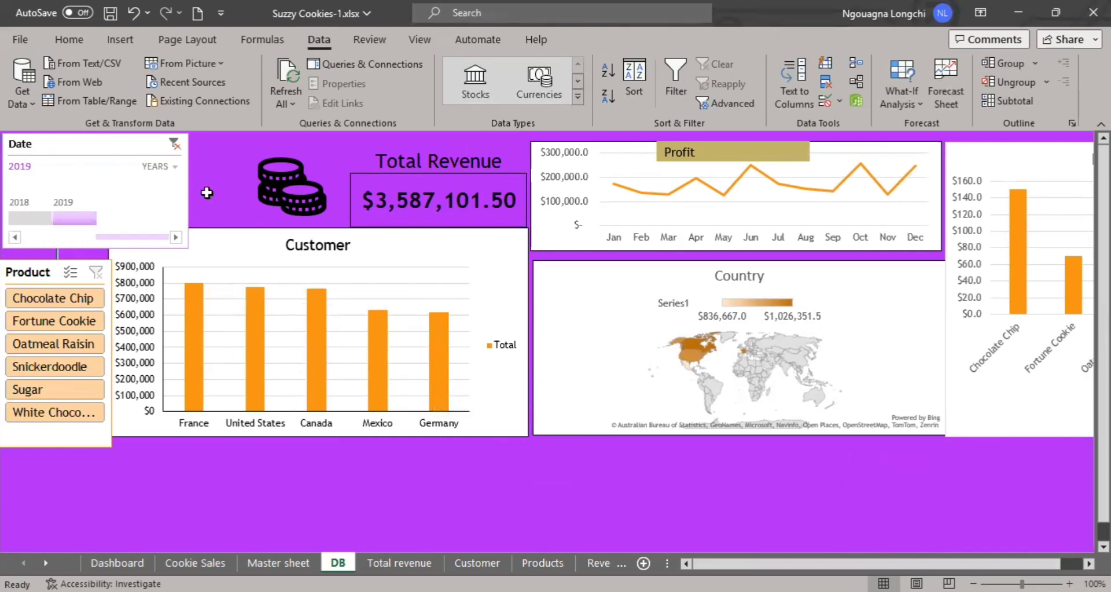
Shorten the Date timeline to end at the Customer chart's top edge and the Product slicer to end at its bottom edge.
click(184, 191)
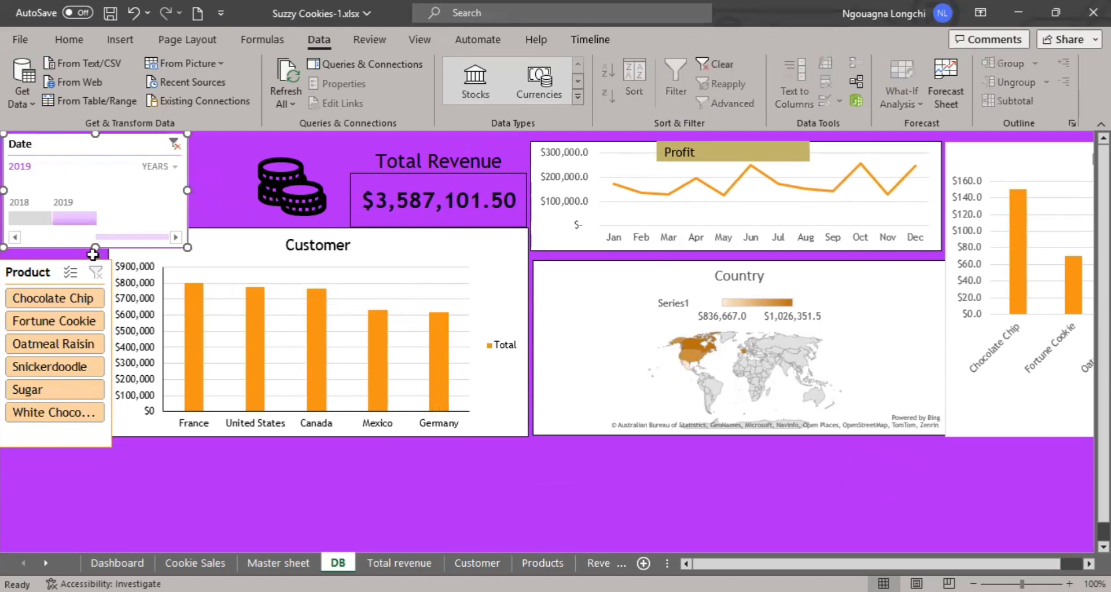
drag(93, 254, 97, 229)
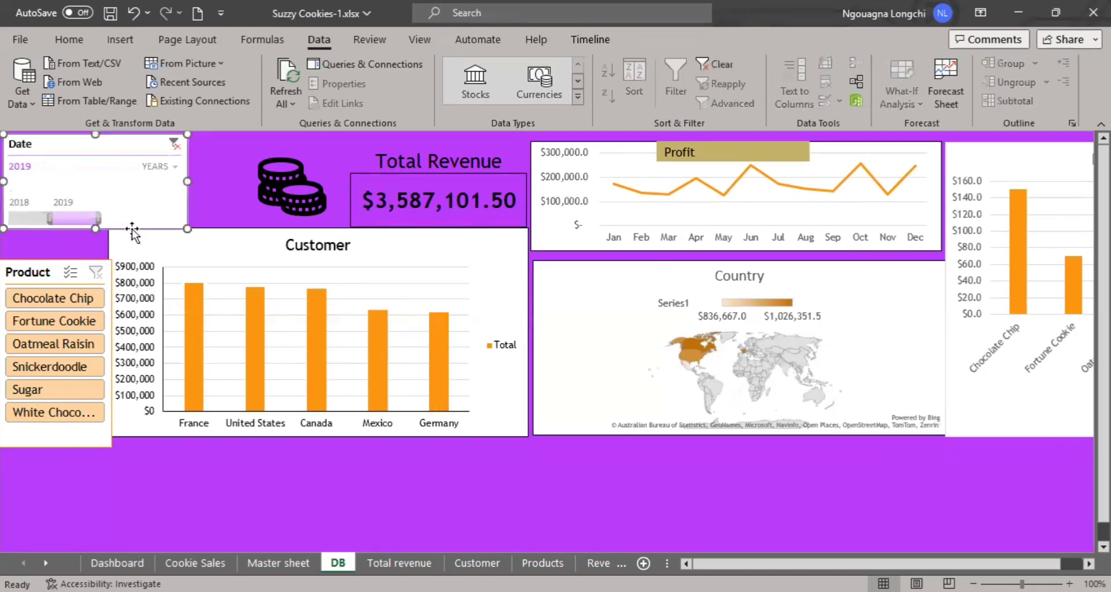
click(146, 270)
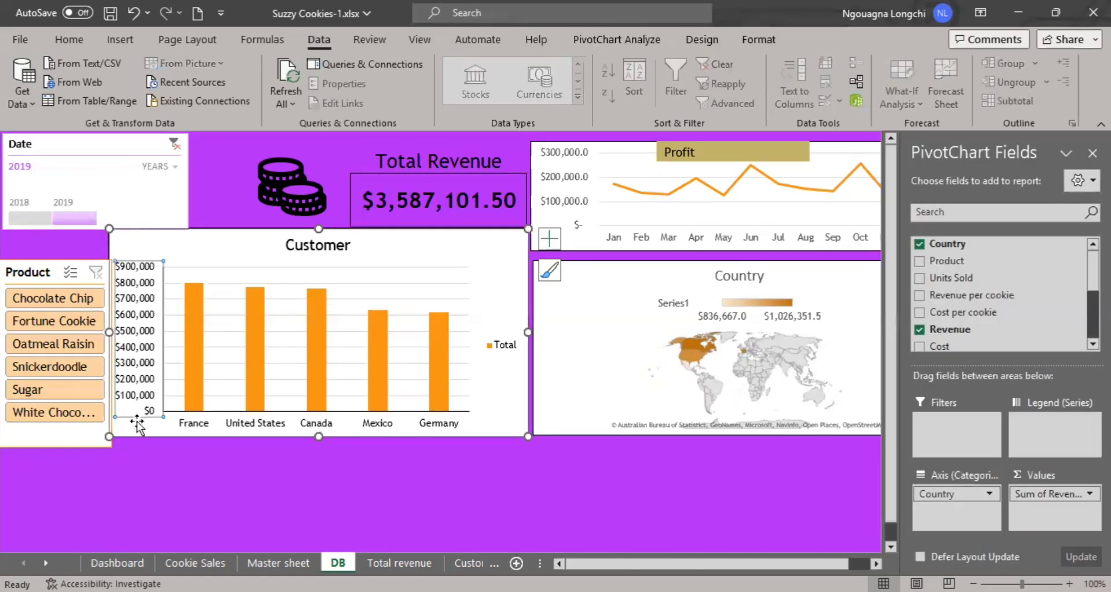
click(65, 445)
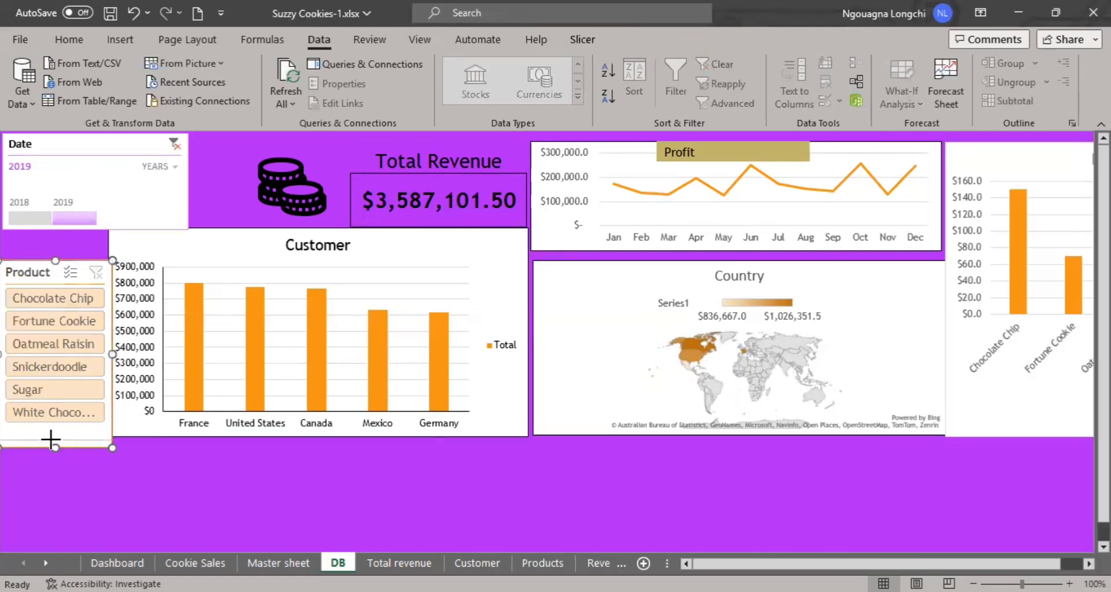
click(86, 451)
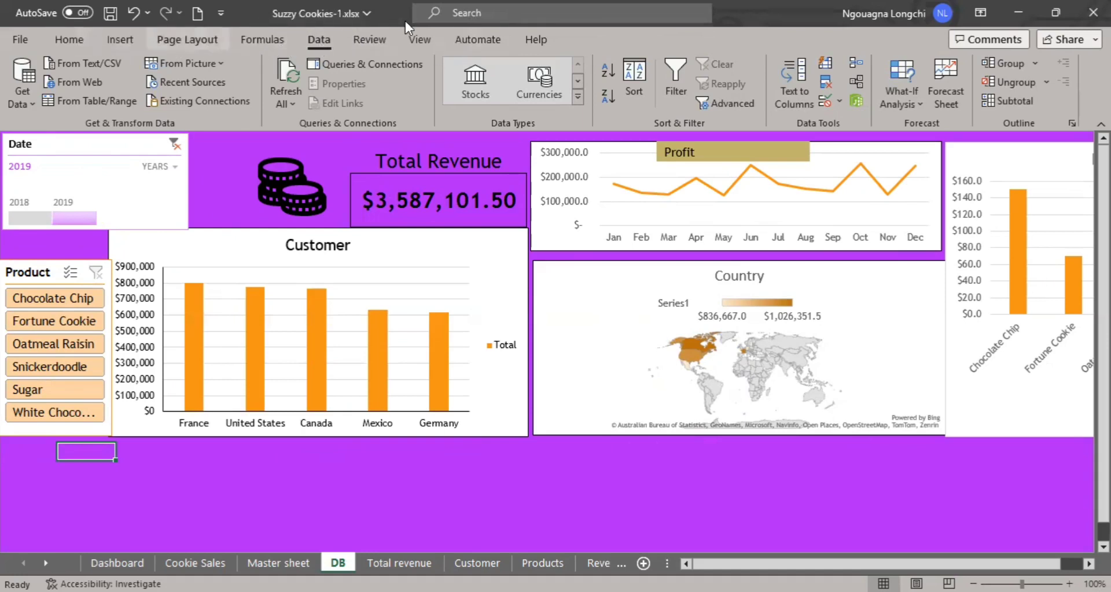
Show the DB sheet's row and column headings and insert three blank rows above the dashboard.
click(428, 36)
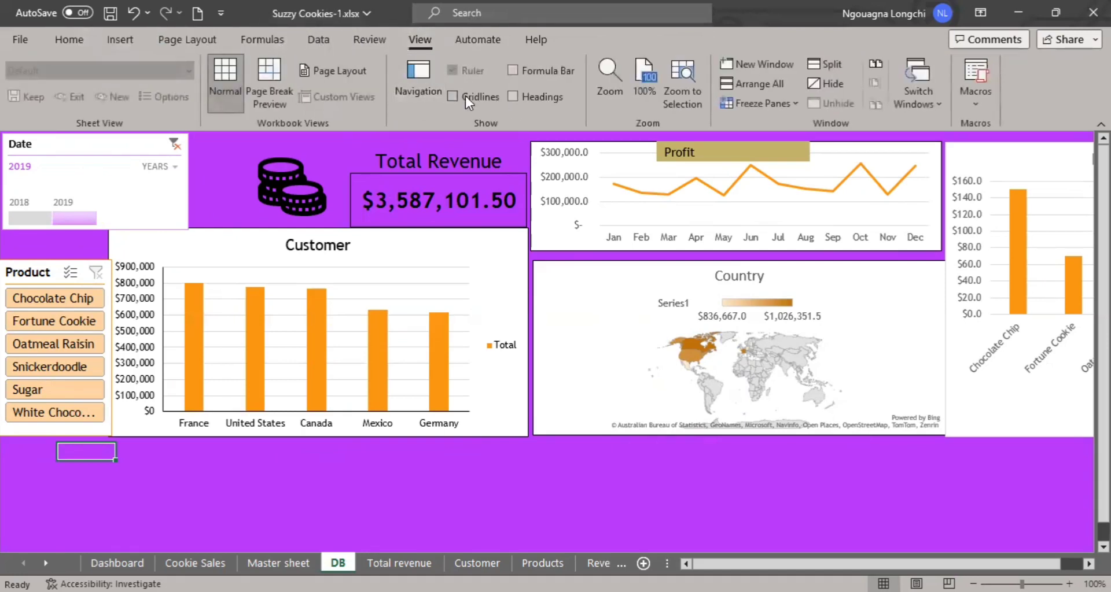
click(512, 97)
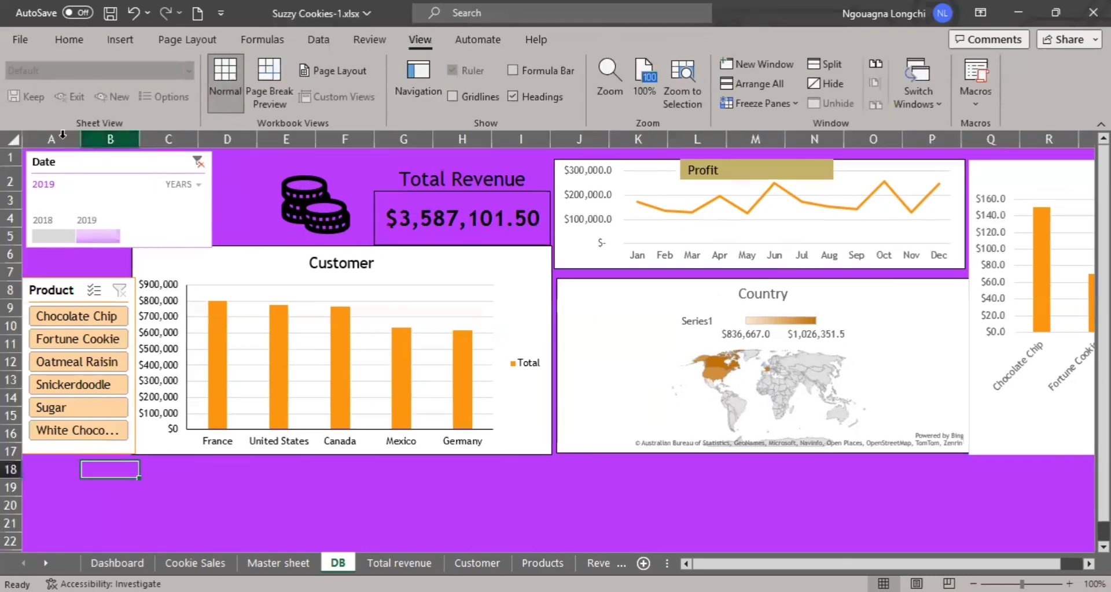
right_click(11, 154)
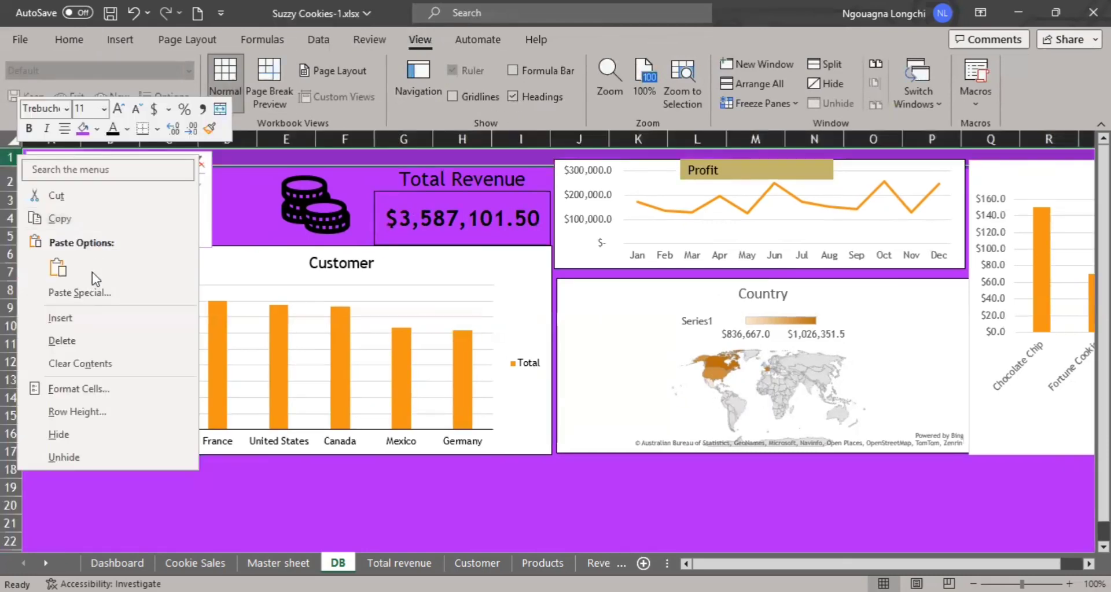
click(90, 319)
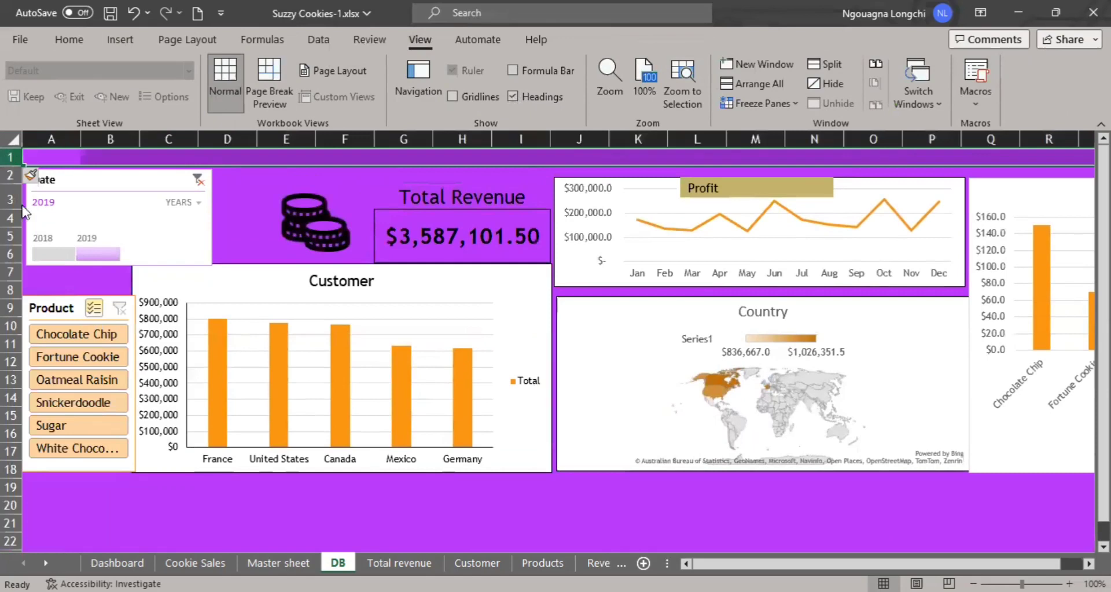
right_click(11, 154)
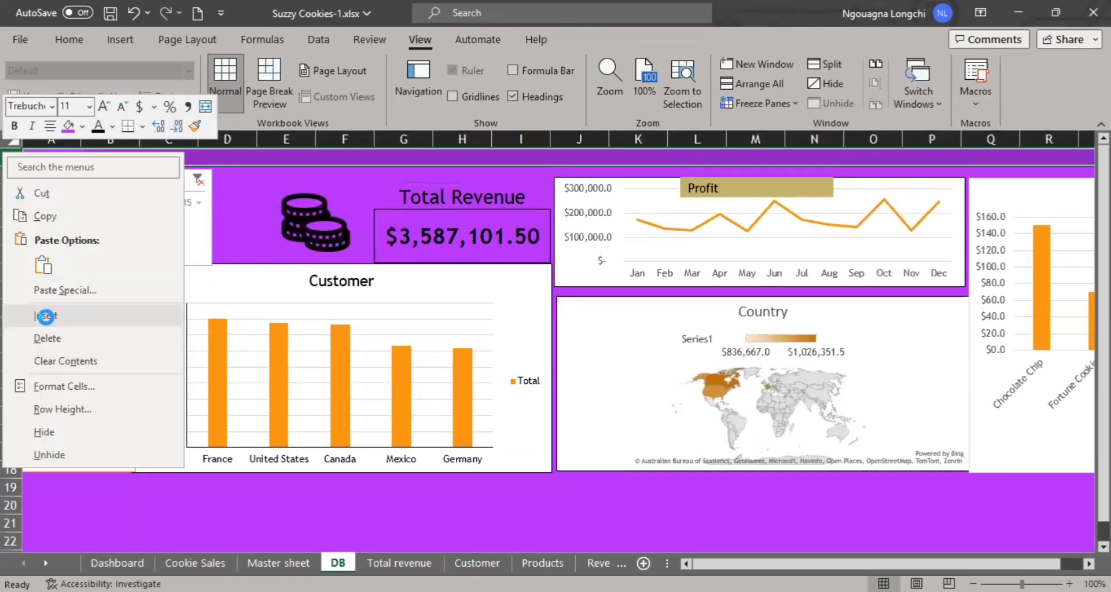
click(50, 318)
right_click(10, 155)
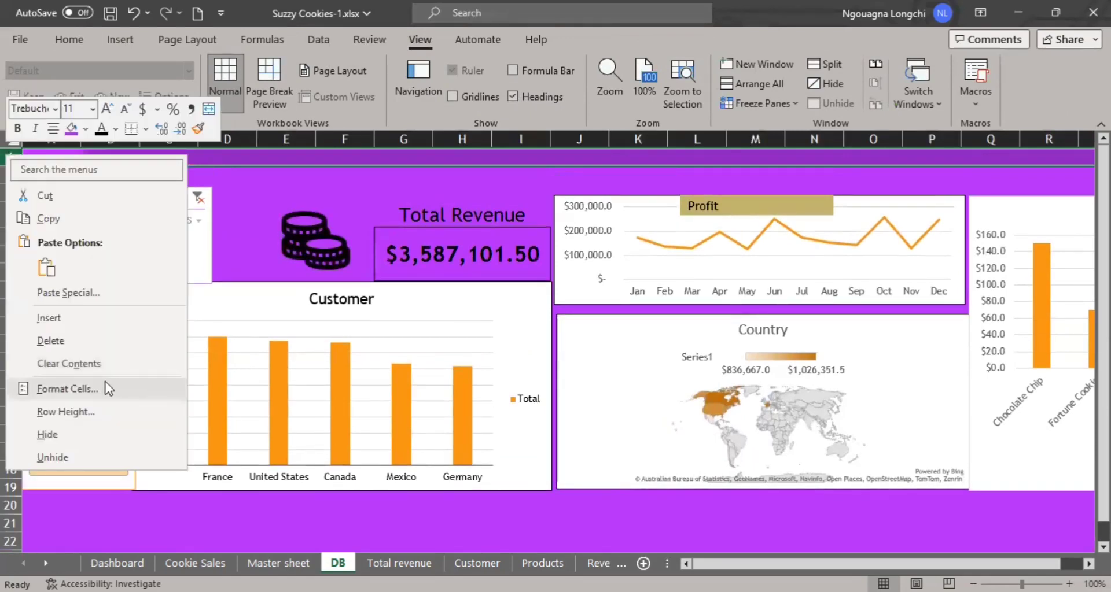
click(72, 320)
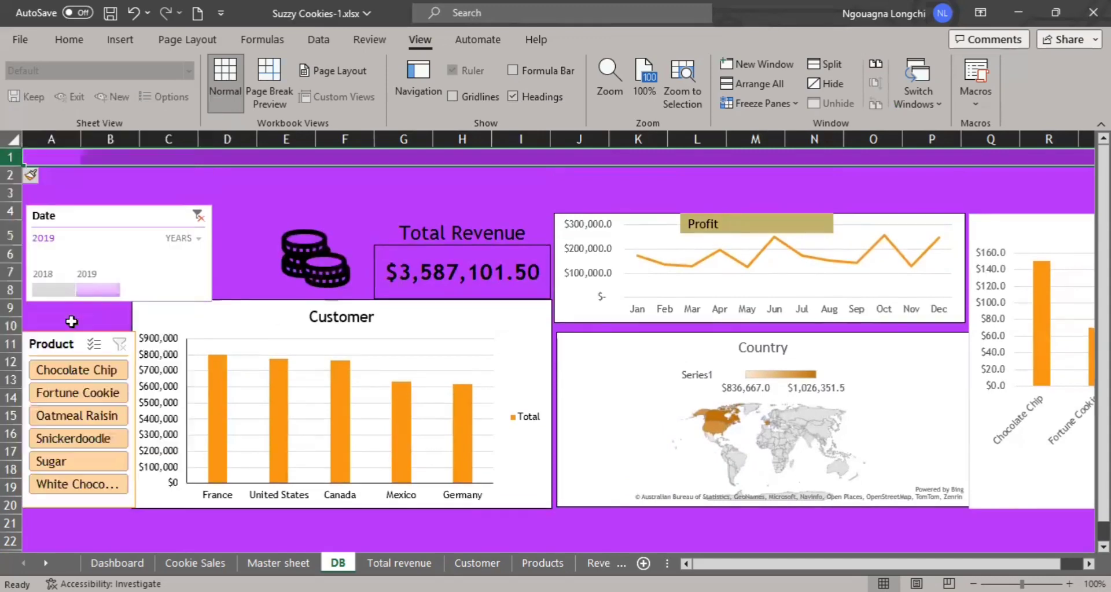
click(132, 157)
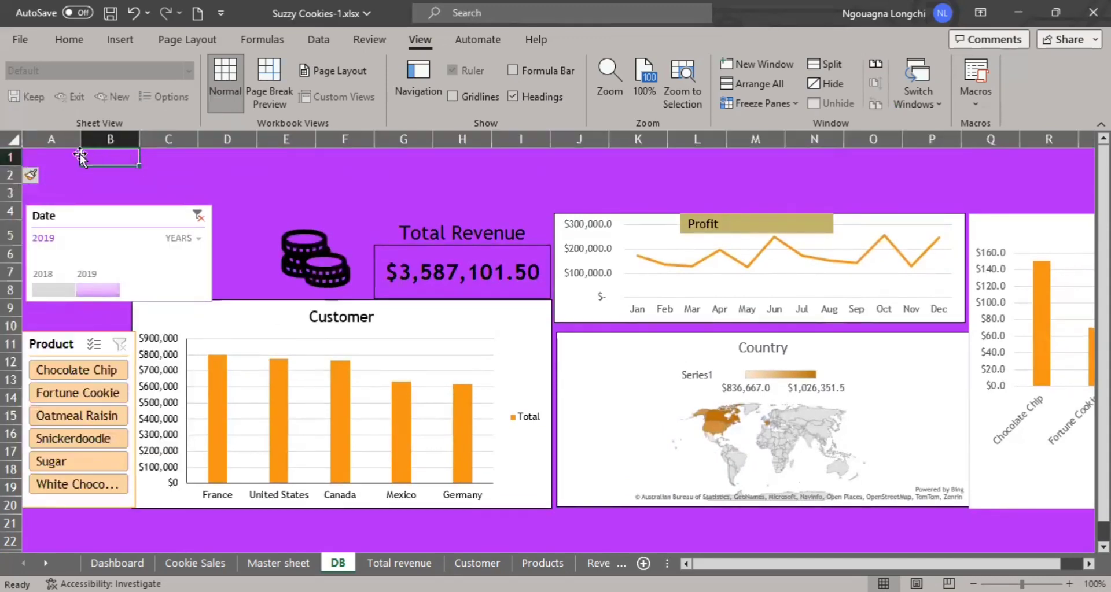
Merge and center the cells of rows 1 to 3 across the dashboard and enter the title COOKIES DASHBOARD.
drag(58, 157, 1071, 177)
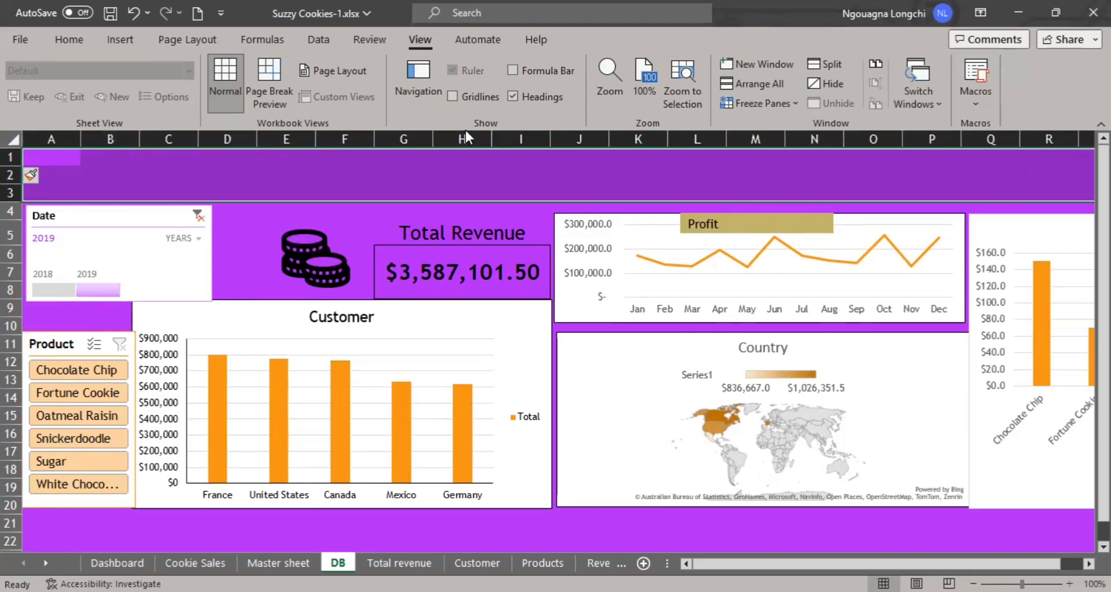
click(70, 41)
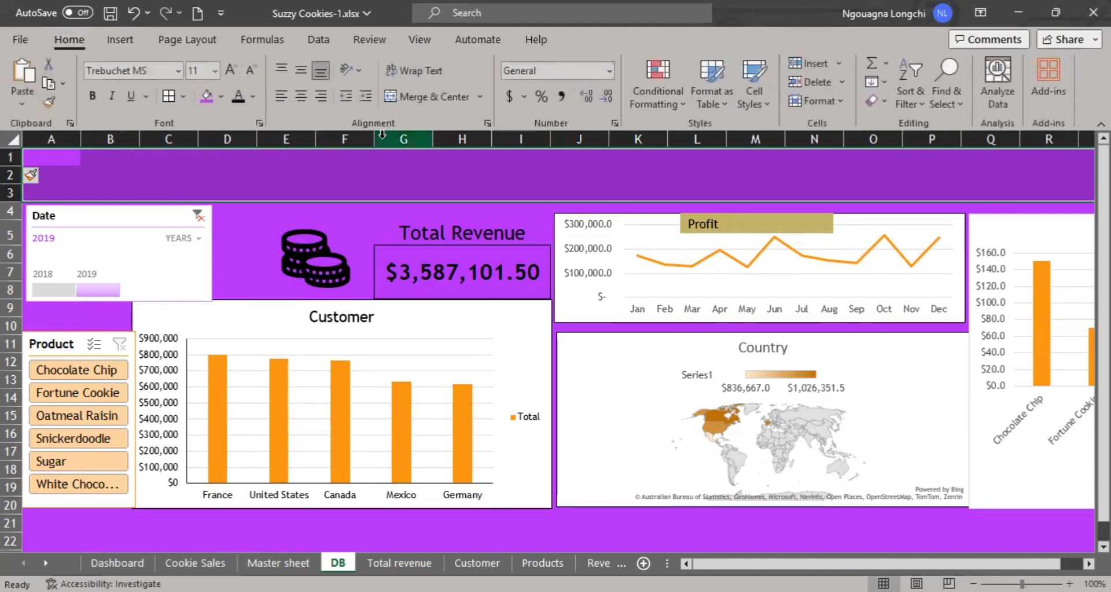
click(425, 96)
double_click(358, 175)
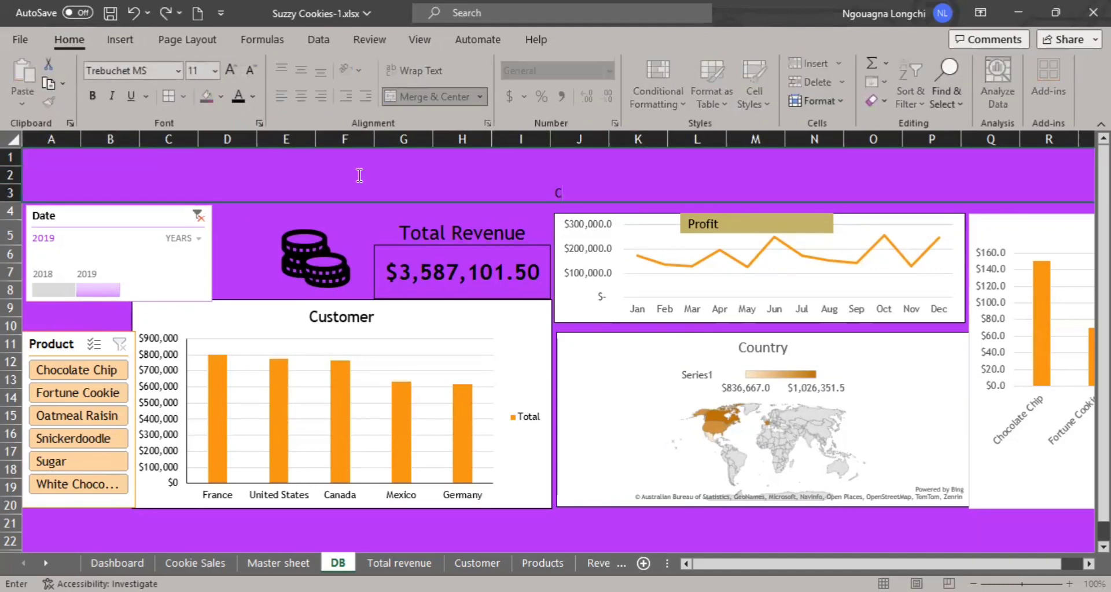
text(COOKIES)
key(BackSpace)
key(BackSpace)
key(BackSpace)
text(IES DASHBOARD)
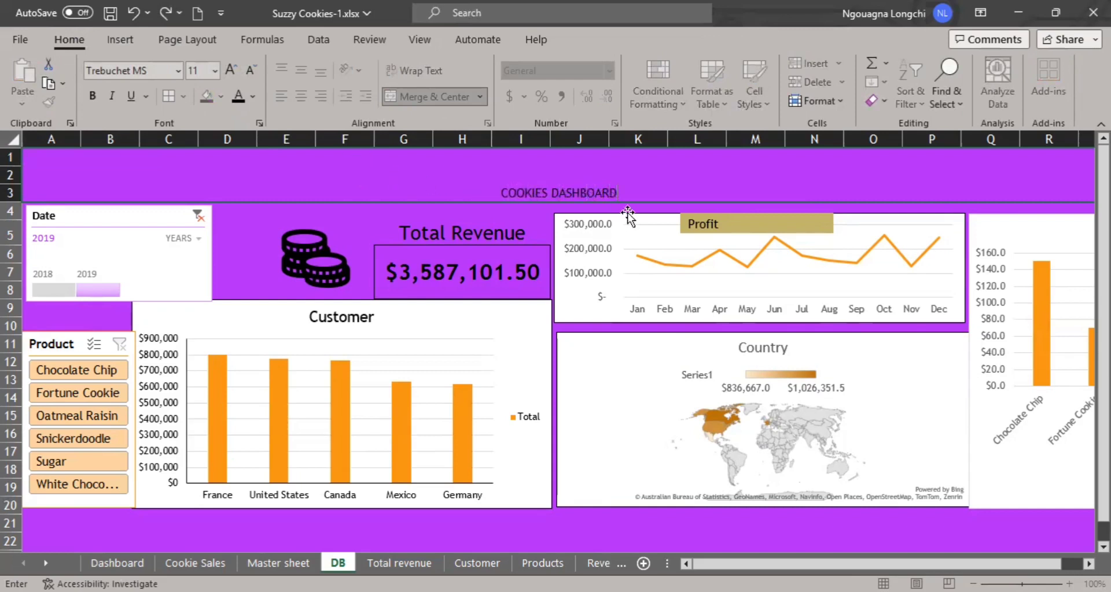
Format the COOKIES DASHBOARD title in bold with font size 36.
triple_click(528, 193)
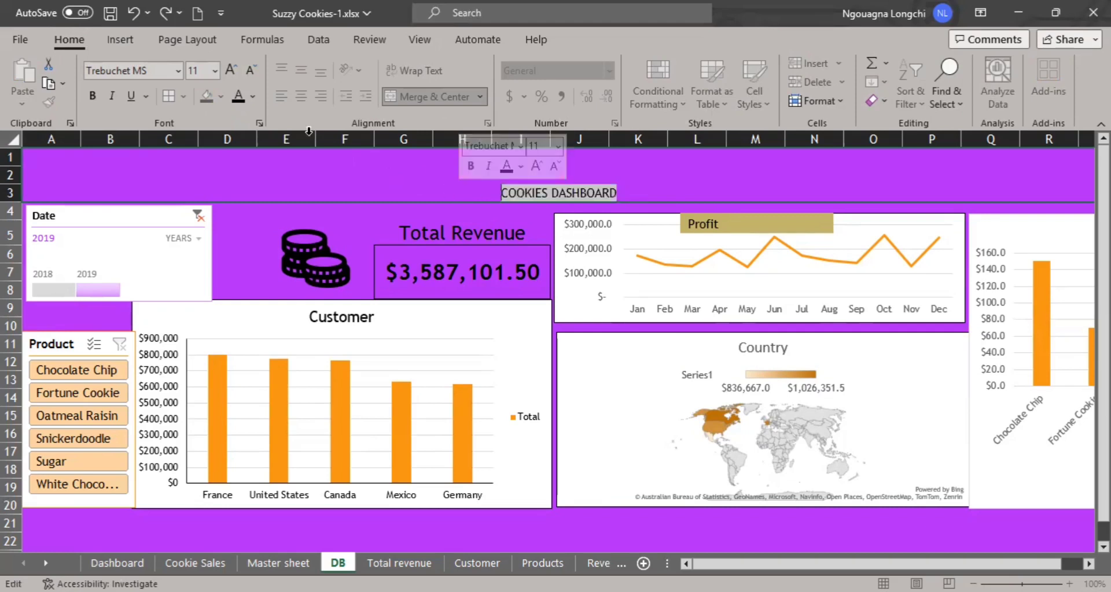
click(237, 65)
click(238, 65)
click(239, 65)
click(239, 65)
click(238, 64)
click(239, 65)
click(239, 65)
click(239, 65)
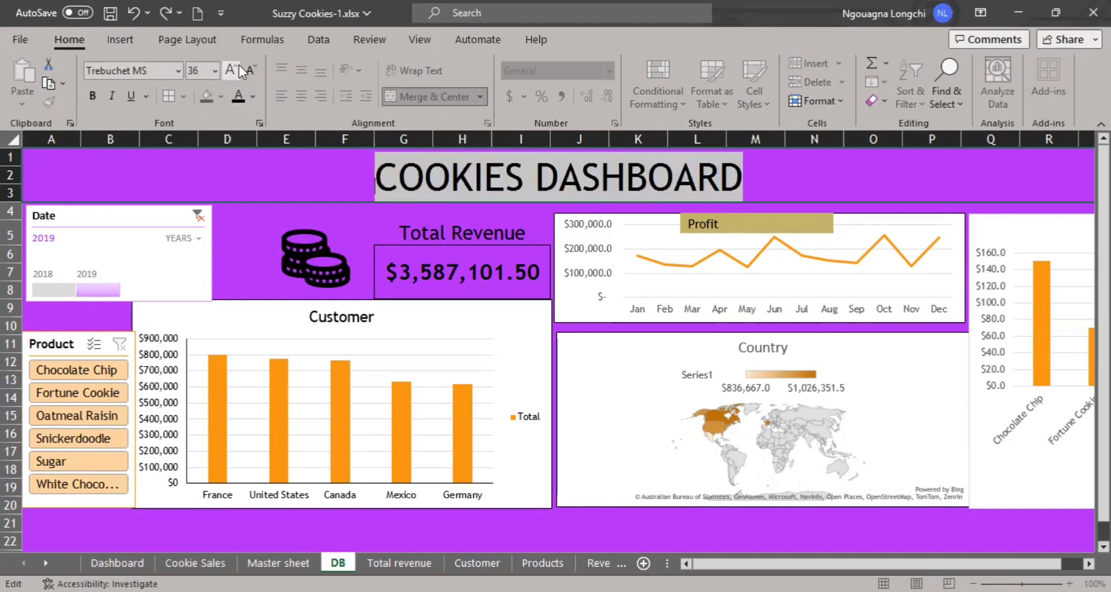
click(92, 95)
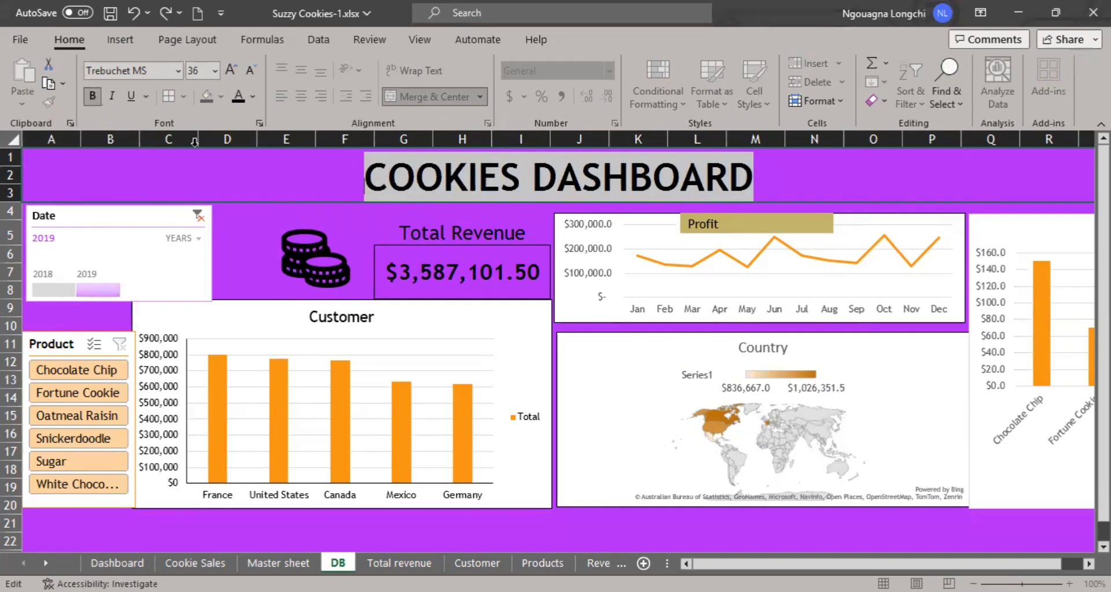
click(243, 169)
drag(754, 173, 368, 173)
click(763, 183)
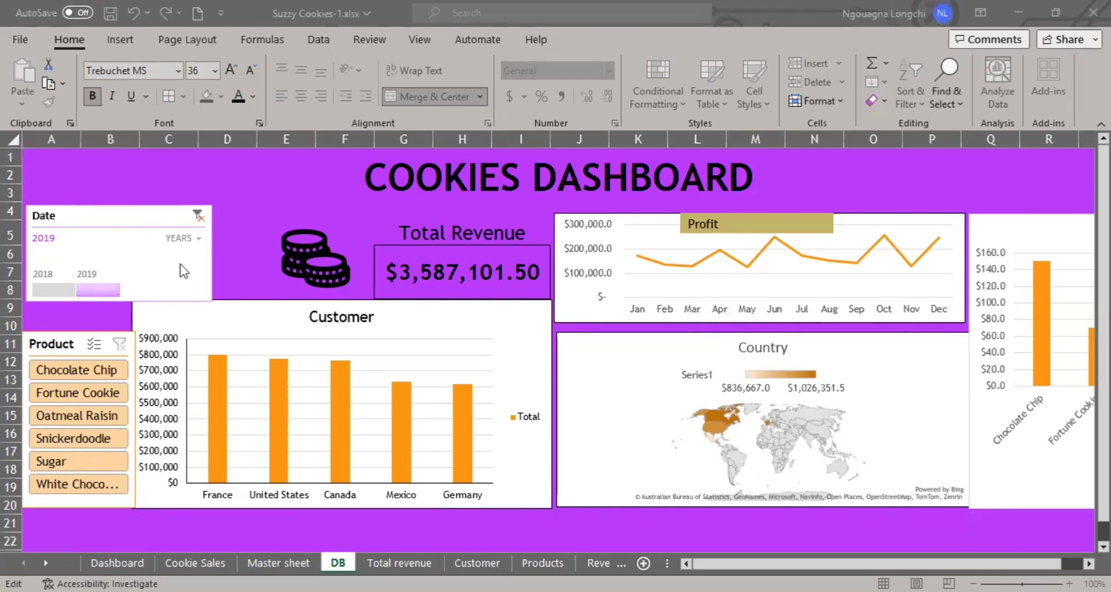
Filter the dashboard to the year 2018 with the Date timeline and look over the charts.
click(62, 291)
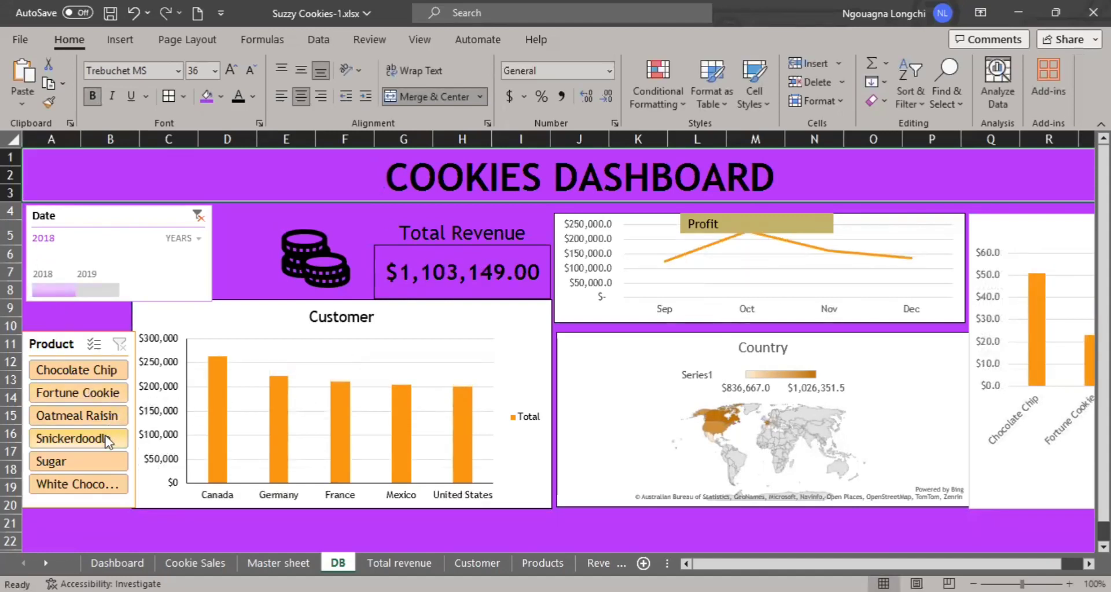
scroll(99, 426, down, 6)
scroll(99, 427, up, 6)
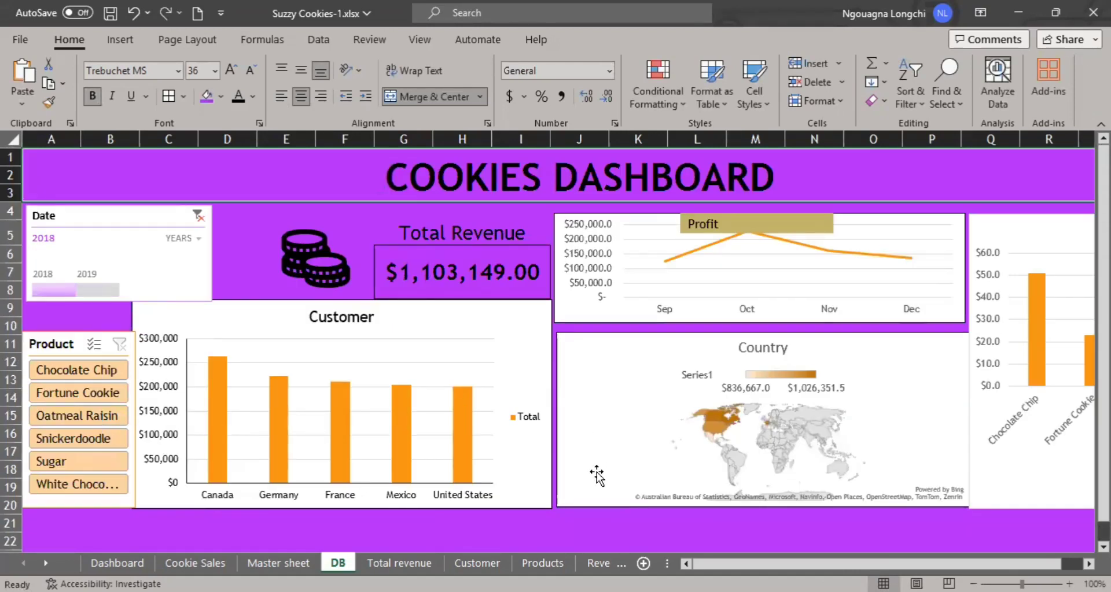